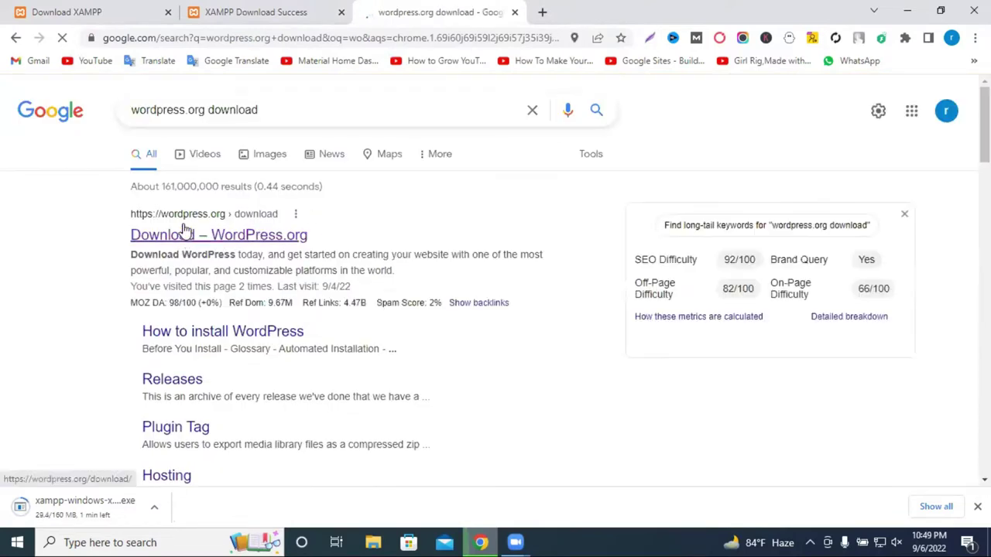
# Download WordPress 6.0.2 from the WordPress.org download page and dismiss the thank-you message.
pyautogui.click(240, 243)
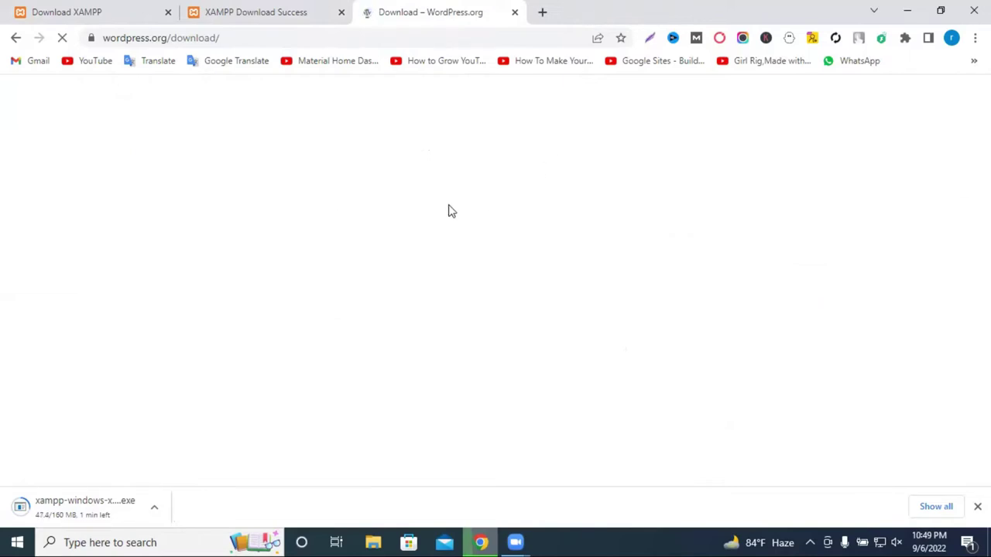
pyautogui.scroll(-5, 455, 190)
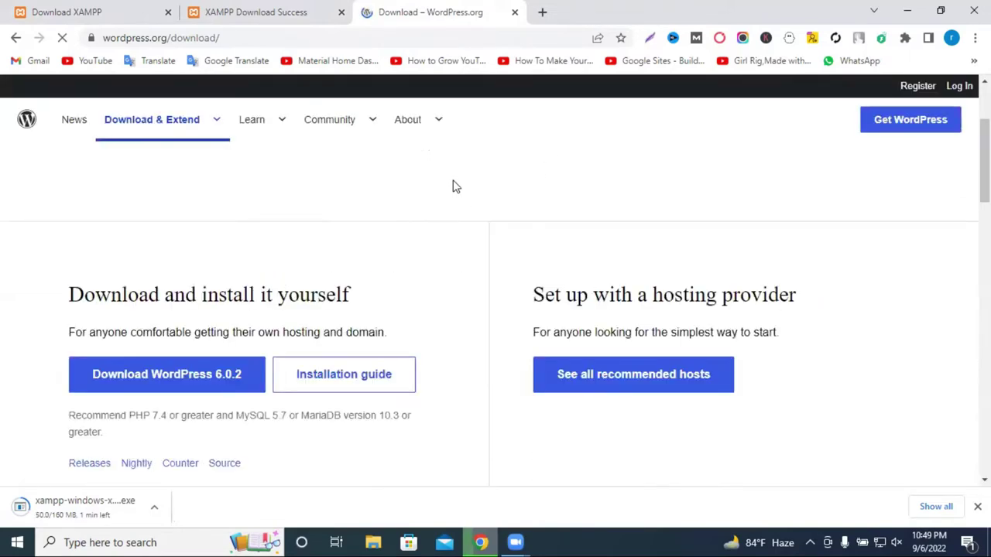
pyautogui.scroll(2, 455, 186)
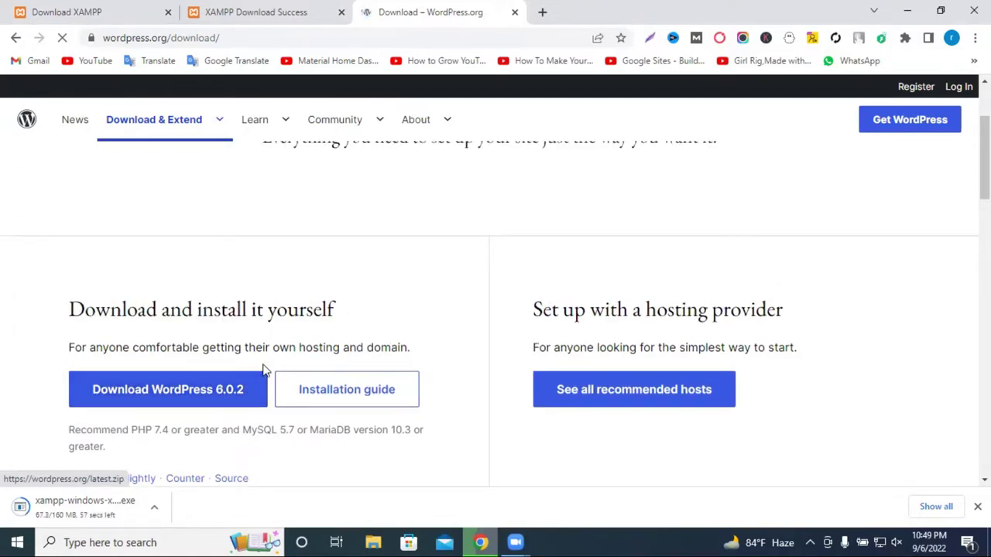
pyautogui.scroll(-1, 226, 331)
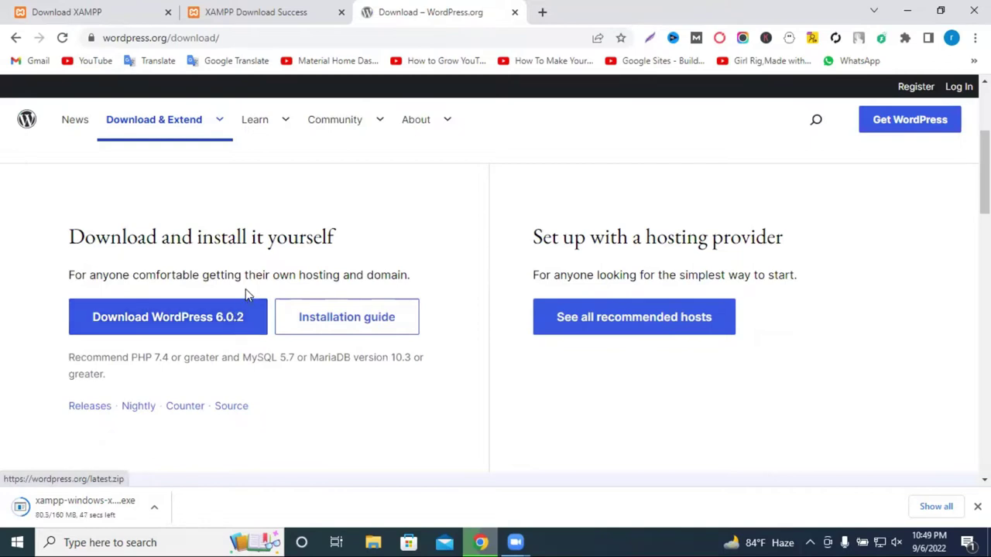
pyautogui.scroll(2, 247, 294)
pyautogui.scroll(-3, 246, 293)
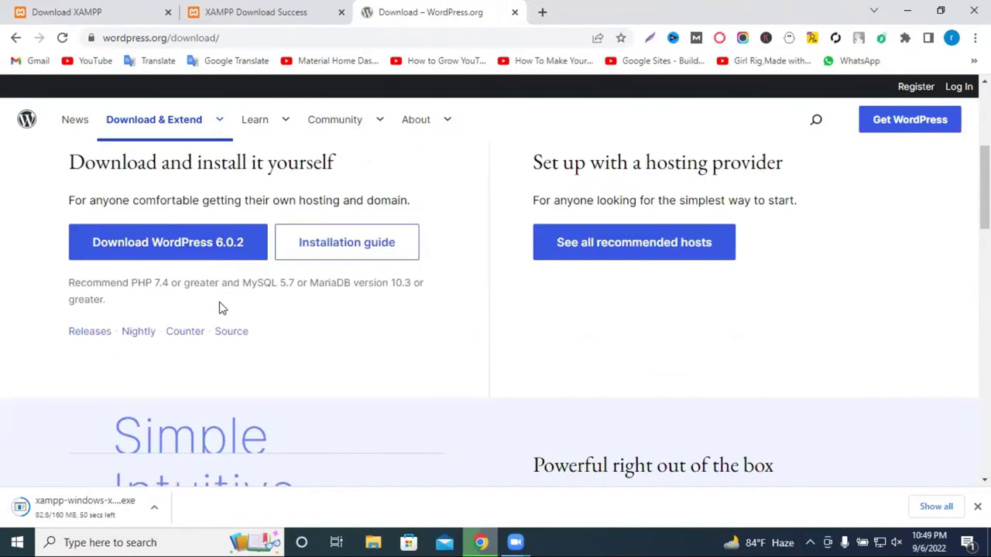
pyautogui.click(211, 256)
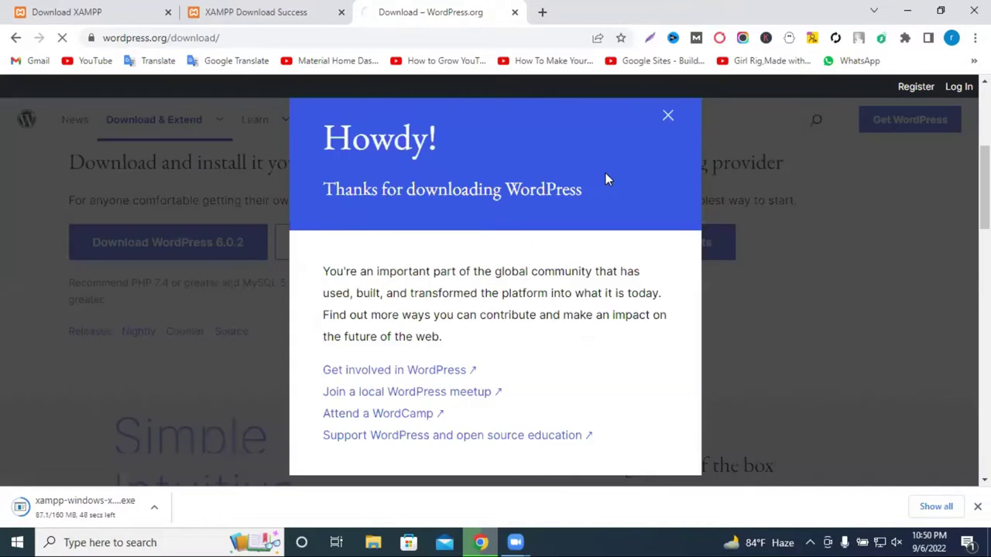
pyautogui.scroll(-4, 627, 232)
pyautogui.scroll(5, 641, 255)
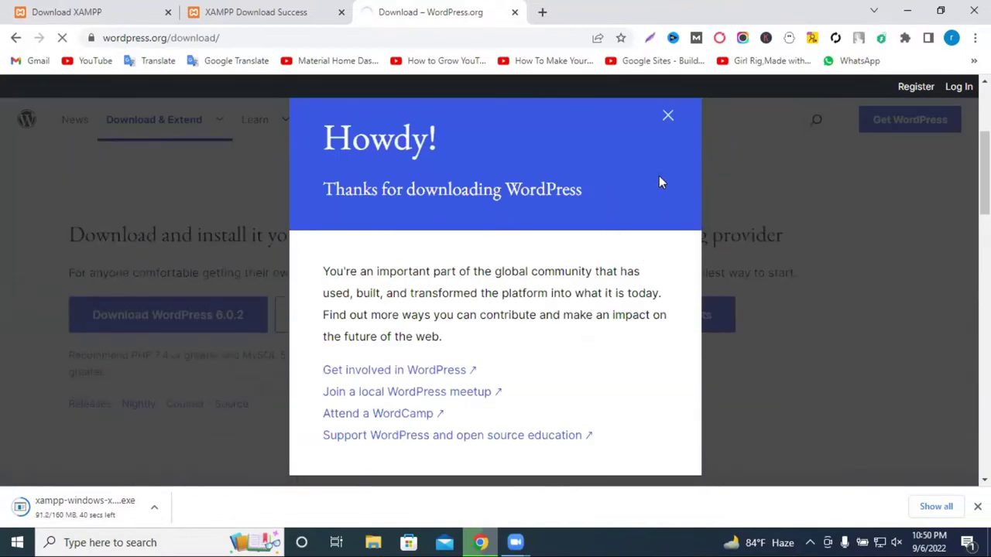
pyautogui.click(668, 117)
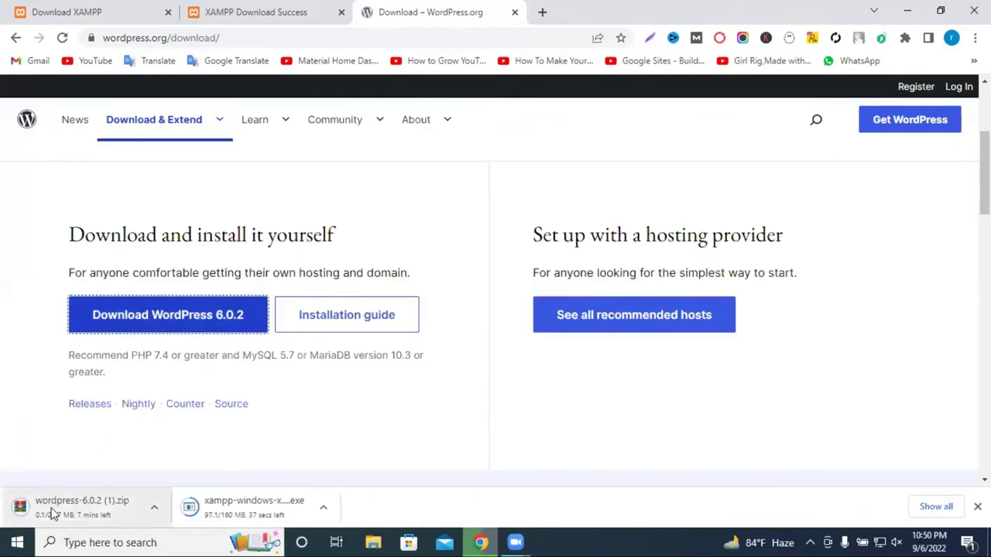
# Cancel the running WordPress zip and XAMPP installer downloads and hide the downloads bar.
pyautogui.click(154, 508)
pyautogui.click(183, 482)
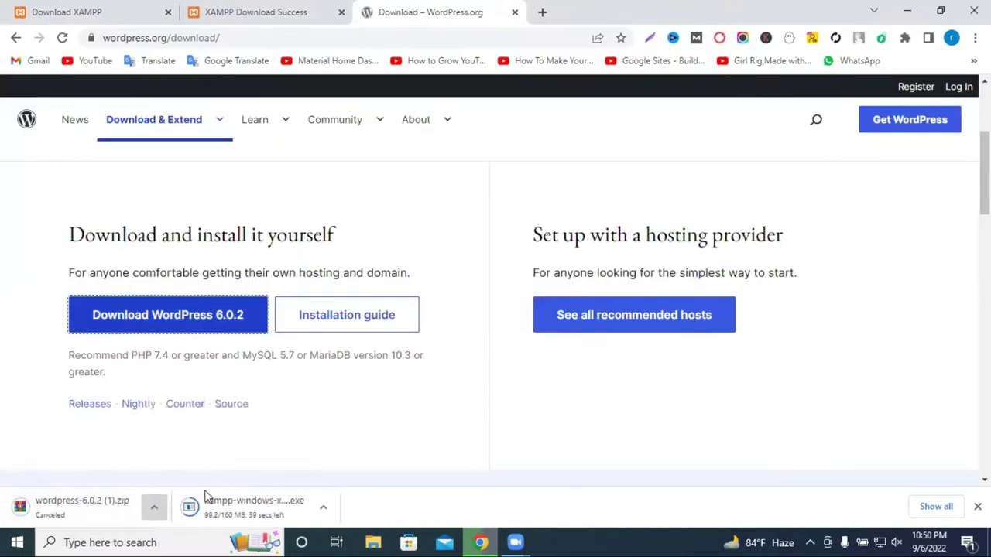
pyautogui.click(322, 507)
pyautogui.click(372, 482)
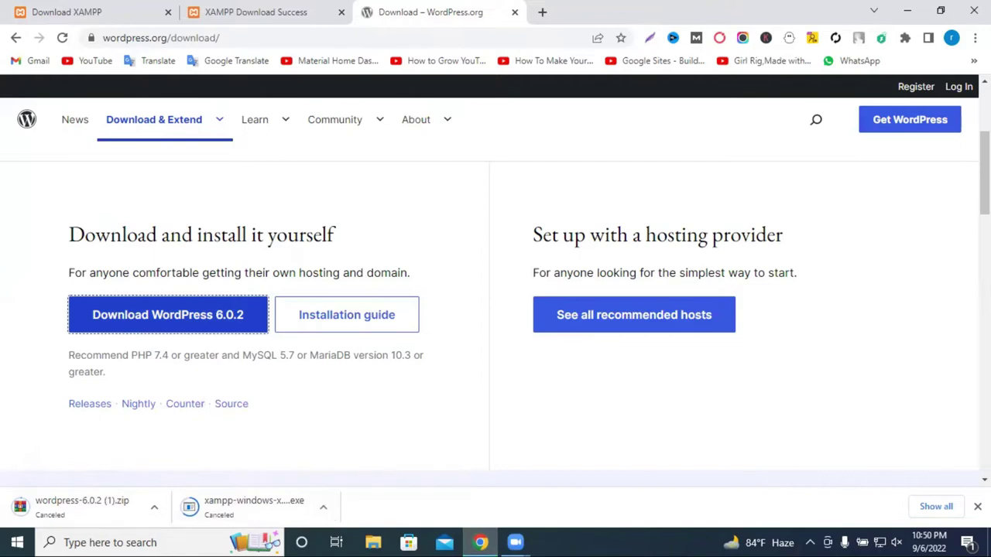
pyautogui.click(977, 506)
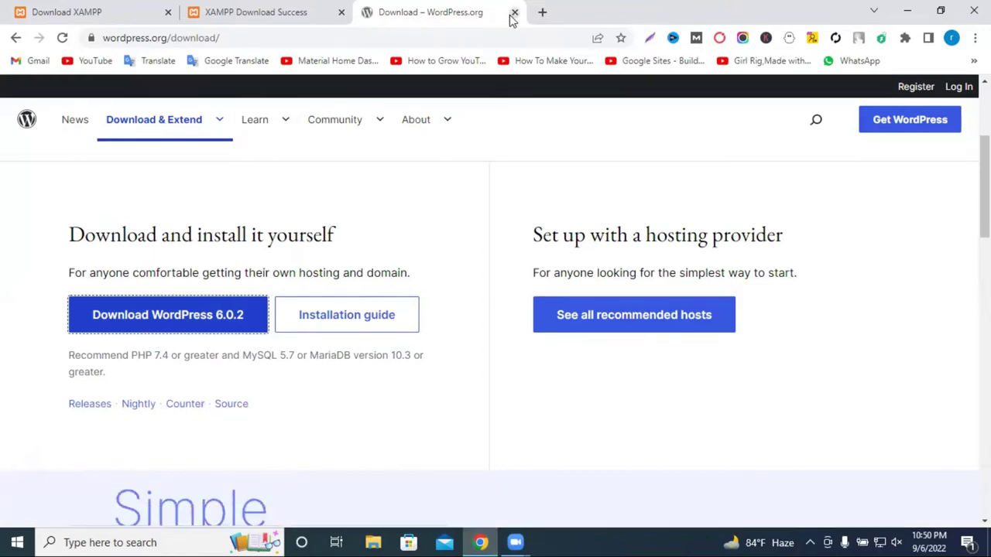
# Close the WordPress download and XAMPP Download Success pages, leaving a new blank tab open.
pyautogui.click(515, 12)
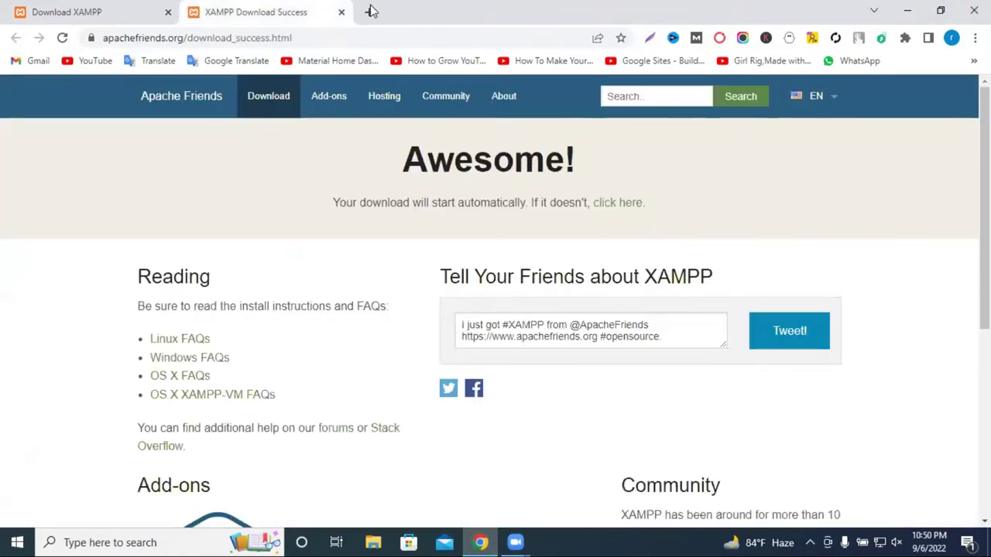
pyautogui.hotkey('ctrl', 't')
pyautogui.middleClick(219, 19)
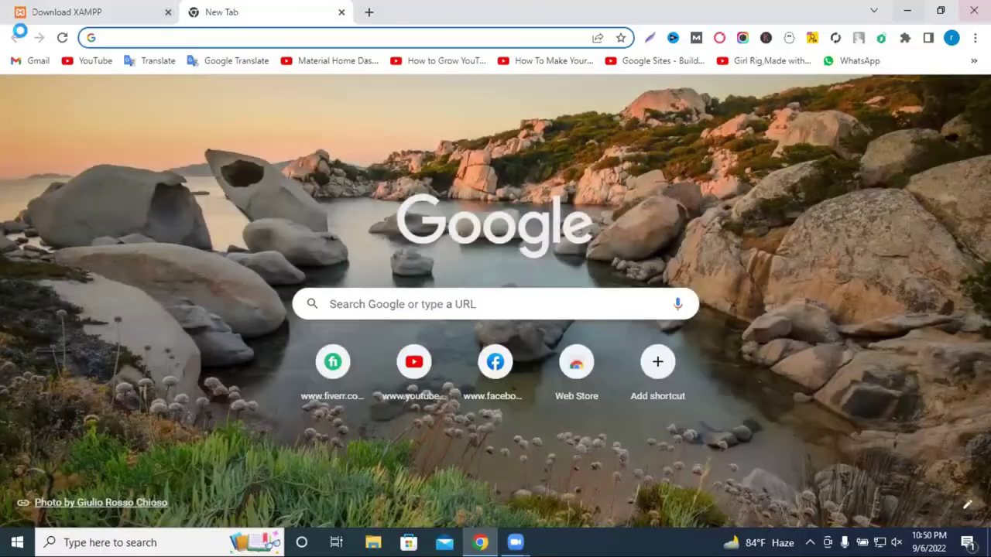
# Run the XAMPP 7.4.29-1 installer from the Downloads folder in File Explorer and minimize the folder window.
pyautogui.press('super+e')
pyautogui.click(748, 107)
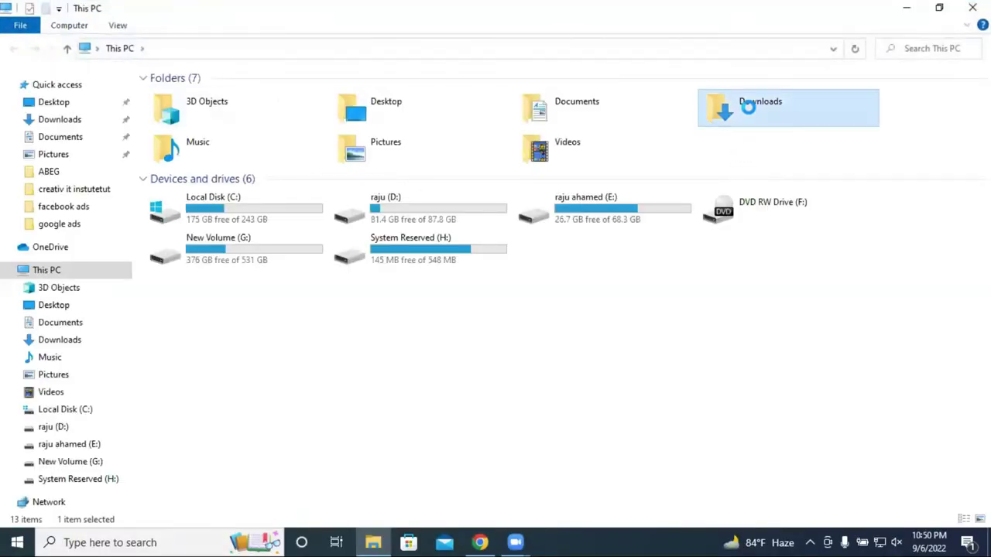
pyautogui.doubleClick(748, 107)
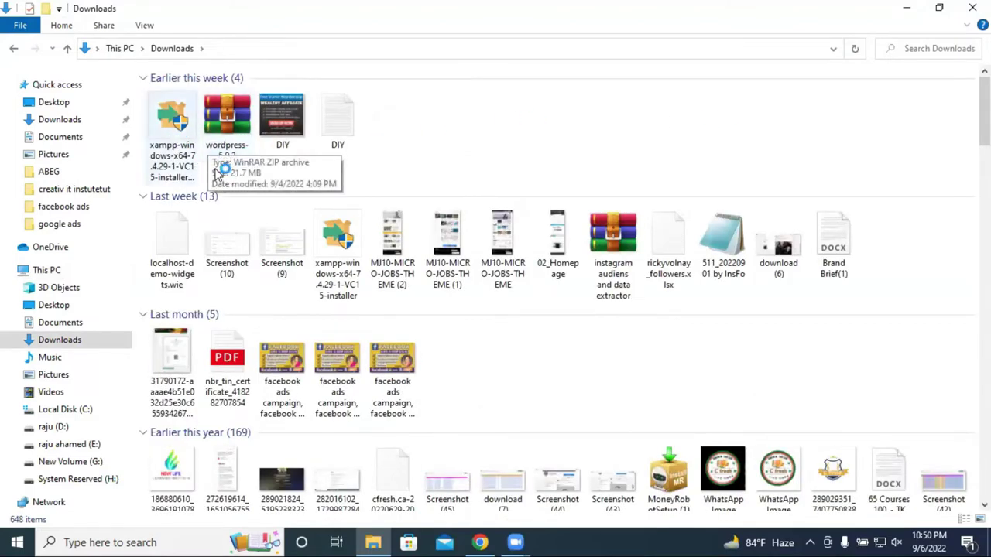
pyautogui.click(175, 147)
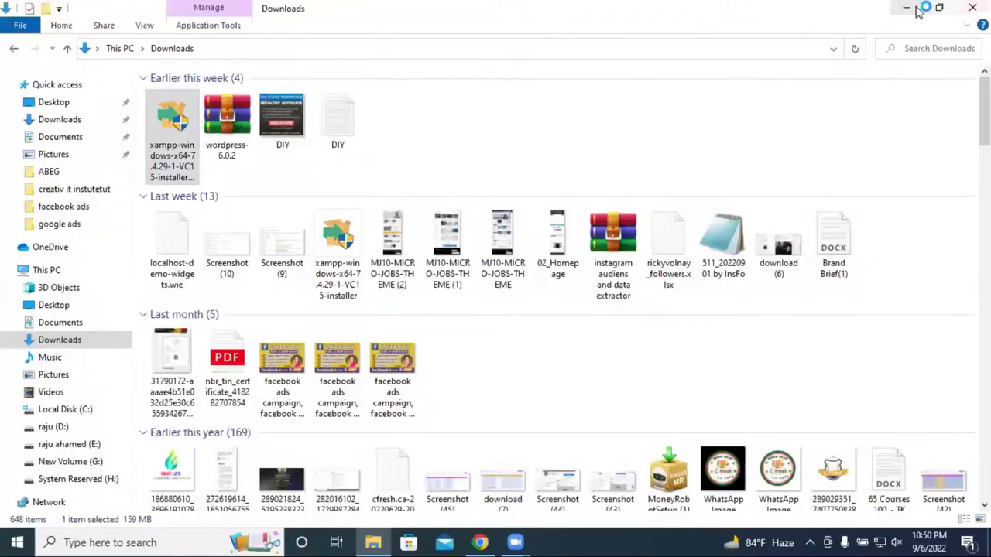
pyautogui.click(913, 7)
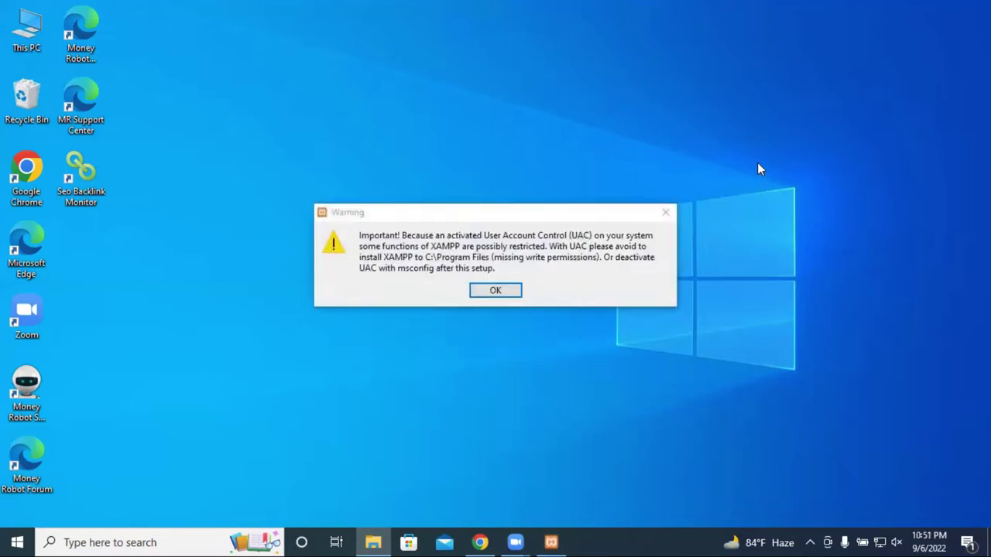
# Start installing XAMPP into C:\xampp with English as the language, and close the Bitnami web page.
pyautogui.click(495, 291)
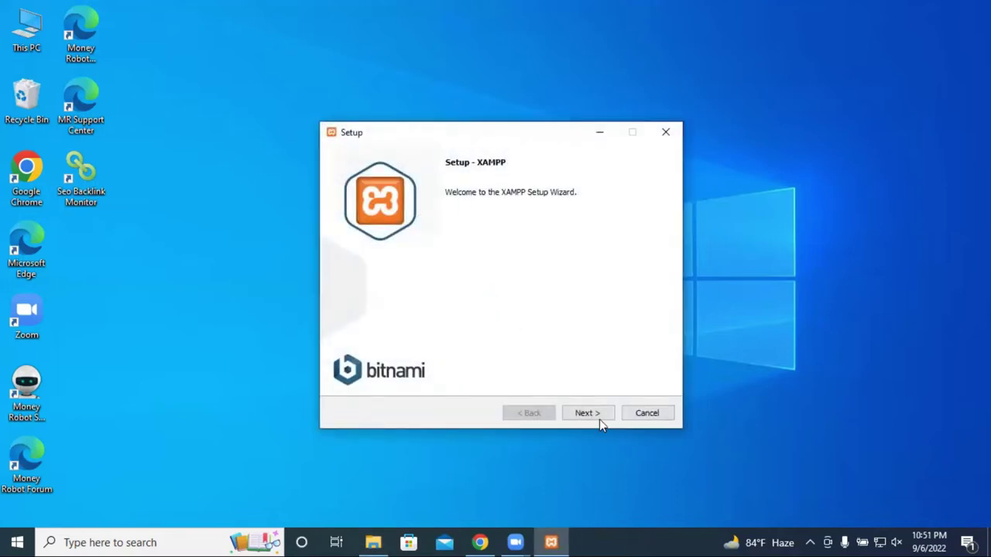
pyautogui.click(591, 415)
pyautogui.click(582, 413)
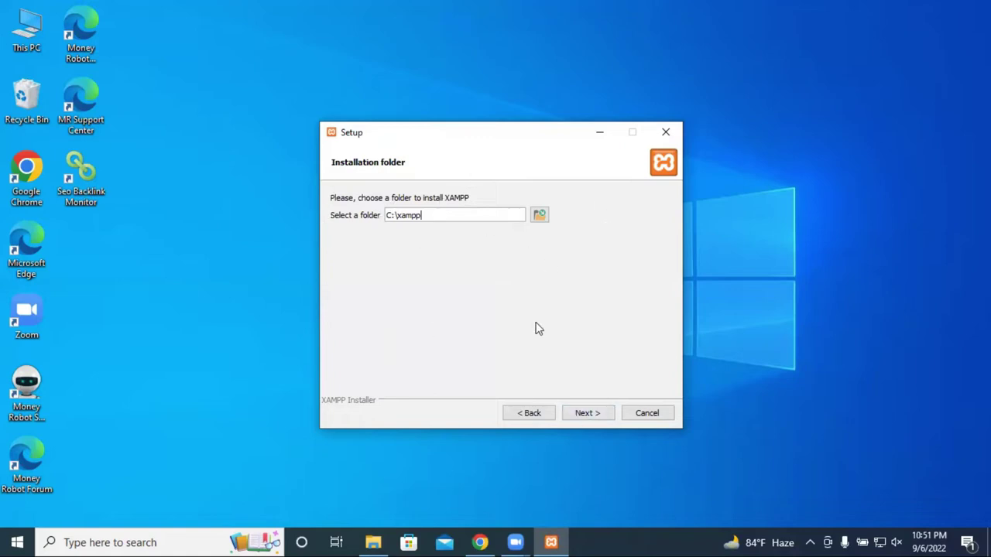
pyautogui.click(588, 412)
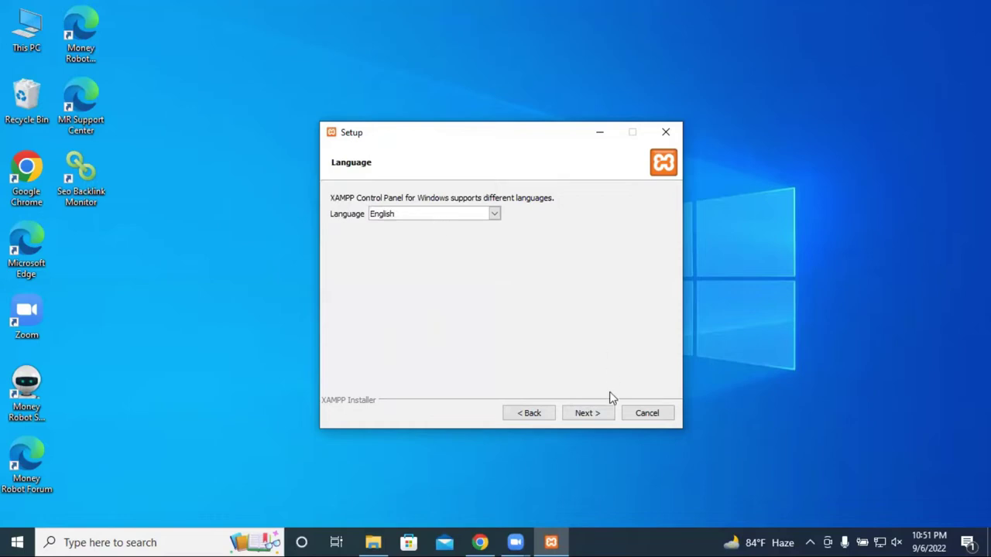
pyautogui.click(601, 415)
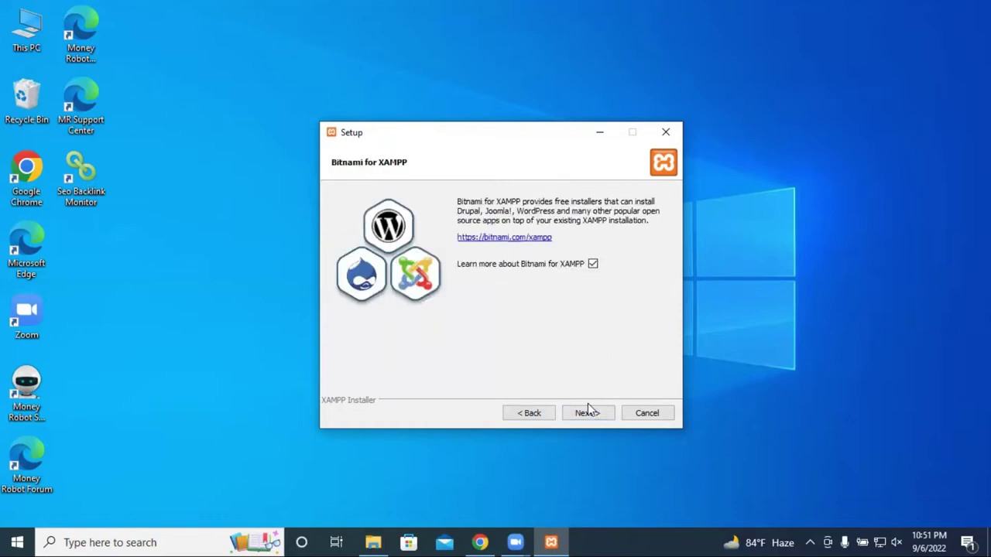
pyautogui.click(591, 414)
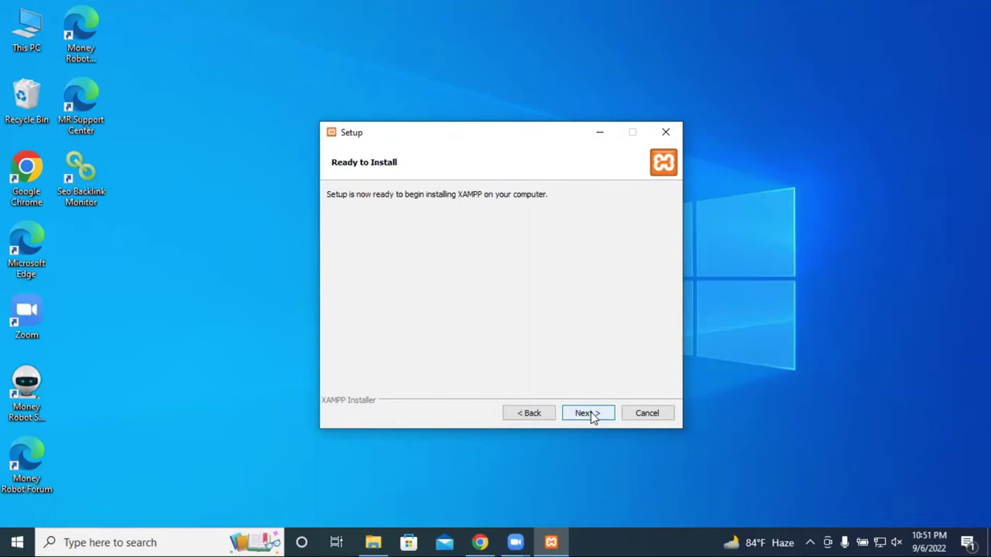
pyautogui.click(590, 414)
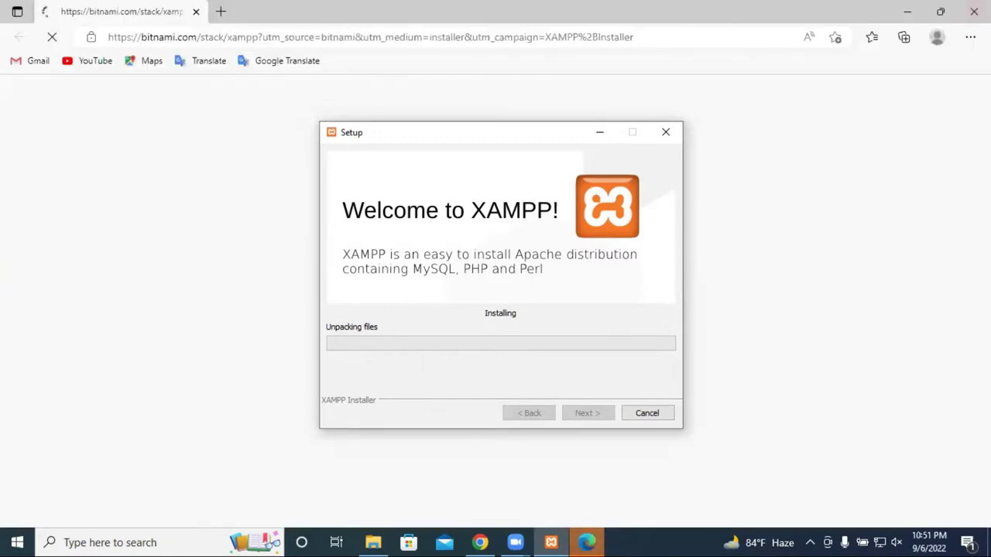
pyautogui.click(968, 12)
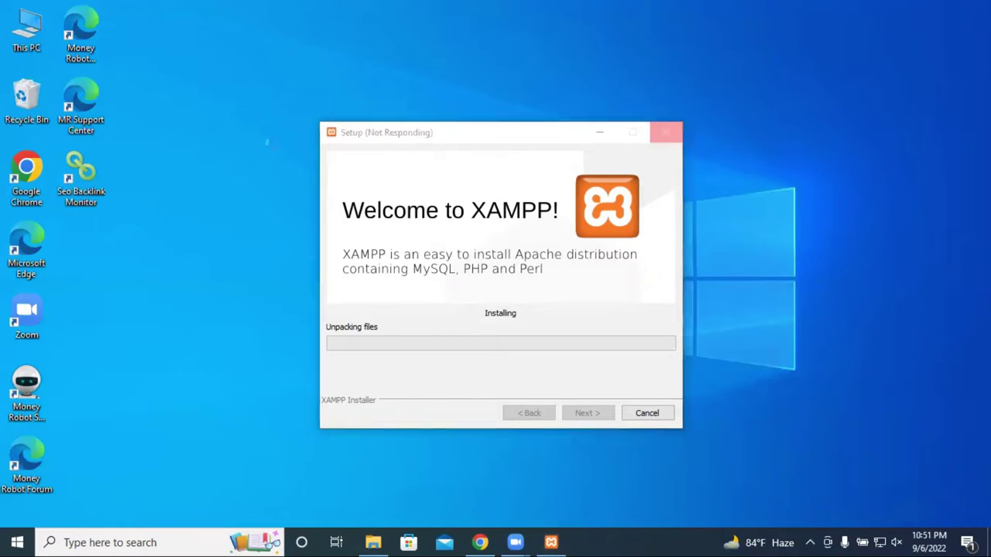
pyautogui.rightClick(223, 106)
pyautogui.click(263, 148)
pyautogui.rightClick(230, 140)
pyautogui.click(252, 184)
pyautogui.rightClick(186, 157)
pyautogui.click(241, 200)
pyautogui.rightClick(190, 186)
pyautogui.click(243, 228)
# Empty the desktop's Recycle Bin.
pyautogui.rightClick(30, 103)
pyautogui.click(85, 128)
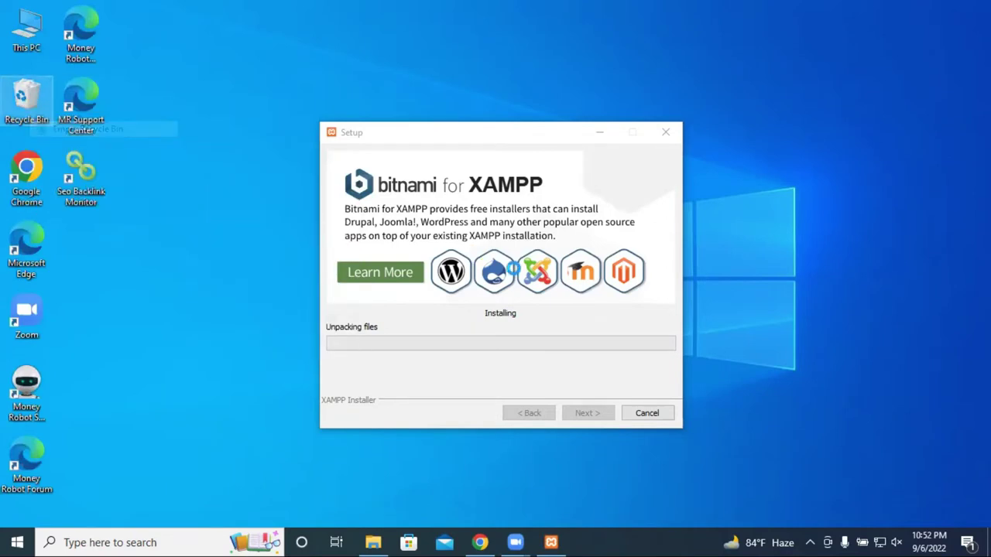
pyautogui.click(553, 329)
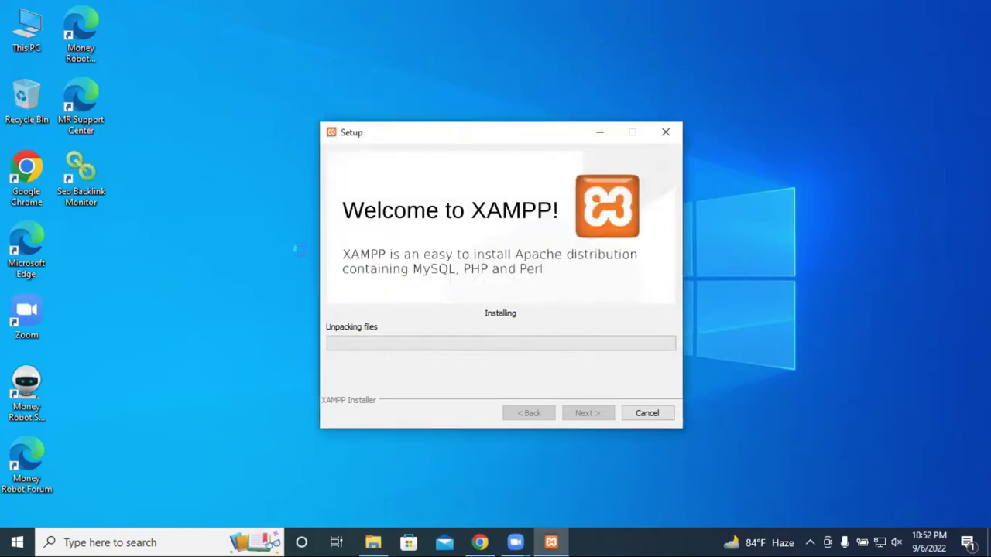
pyautogui.rightClick(294, 228)
pyautogui.rightClick(258, 230)
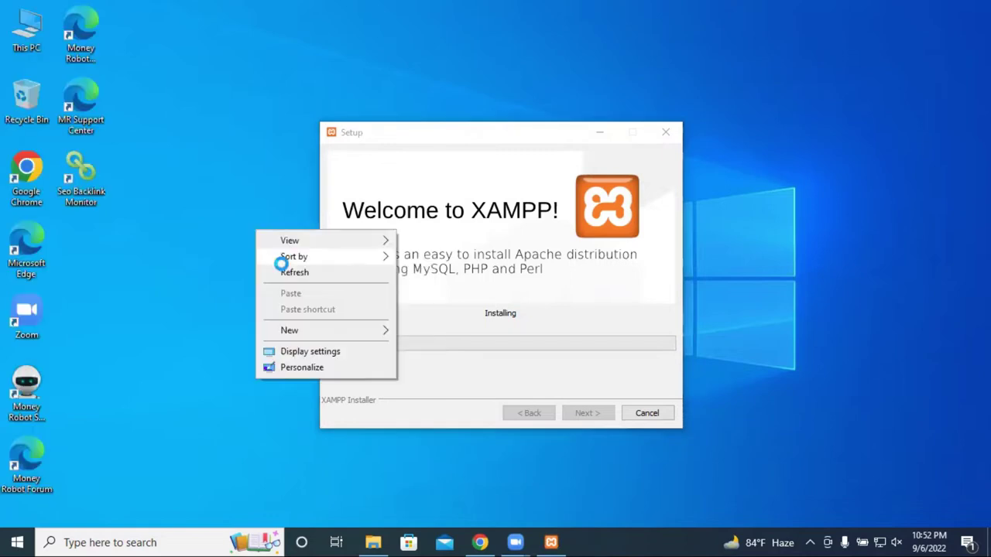
pyautogui.click(282, 271)
pyautogui.rightClick(249, 246)
pyautogui.click(282, 287)
pyautogui.rightClick(251, 254)
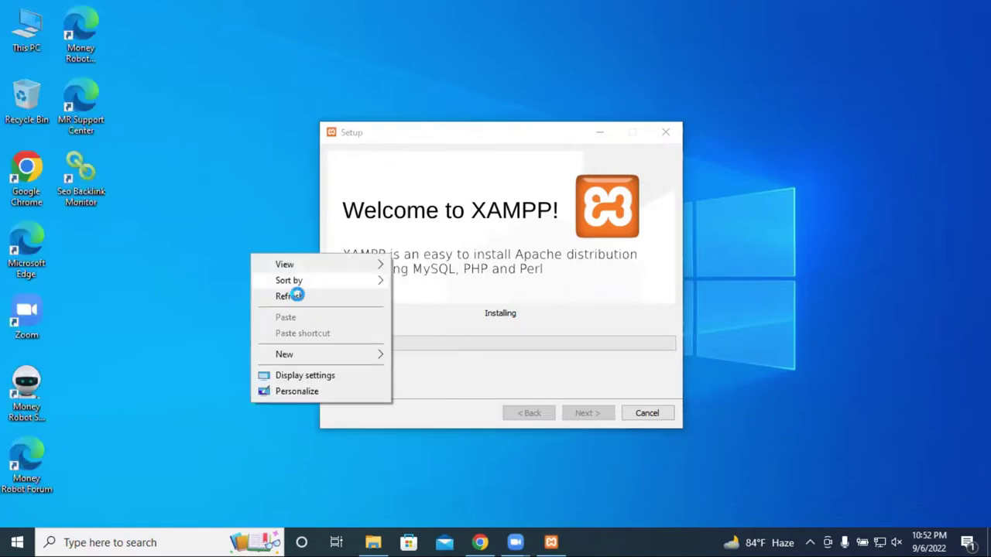
pyautogui.click(290, 296)
pyautogui.rightClick(230, 265)
pyautogui.click(283, 308)
pyautogui.rightClick(228, 263)
pyautogui.click(269, 306)
pyautogui.rightClick(241, 273)
pyautogui.click(276, 314)
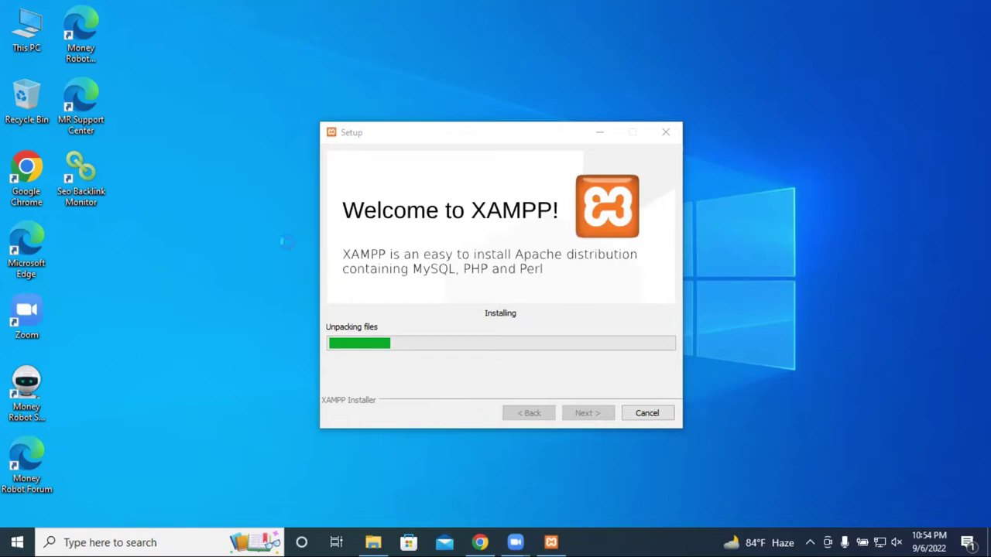
# Switch to Google Chrome and open a new Incognito window.
pyautogui.click(480, 542)
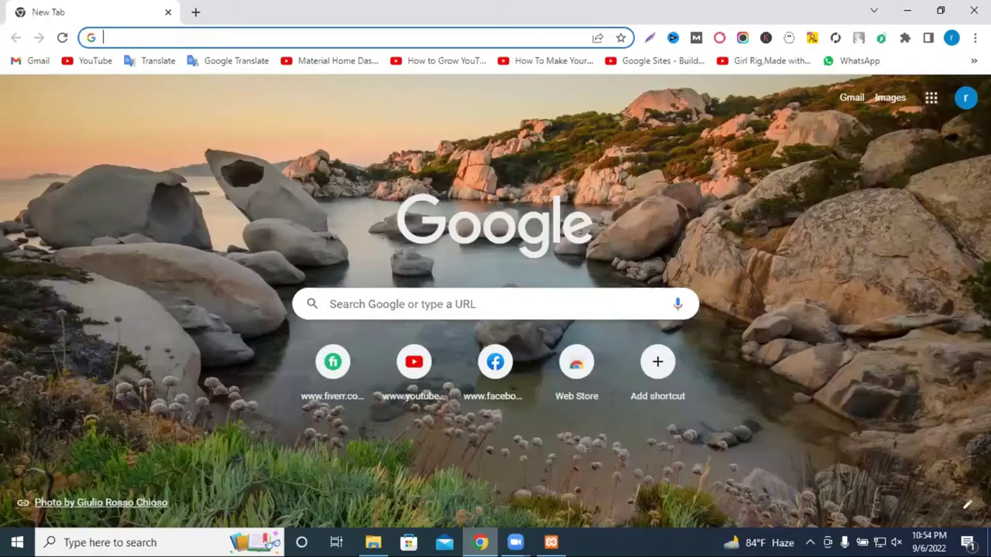
pyautogui.click(975, 37)
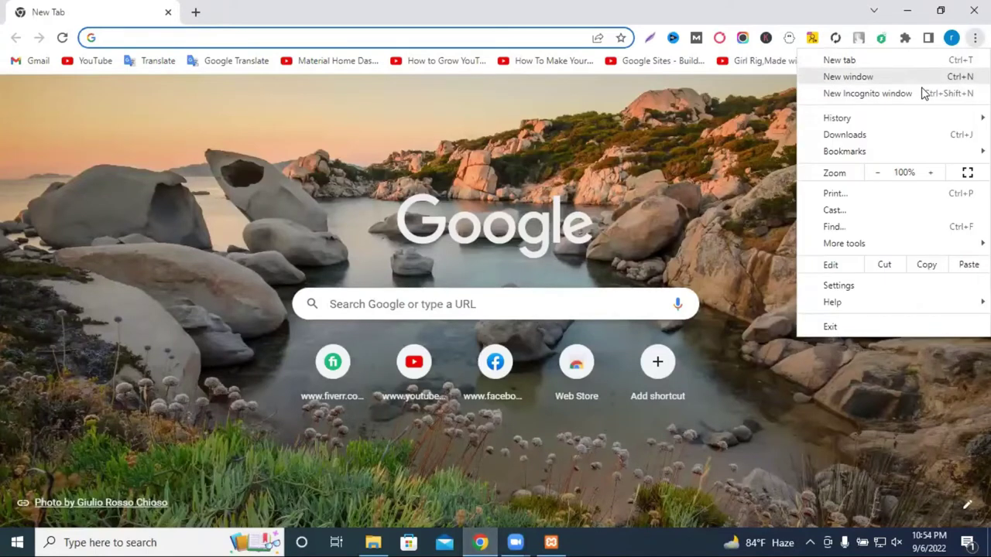
pyautogui.click(837, 94)
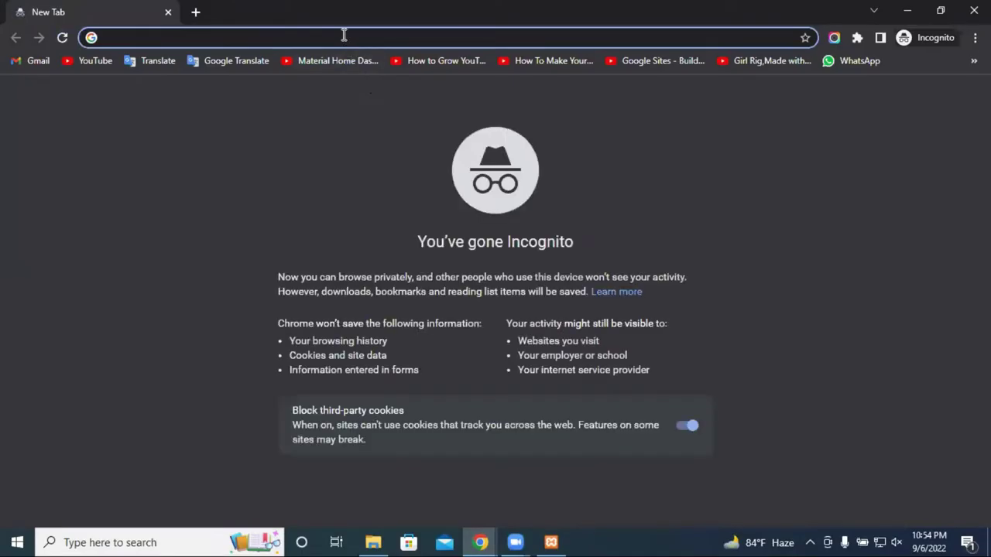
# Go to fiverr.com and open the popular WordPress services category.
pyautogui.write('fiver')
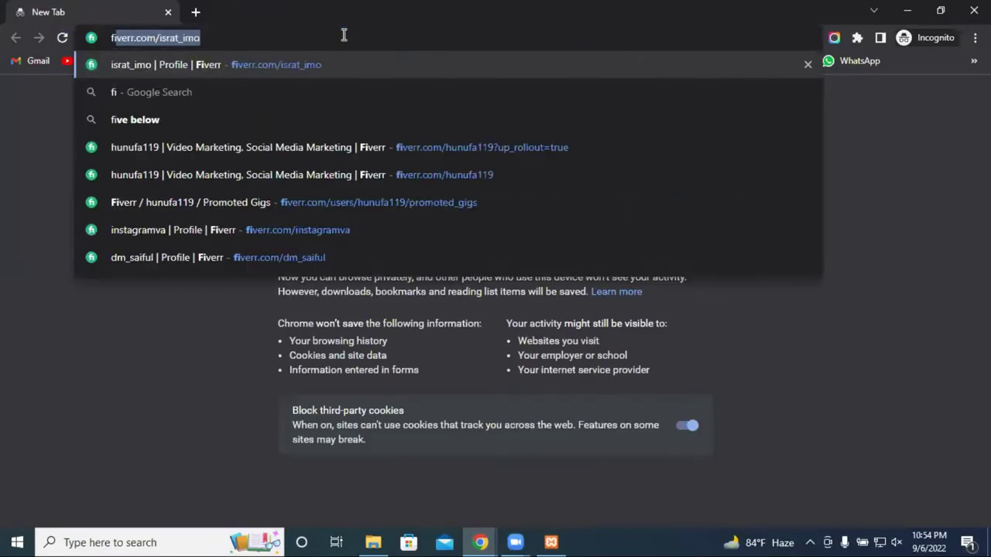
pyautogui.write('r')
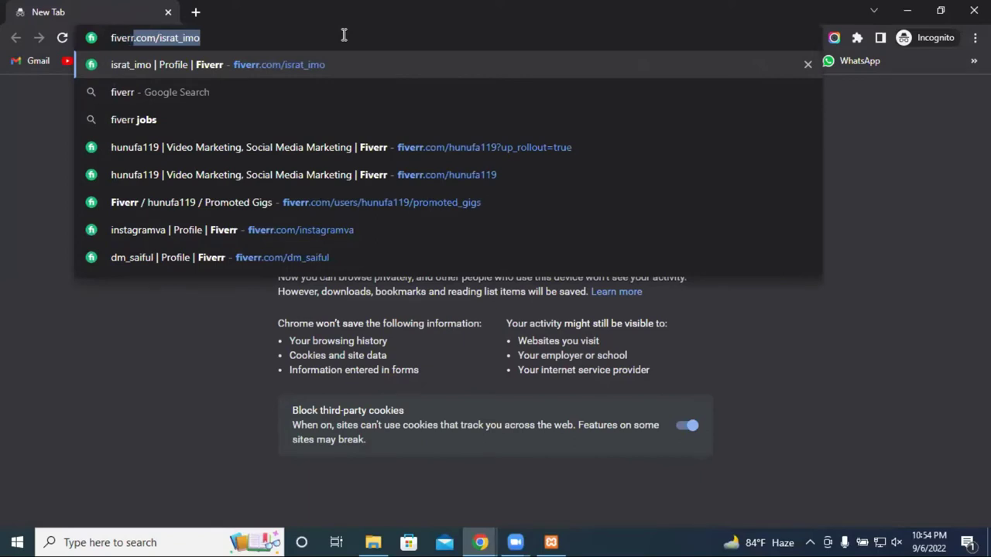
pyautogui.write('.')
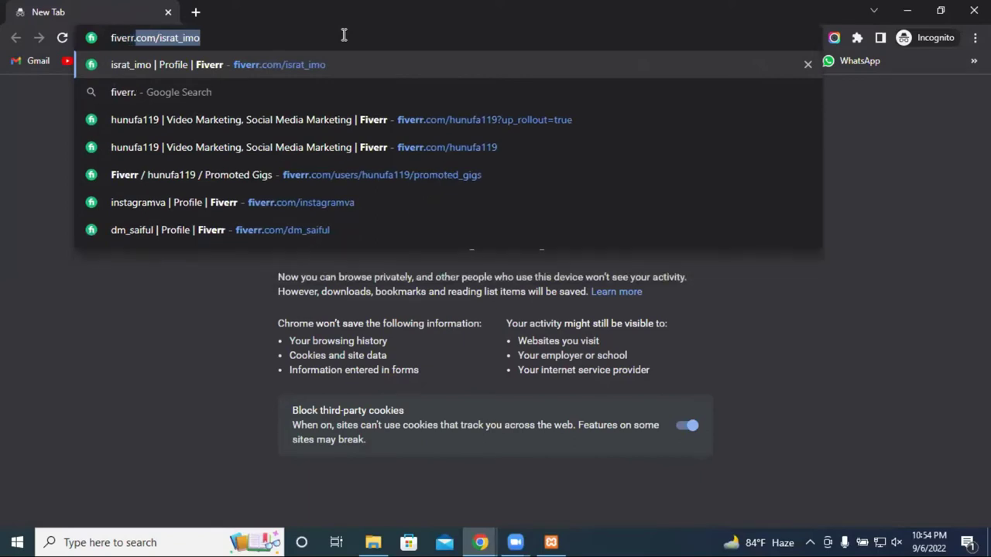
pyautogui.write('com/')
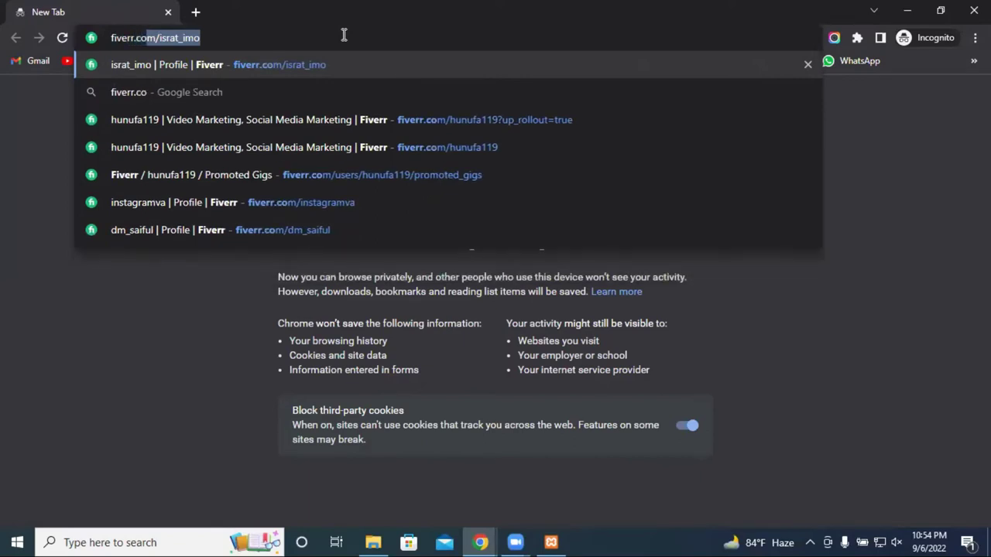
pyautogui.press('BackSpace')
pyautogui.press('Return')
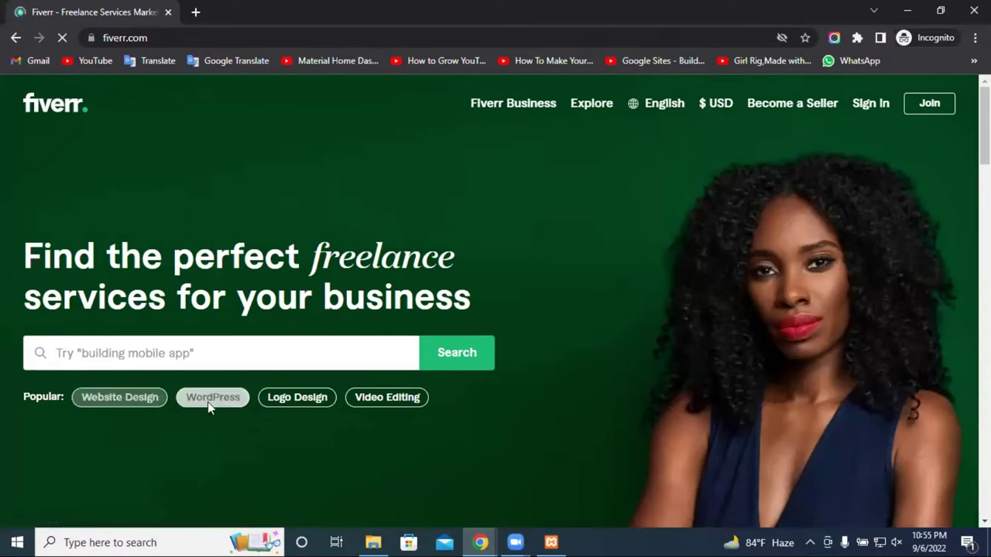
pyautogui.click(207, 399)
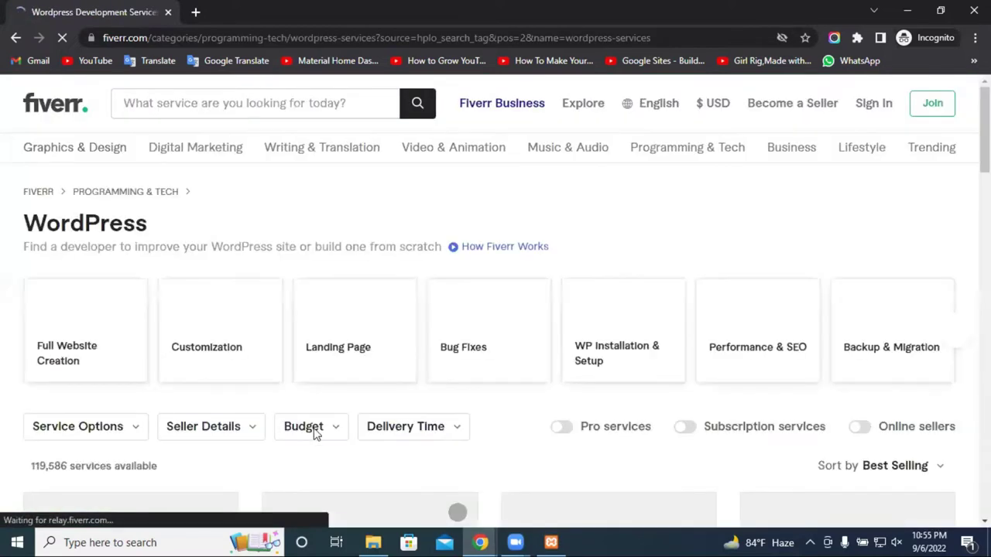
# Browse the first rows of WordPress gigs, checking the kinds of services offered and their starting prices.
pyautogui.scroll(-4, 581, 283)
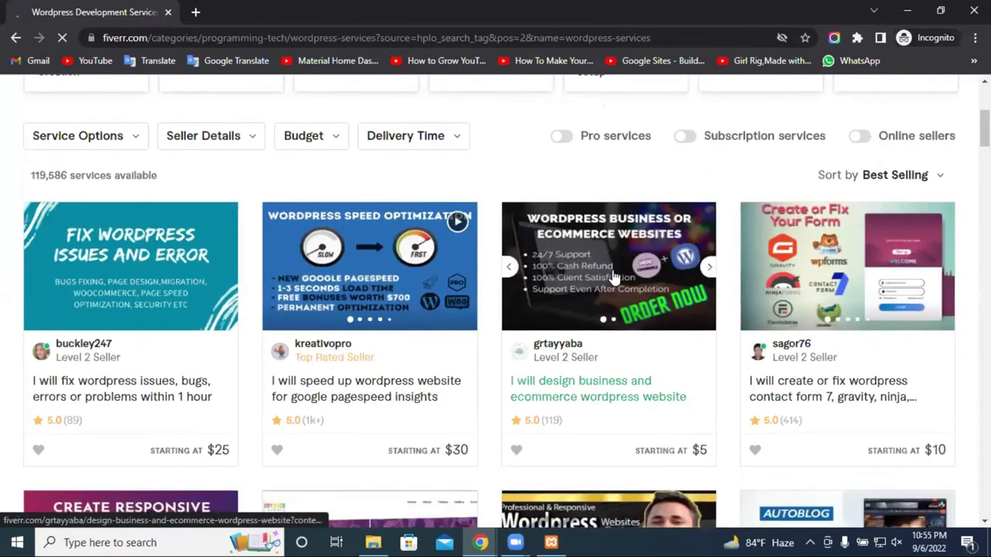
pyautogui.scroll(2, 614, 276)
pyautogui.scroll(-3, 617, 272)
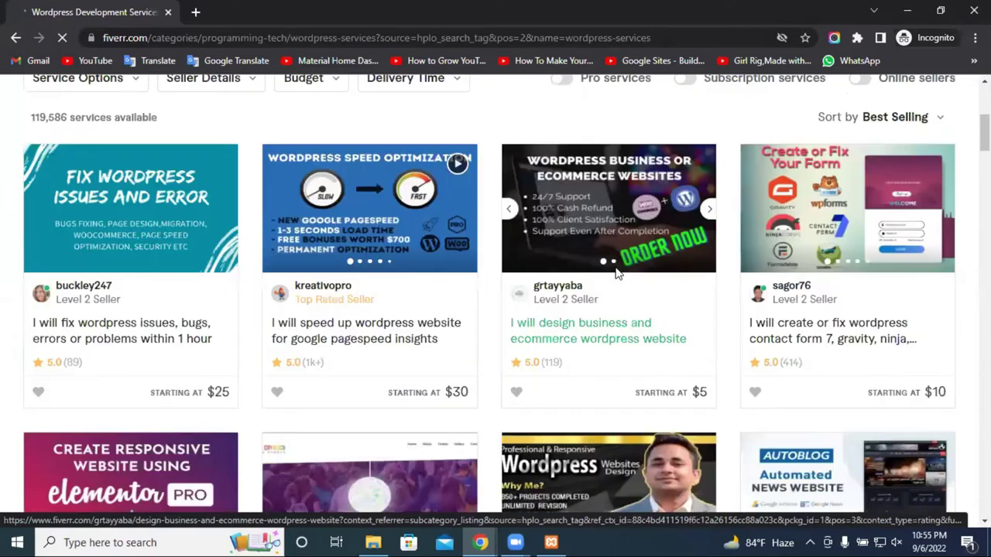
pyautogui.scroll(-2, 617, 273)
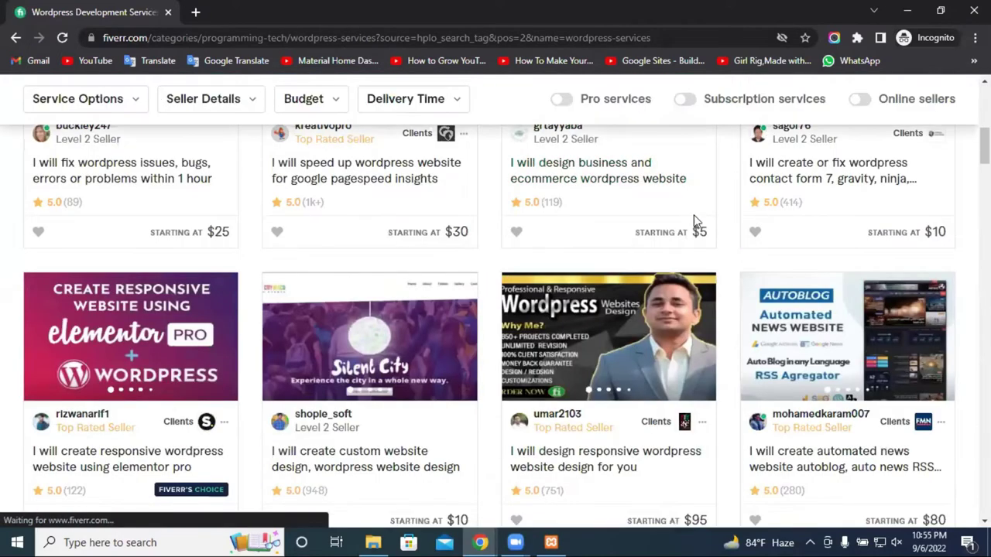
pyautogui.scroll(-3, 695, 217)
pyautogui.scroll(-3, 695, 223)
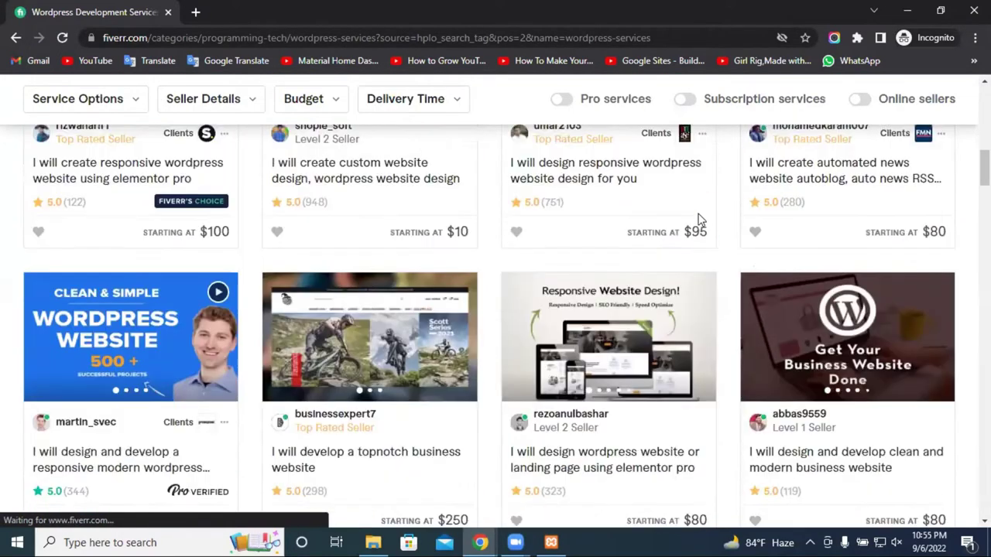
pyautogui.scroll(-2, 700, 233)
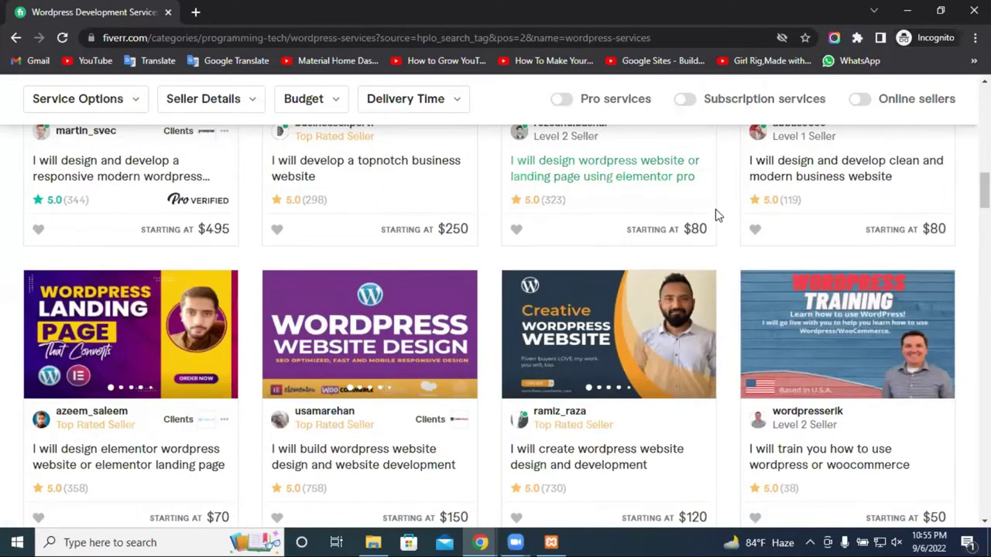
pyautogui.scroll(-1, 715, 217)
pyautogui.scroll(-1, 716, 218)
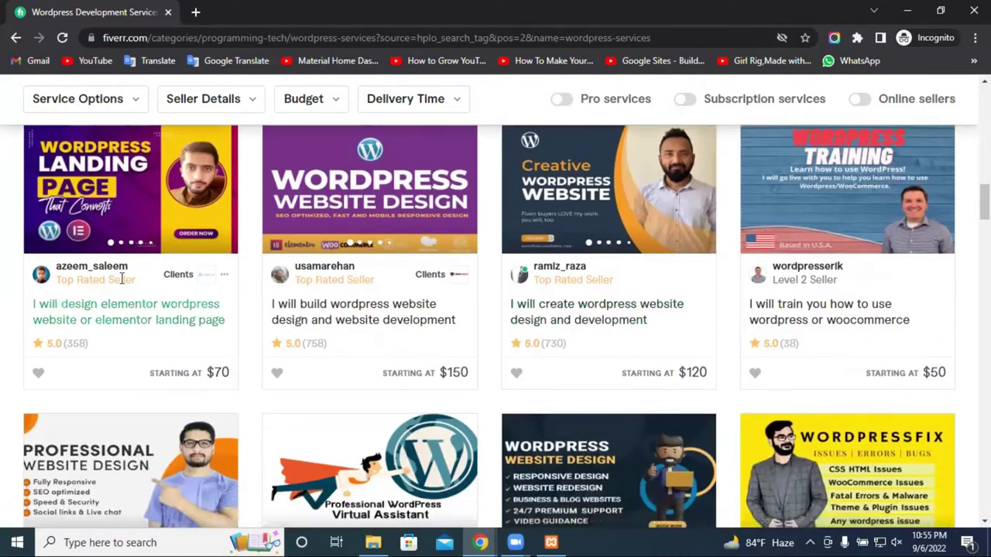
# Go back over the WordPress subcategories and best-selling gigs, comparing seller levels, review counts and starting prices.
pyautogui.scroll(5, 402, 305)
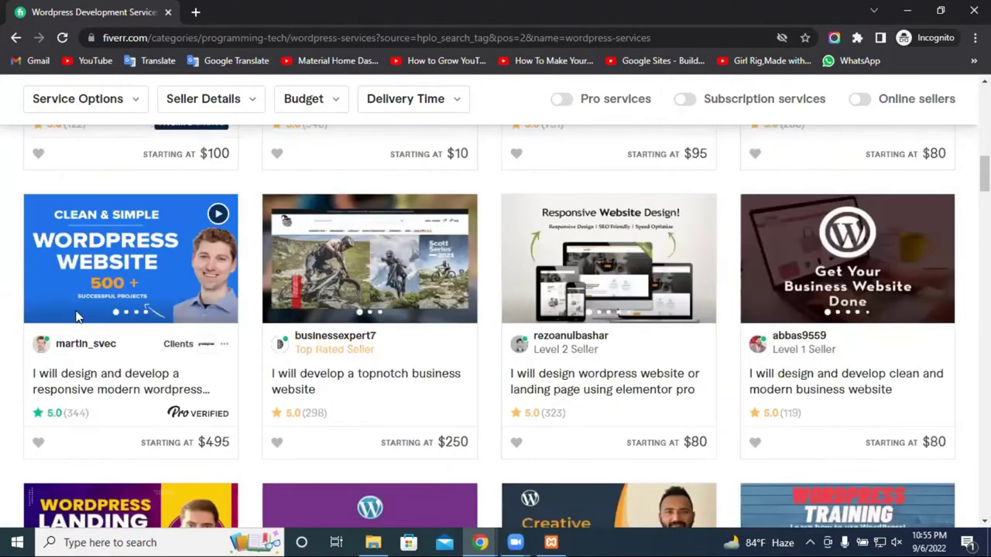
pyautogui.scroll(5, 76, 315)
pyautogui.scroll(6, 588, 310)
pyautogui.scroll(-2, 880, 295)
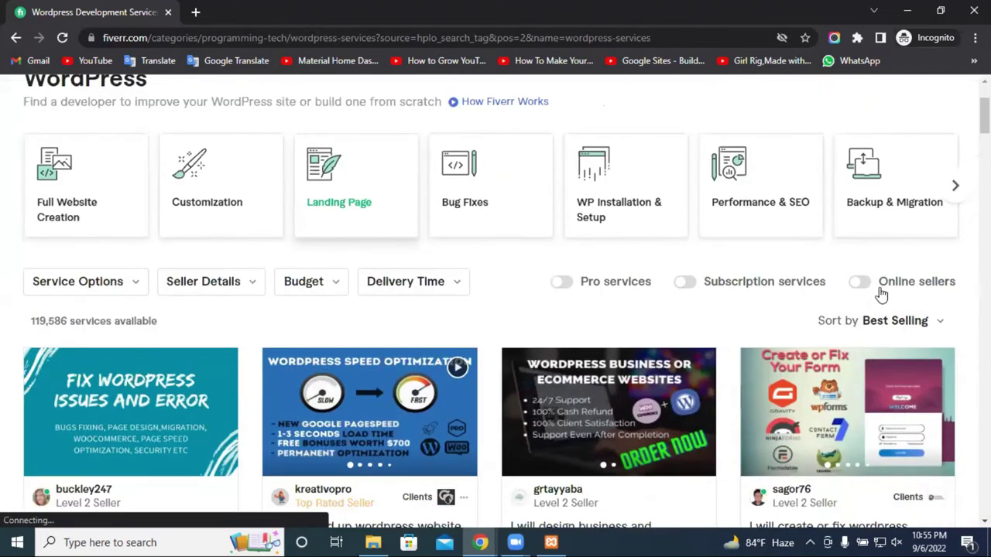
pyautogui.scroll(-3, 880, 295)
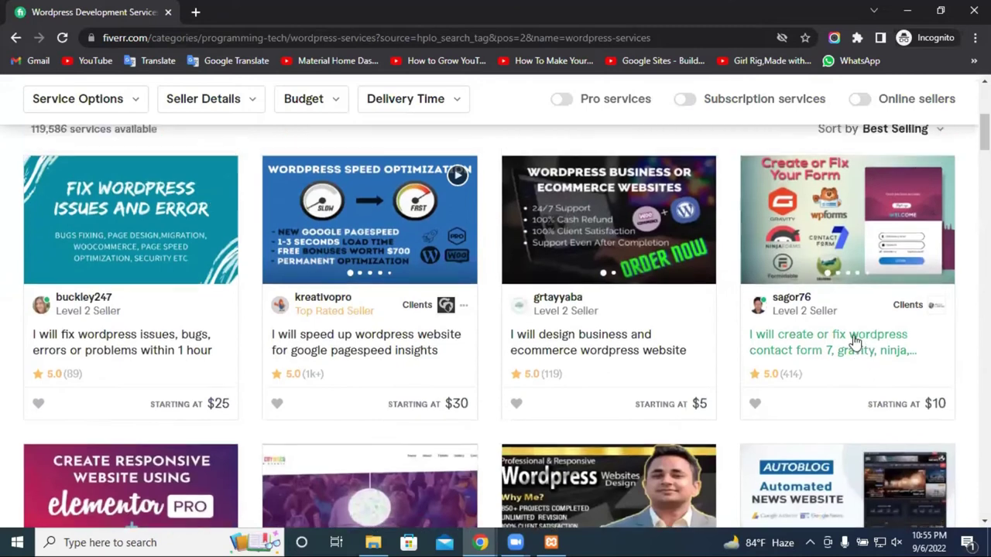
pyautogui.scroll(4, 371, 245)
pyautogui.scroll(-4, 371, 244)
pyautogui.scroll(-1, 273, 249)
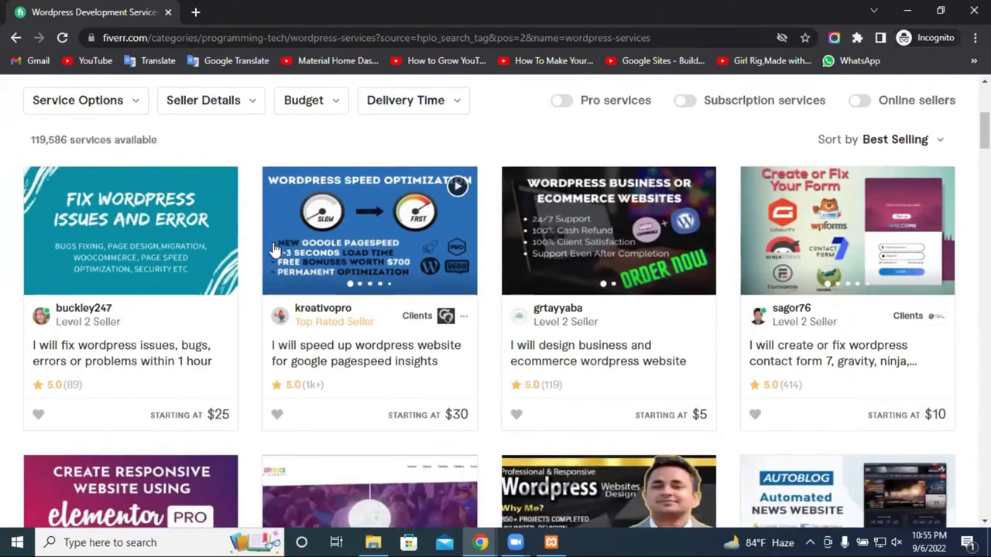
pyautogui.scroll(-3, 271, 249)
pyautogui.scroll(-2, 380, 256)
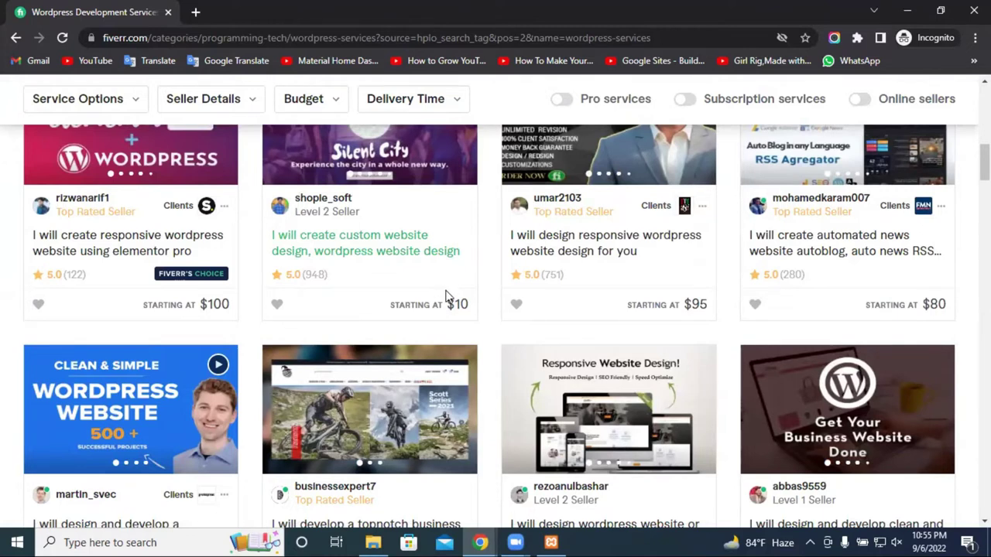
pyautogui.scroll(2, 445, 294)
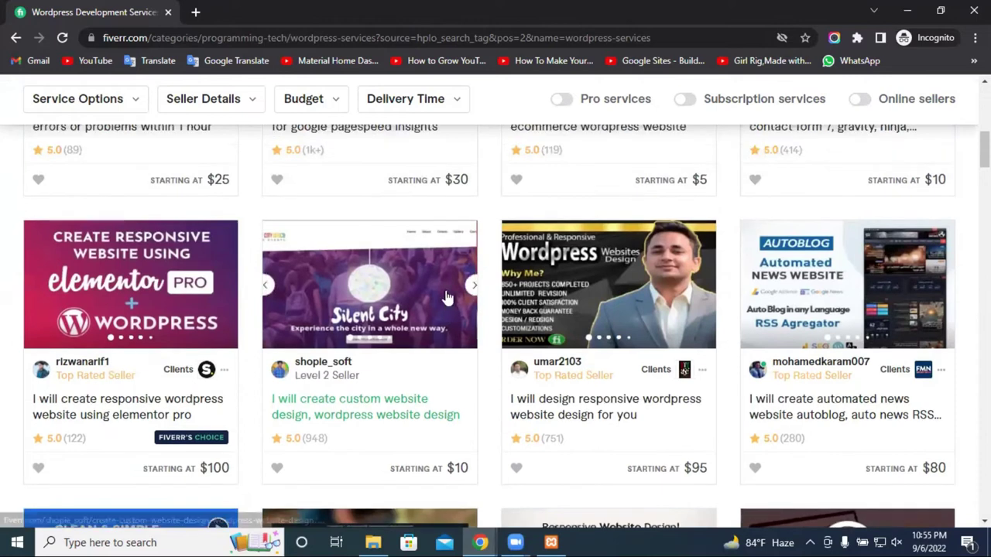
pyautogui.scroll(3, 445, 294)
pyautogui.scroll(2, 697, 257)
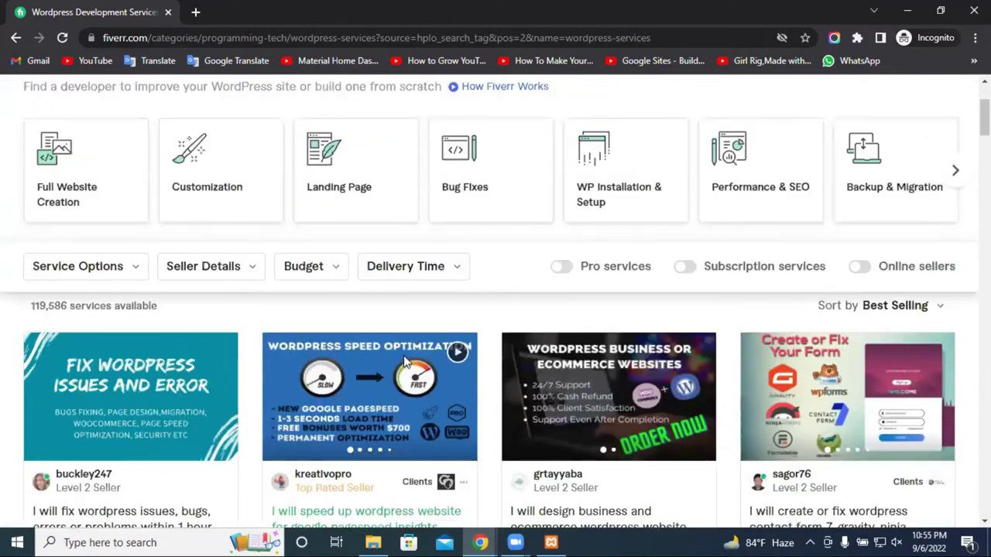
# Examine the WordPress gigs farther down the listing, down to the website error fixing and speed optimization offers.
pyautogui.scroll(-3, 616, 211)
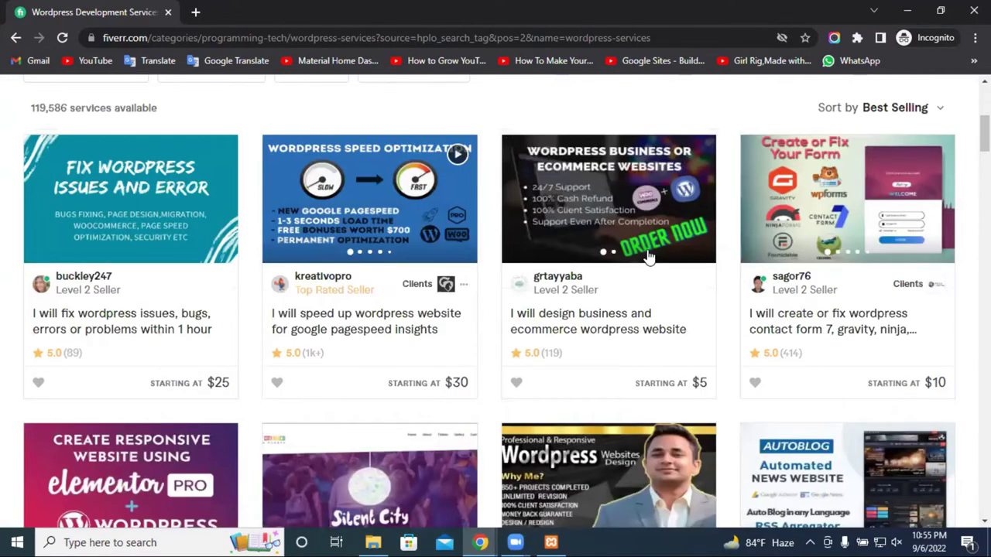
pyautogui.scroll(-3, 147, 343)
pyautogui.scroll(-1, 542, 284)
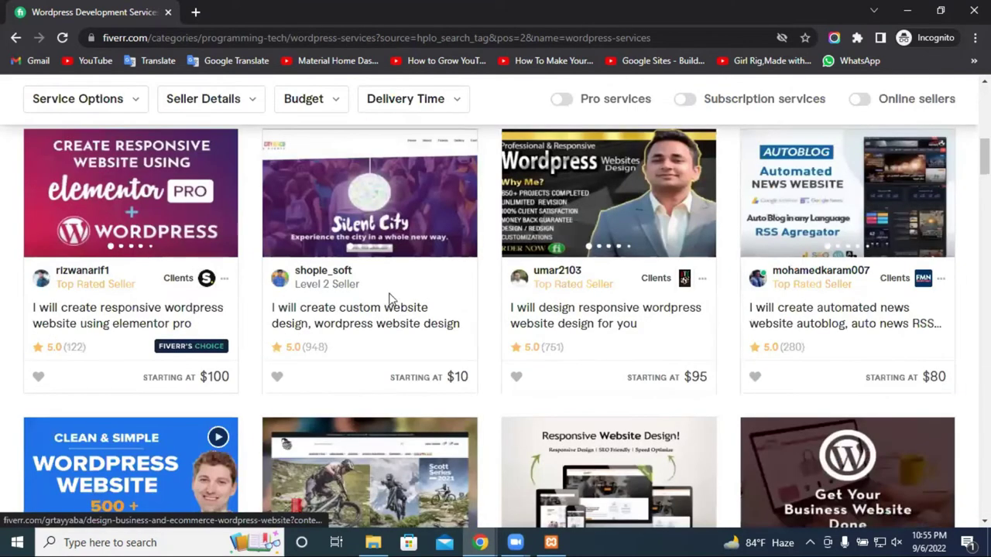
pyautogui.scroll(-5, 626, 343)
pyautogui.scroll(-2, 559, 374)
pyautogui.scroll(-1, 563, 391)
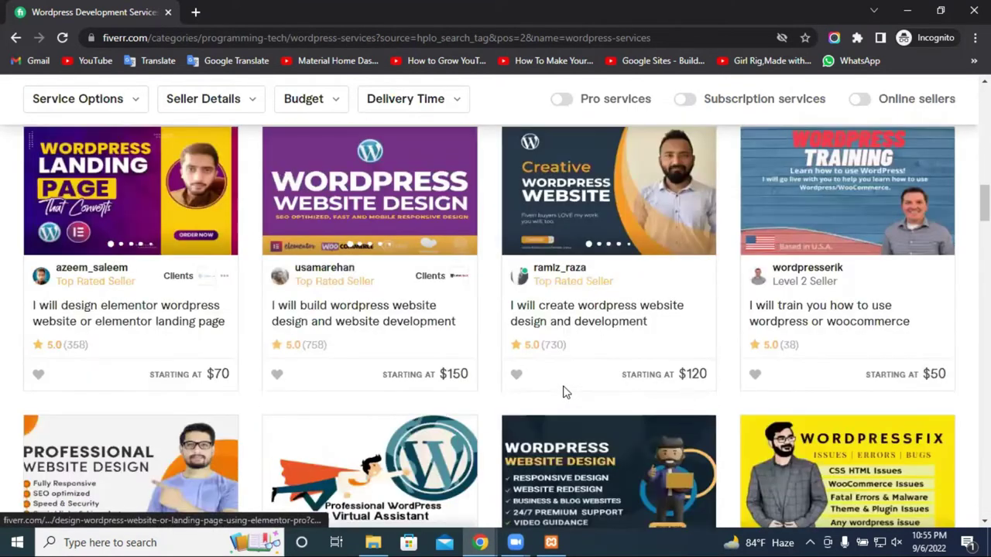
pyautogui.scroll(-4, 563, 398)
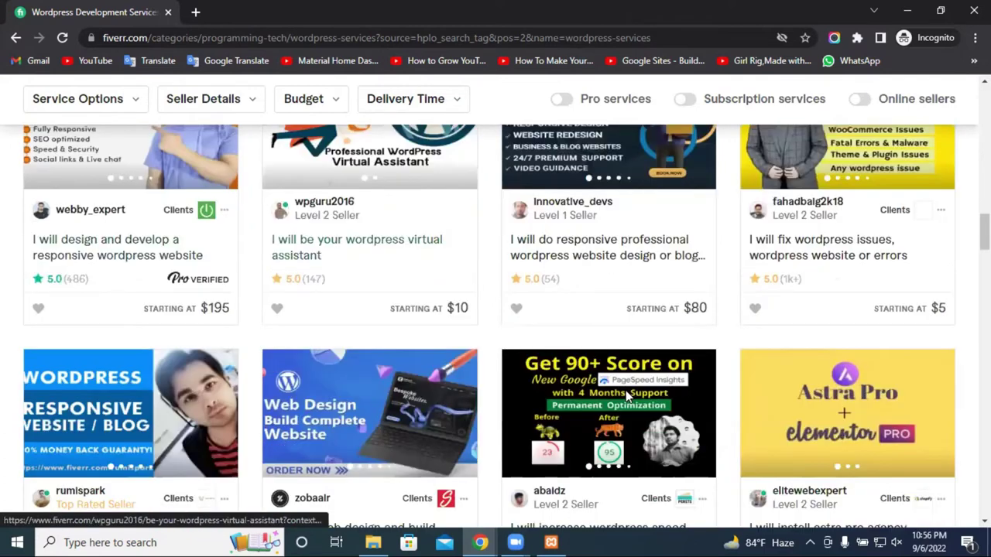
pyautogui.scroll(-2, 670, 395)
pyautogui.scroll(-1, 658, 325)
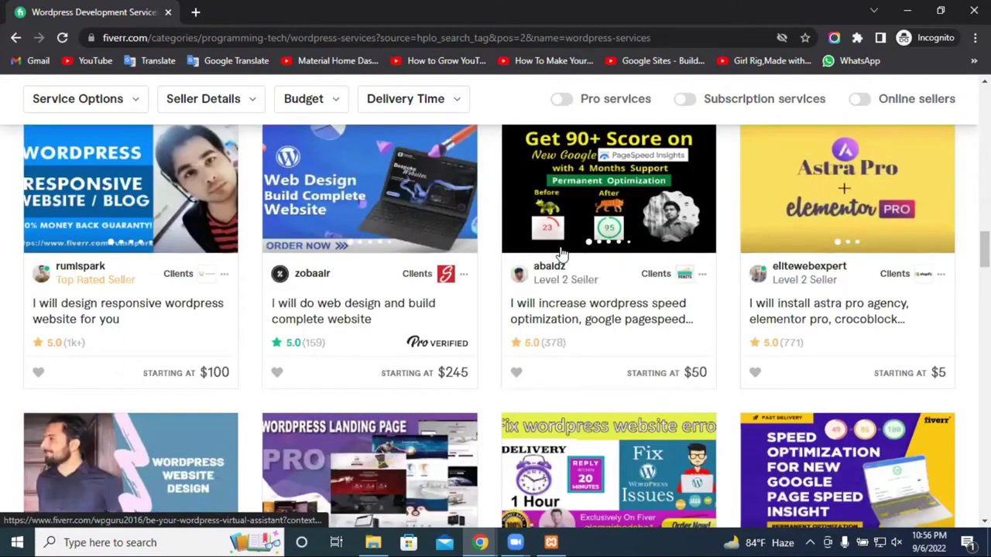
pyautogui.scroll(-1, 643, 240)
pyautogui.scroll(-2, 626, 268)
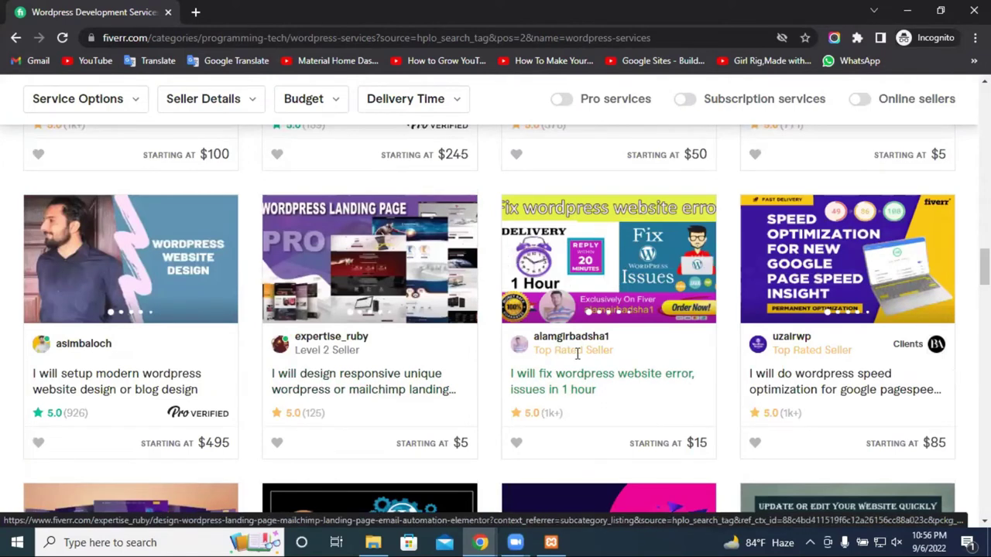
# Open the profile of the Top Rated Seller offering WordPress error fixes in 1 hour in a new tab and switch to it.
pyautogui.rightClick(630, 353)
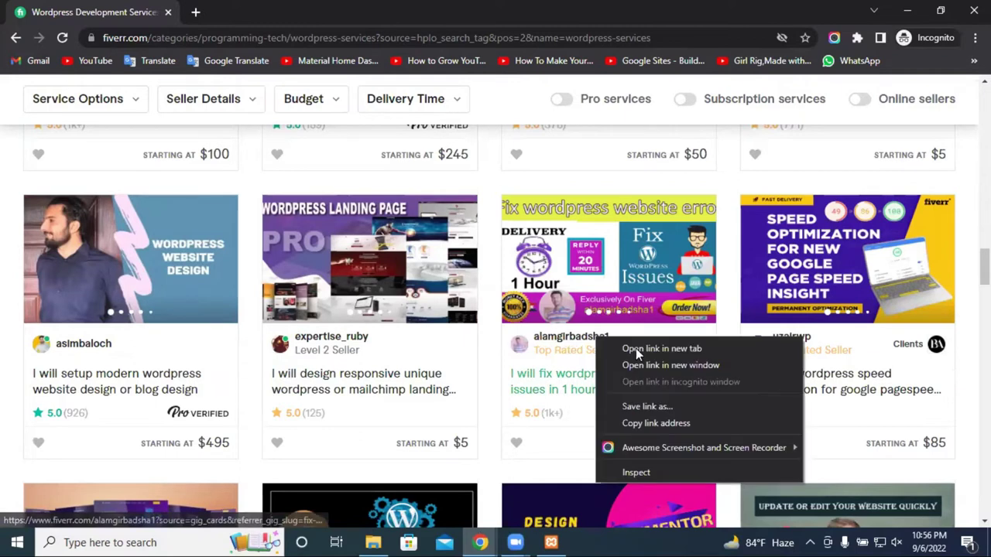
pyautogui.click(636, 348)
pyautogui.hotkey('ctrl', 'Tab')
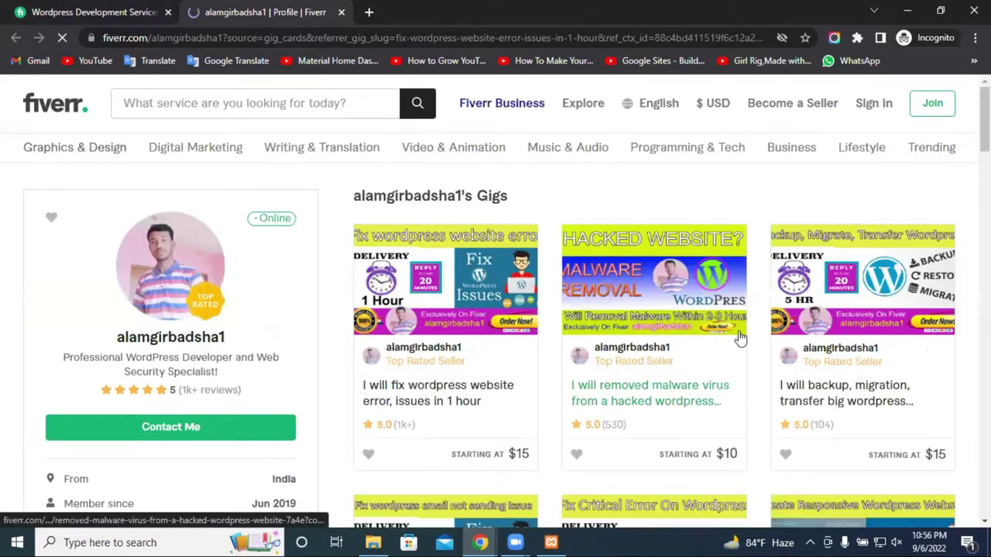
# Review the seller's profile details and WordPress gigs, including their ratings and starting prices.
pyautogui.scroll(-1, 801, 306)
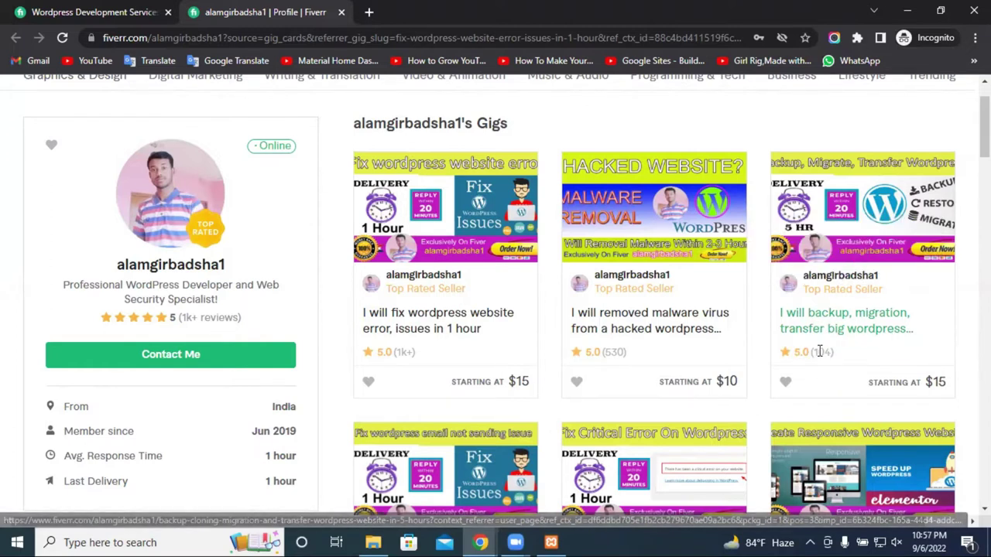
pyautogui.scroll(-1, 464, 402)
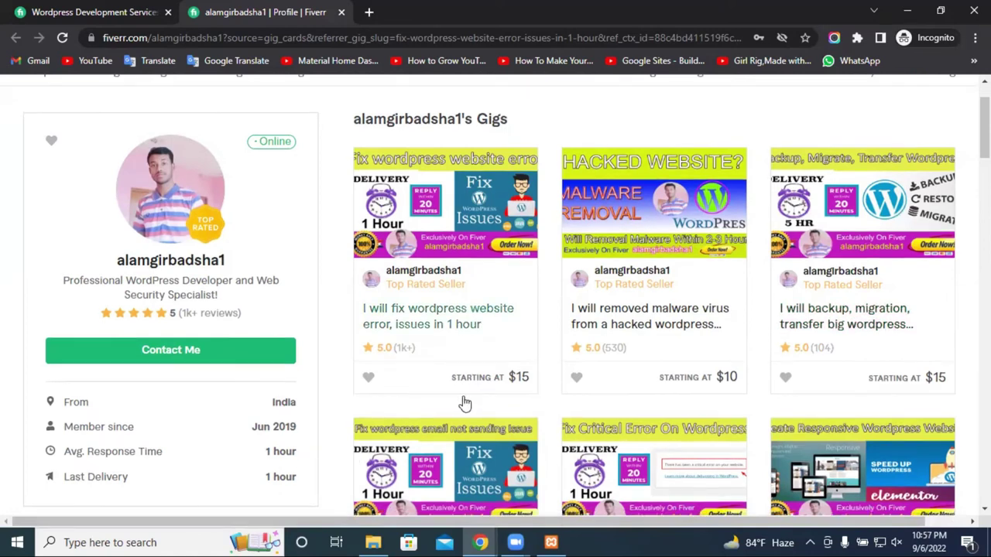
pyautogui.scroll(-5, 723, 347)
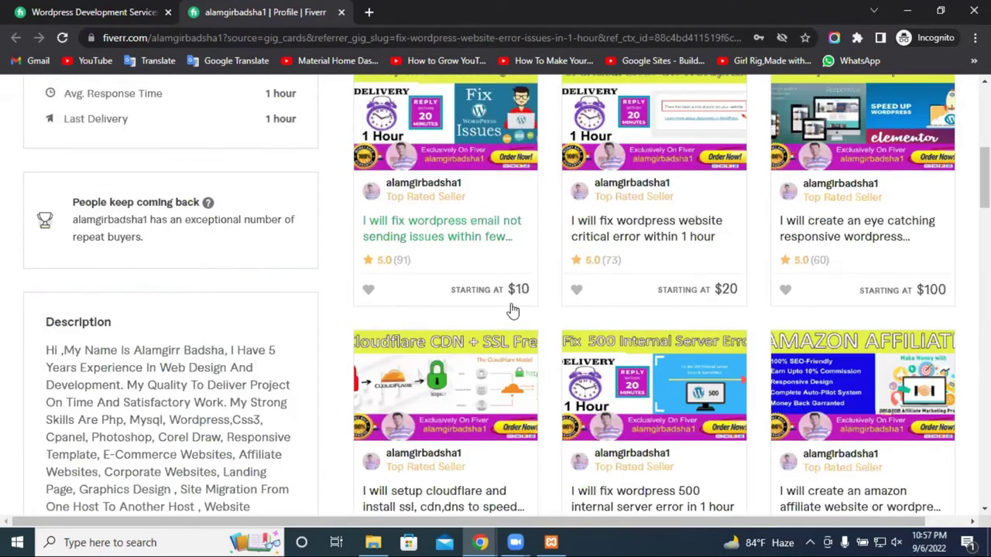
pyautogui.scroll(2, 434, 290)
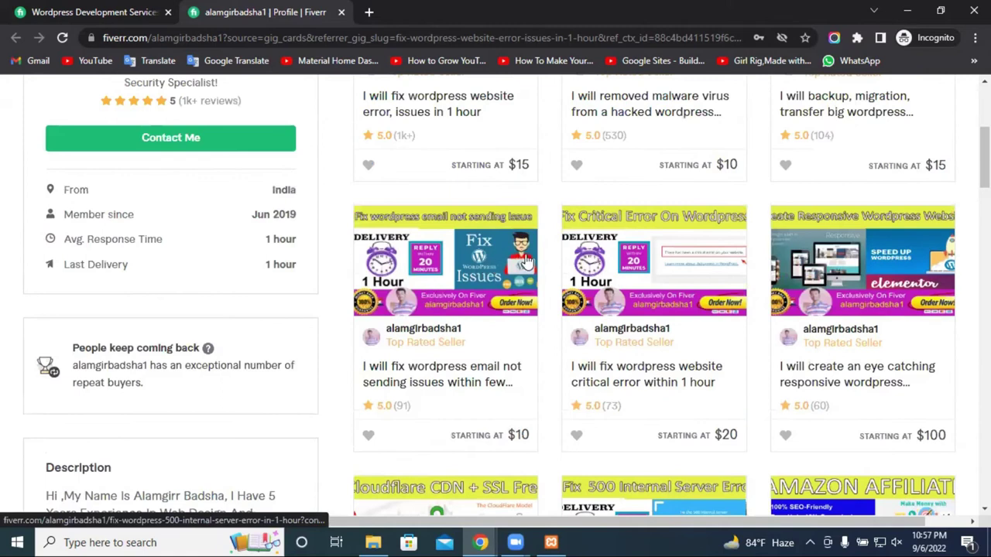
pyautogui.scroll(2, 882, 232)
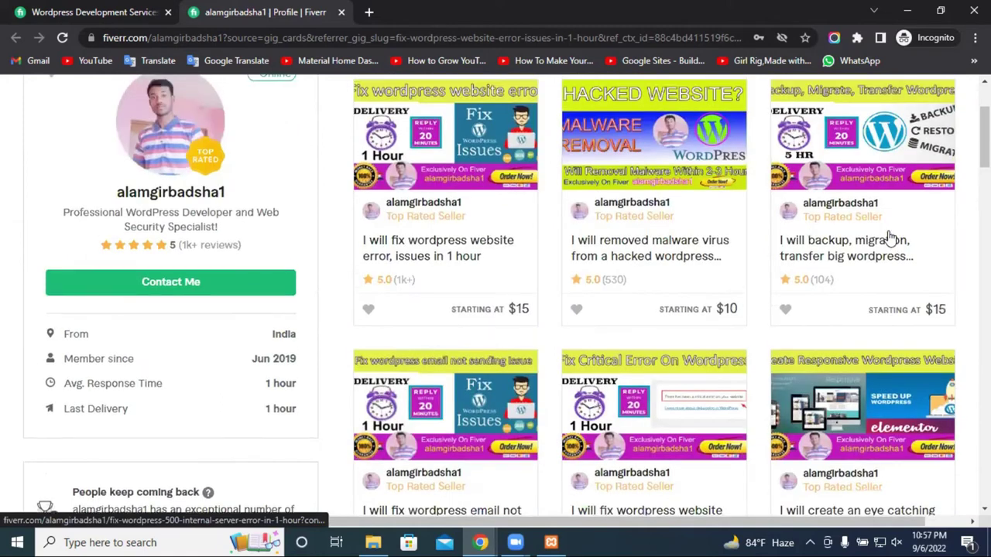
# Examine the seller's remaining WordPress gigs, profile description and total review count in the Reviews as Seller section.
pyautogui.scroll(2, 890, 239)
pyautogui.scroll(-2, 890, 237)
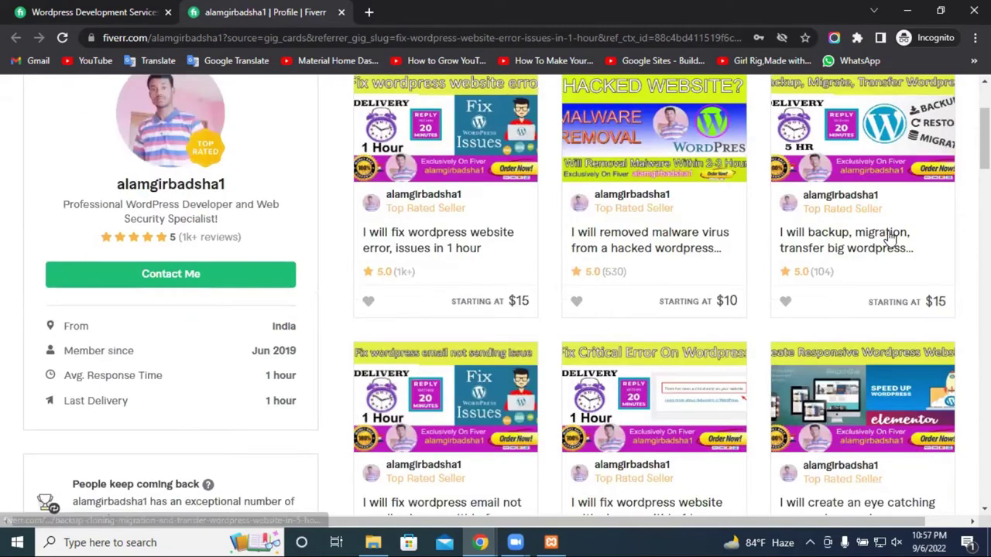
pyautogui.scroll(-1, 890, 238)
pyautogui.scroll(-2, 886, 233)
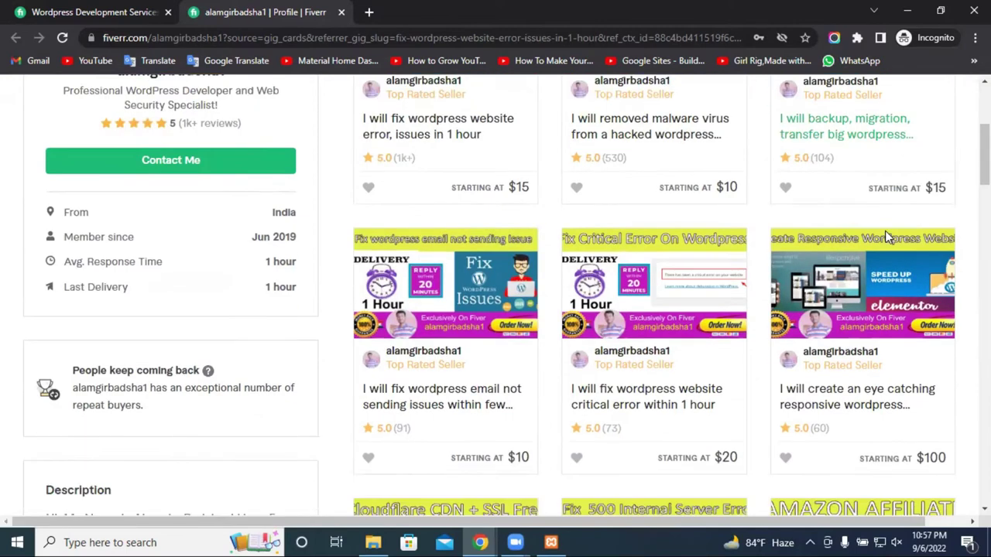
pyautogui.scroll(-8, 504, 284)
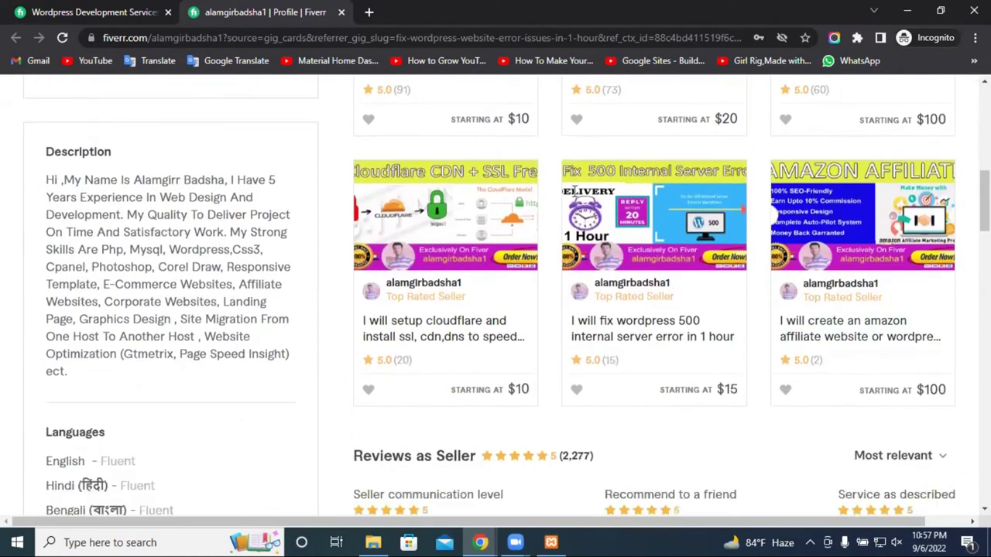
pyautogui.moveTo(554, 191); pyautogui.dragTo(712, 188)
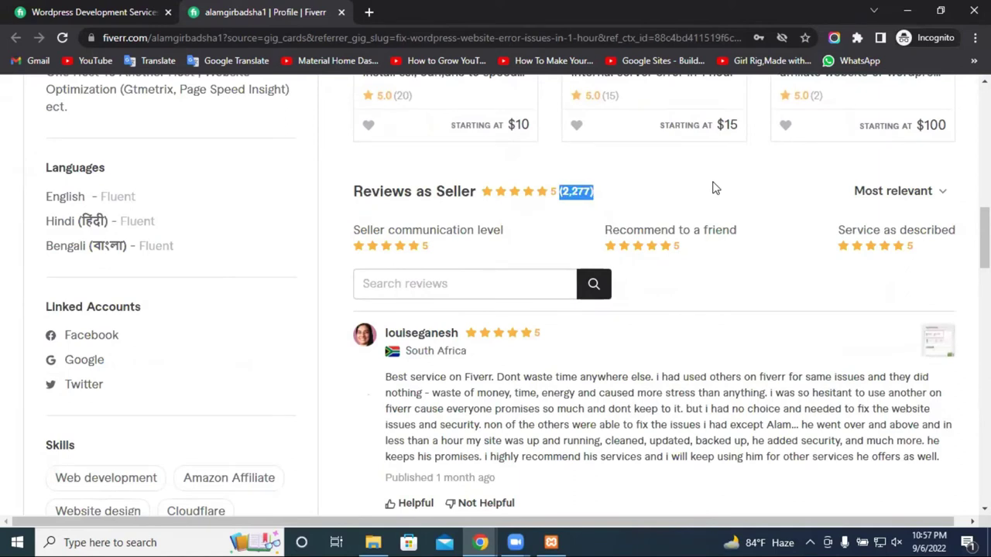
pyautogui.scroll(4, 739, 116)
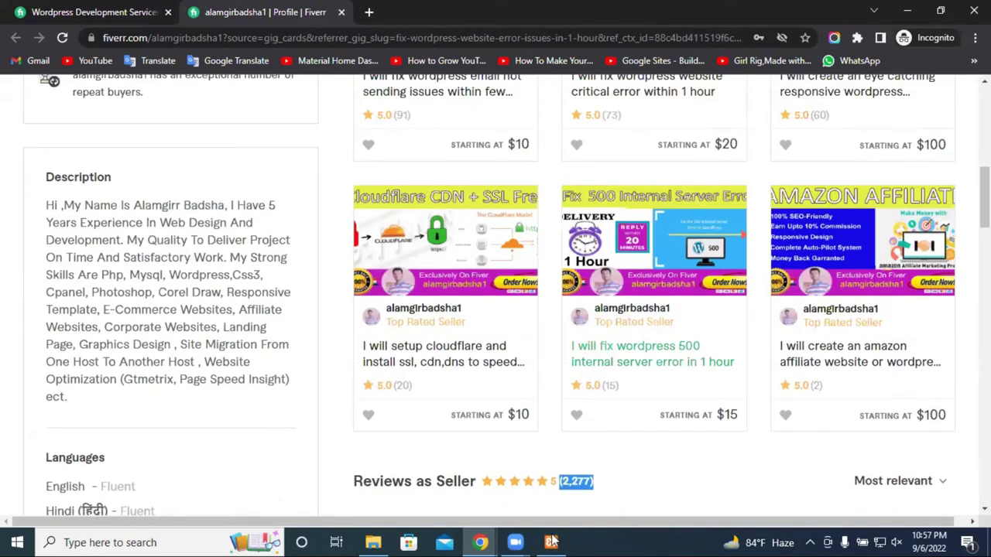
# Check the progress of the XAMPP installation and return to the seller's Fiverr profile.
pyautogui.click(552, 542)
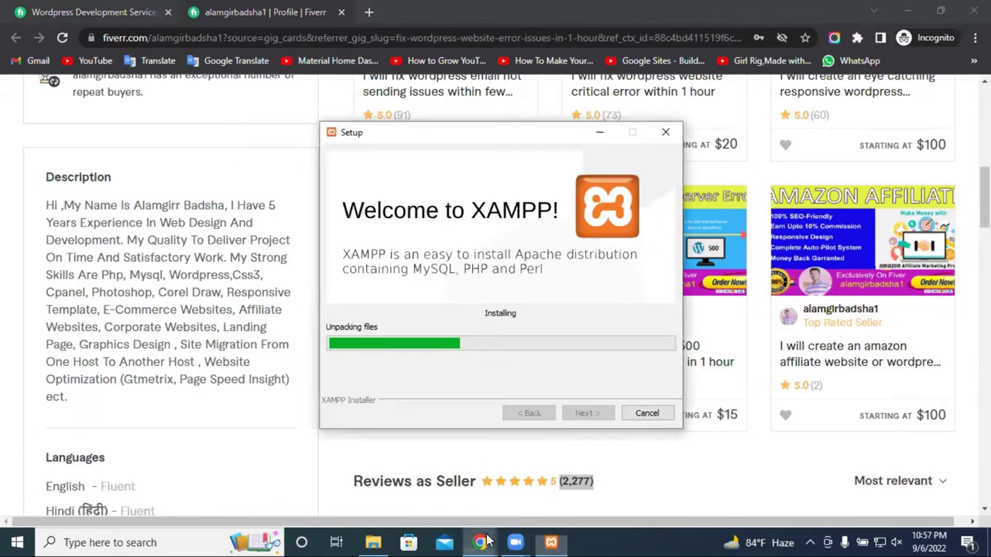
pyautogui.click(542, 503)
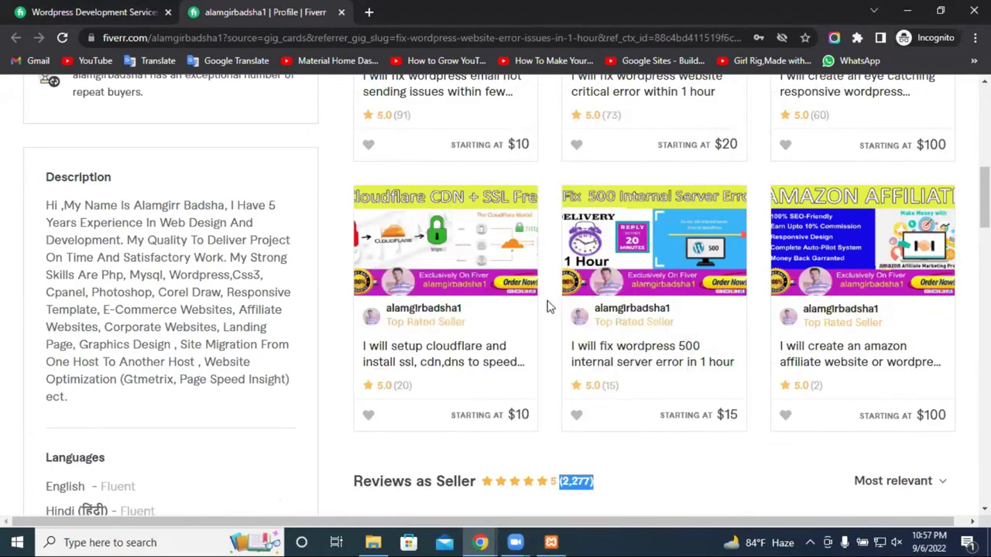
# Go back over the seller's gigs, from error fixing and malware removal to Cloudflare setup and Amazon affiliate websites, comparing starting prices.
pyautogui.scroll(8, 547, 307)
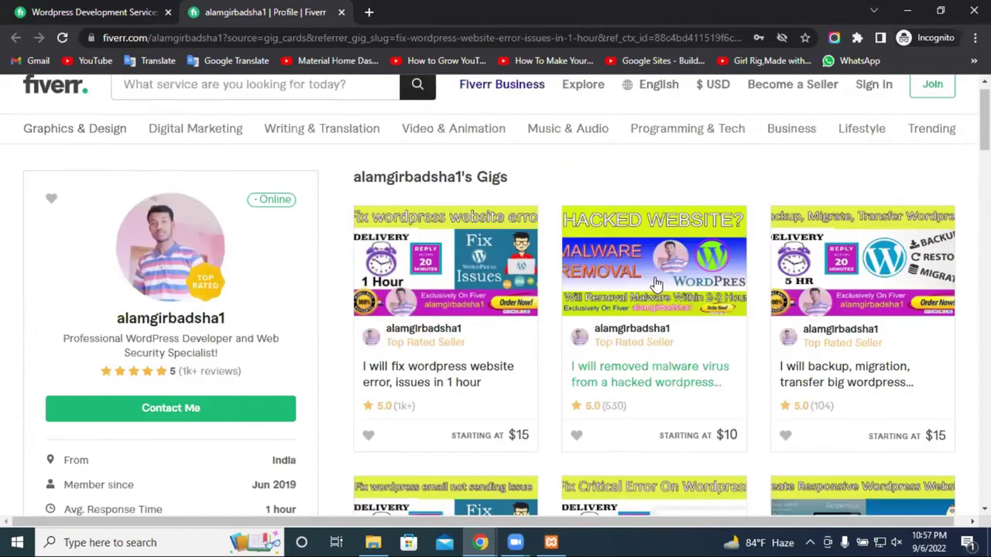
pyautogui.scroll(1, 654, 285)
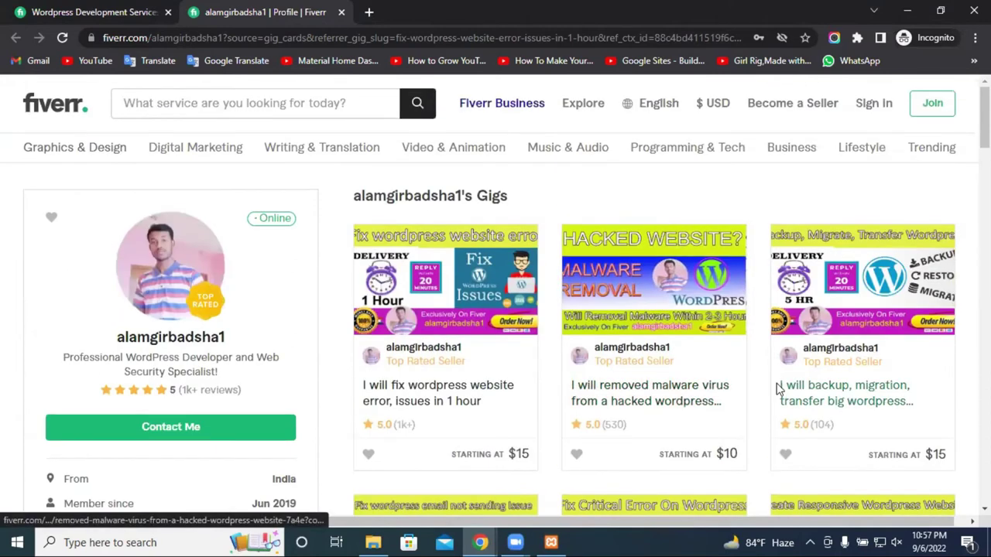
pyautogui.scroll(-8, 944, 369)
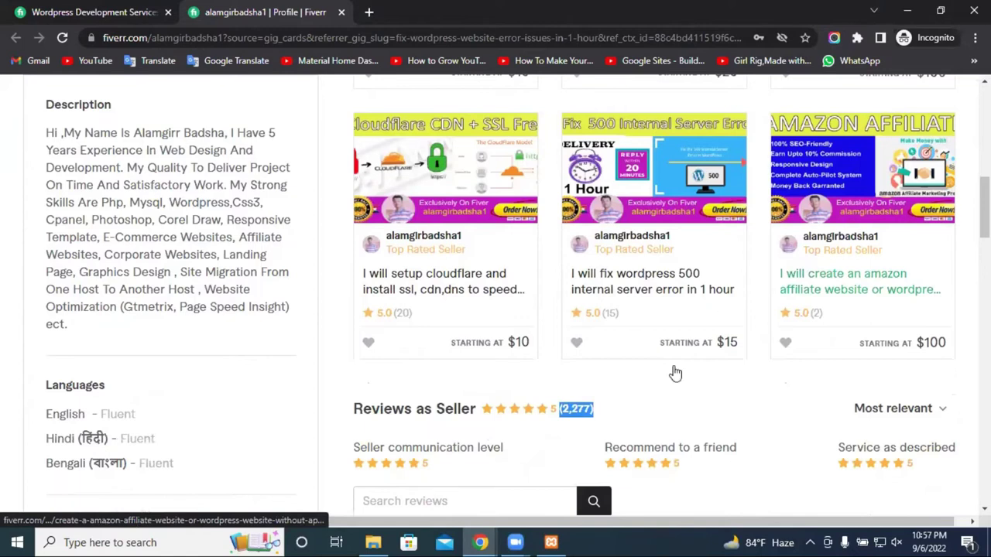
pyautogui.scroll(-1, 457, 409)
pyautogui.scroll(2, 465, 387)
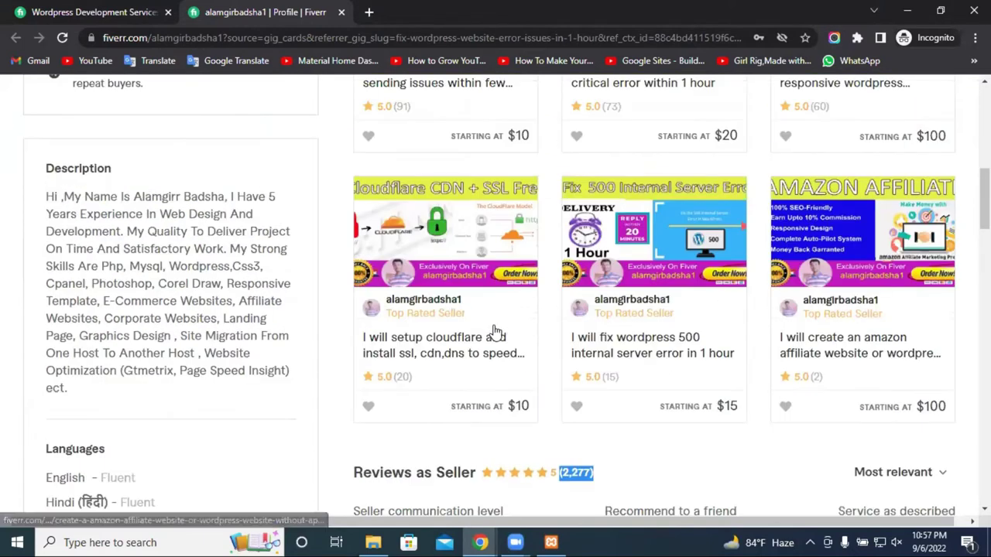
pyautogui.scroll(1, 495, 331)
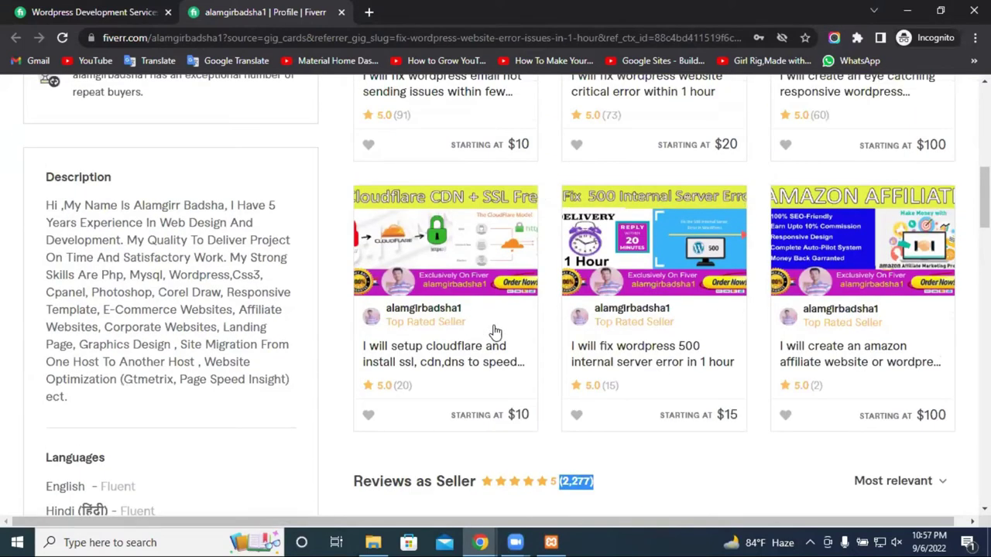
pyautogui.scroll(1, 495, 331)
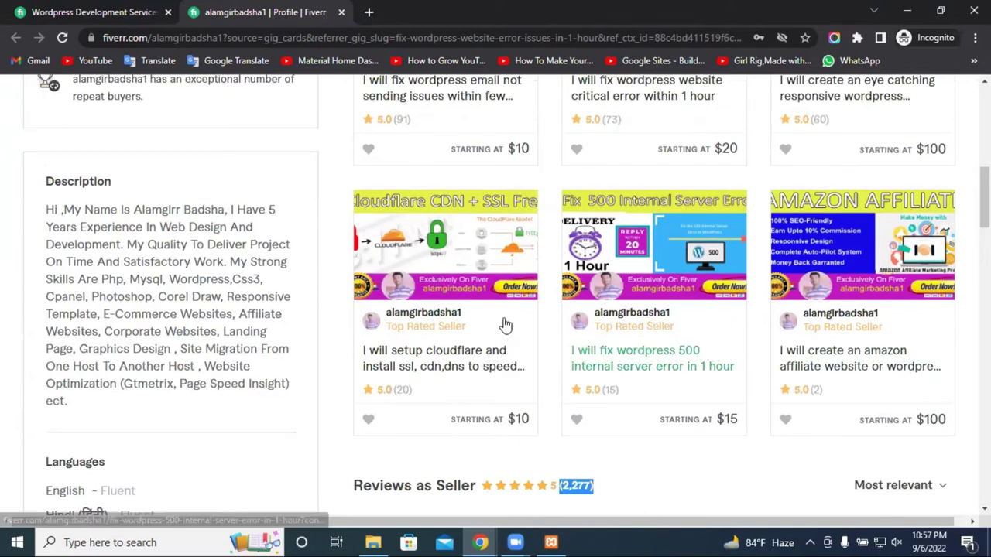
pyautogui.scroll(2, 502, 329)
pyautogui.scroll(-1, 509, 373)
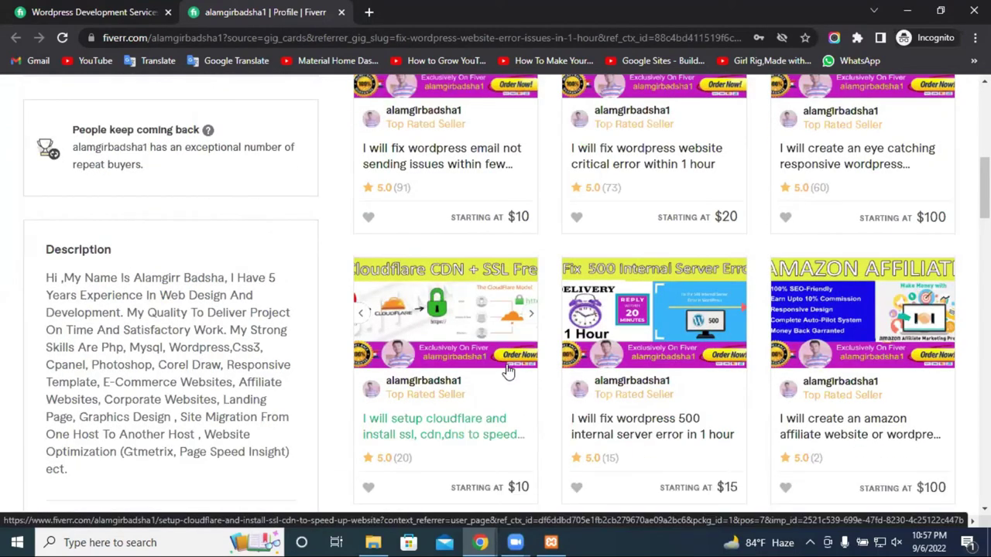
pyautogui.scroll(3, 193, 170)
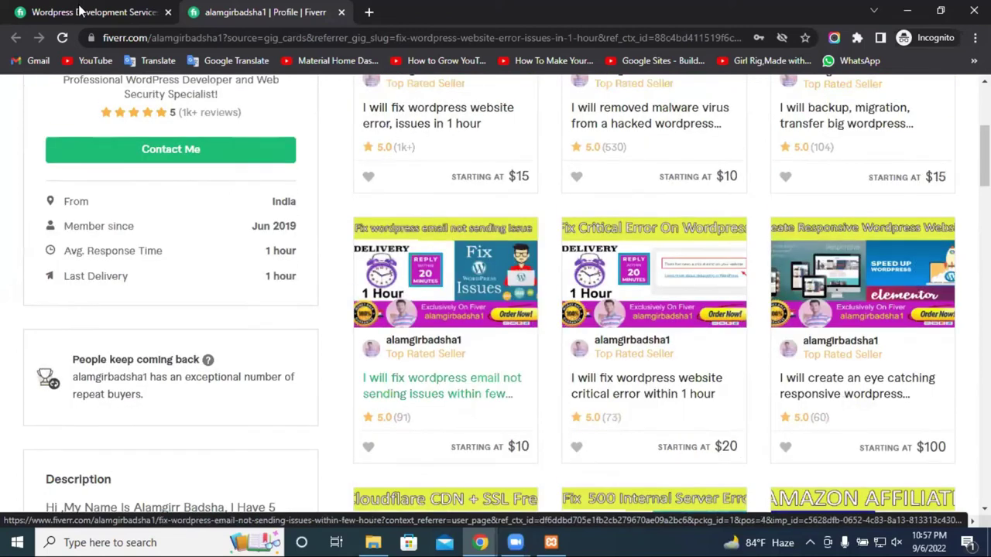
pyautogui.scroll(2, 232, 193)
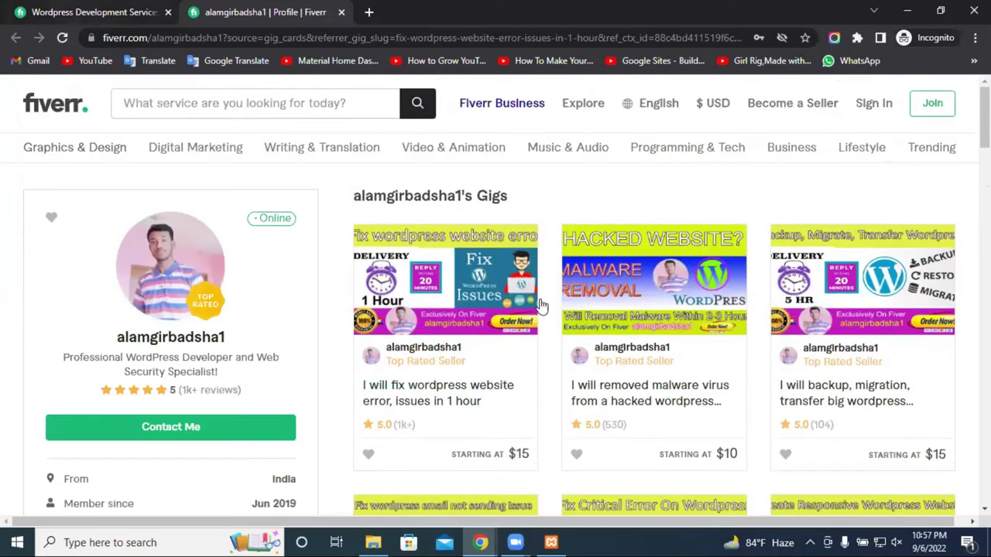
pyautogui.scroll(-3, 852, 337)
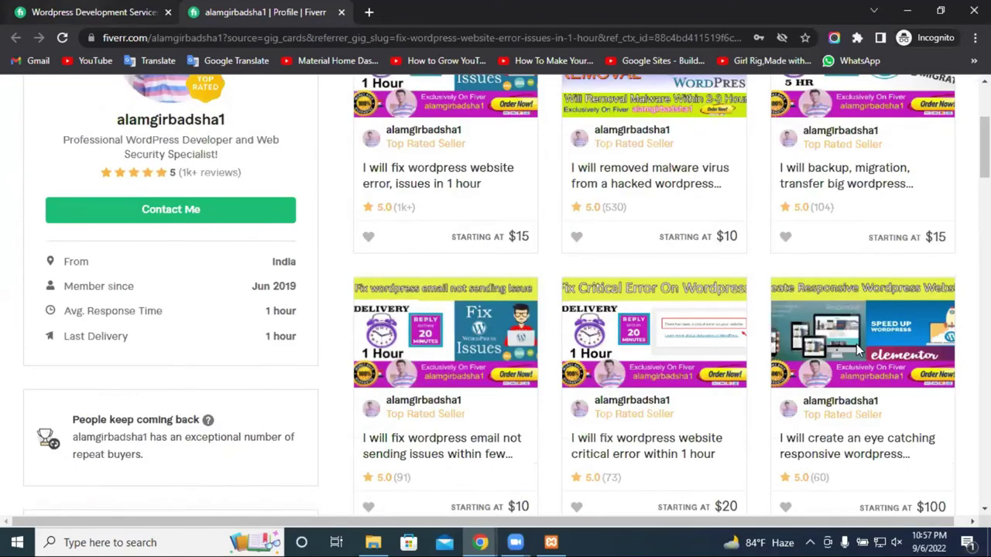
# Return to the WordPress services listing and look through its remaining gigs down to the page's end.
pyautogui.hotkey('ctrl', 'shift', 'Tab')
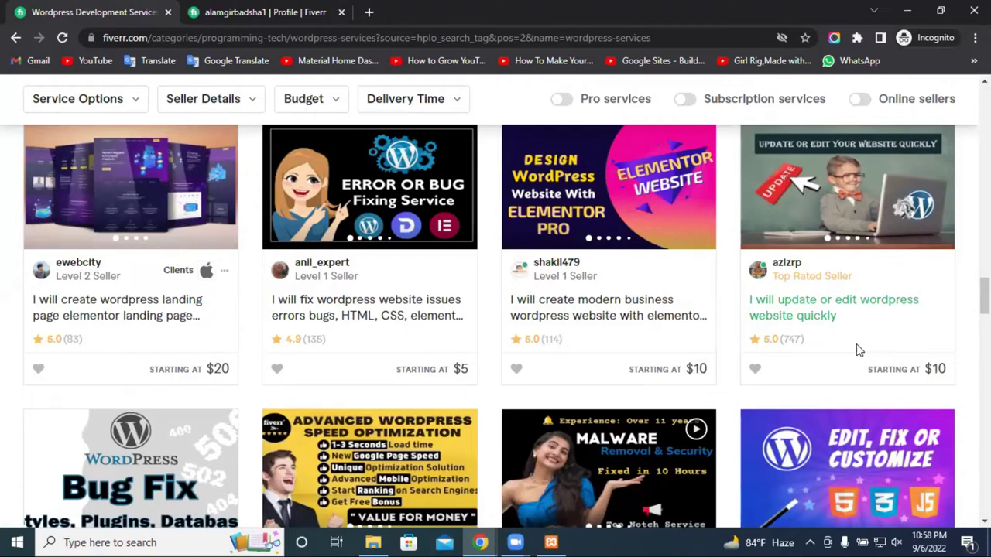
pyautogui.scroll(-2, 770, 333)
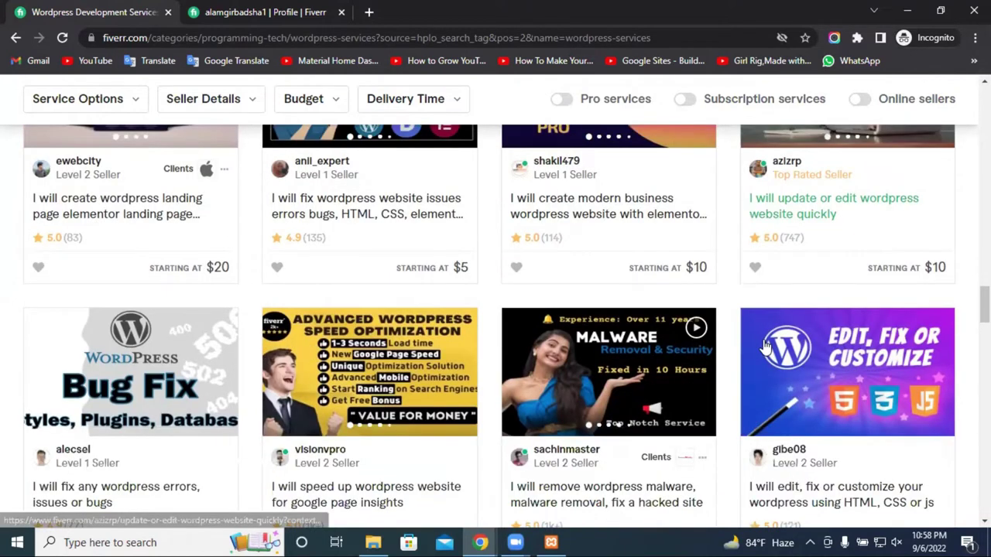
pyautogui.scroll(-3, 765, 347)
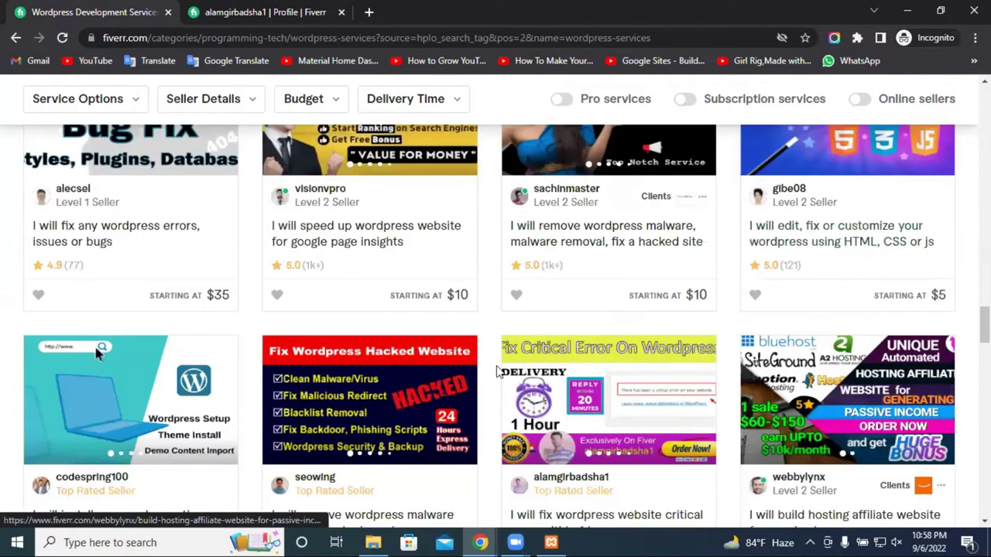
pyautogui.scroll(-4, 542, 348)
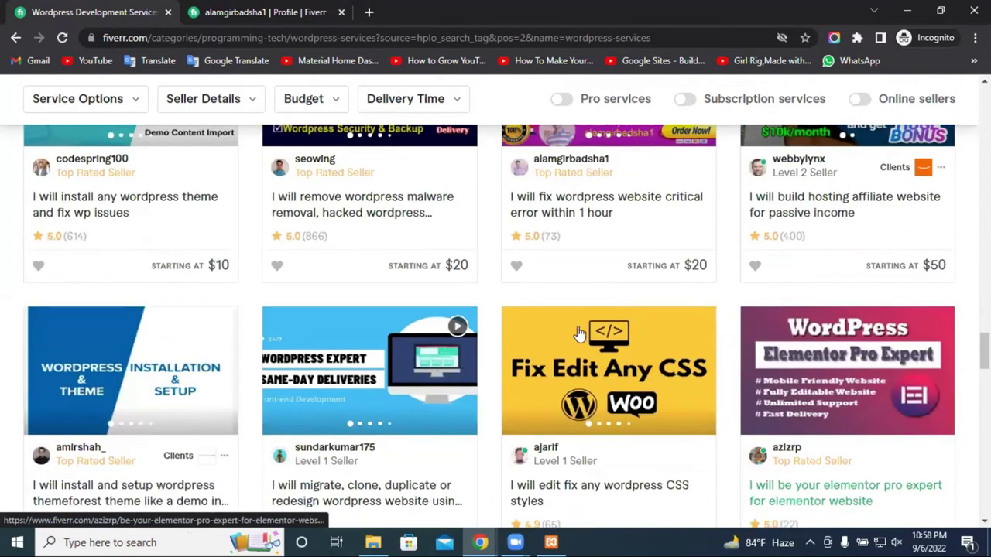
pyautogui.scroll(-3, 579, 333)
pyautogui.scroll(-3, 577, 333)
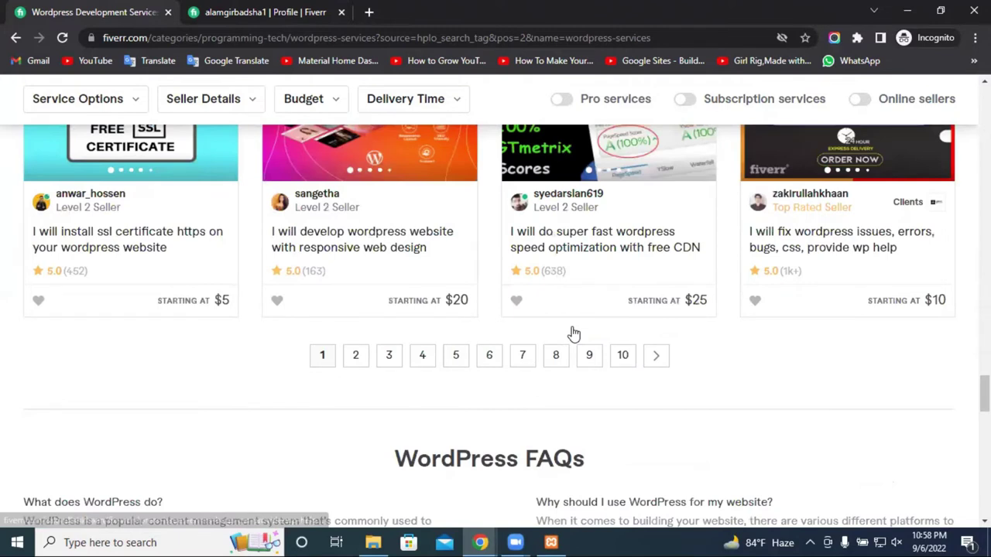
pyautogui.scroll(20, 572, 333)
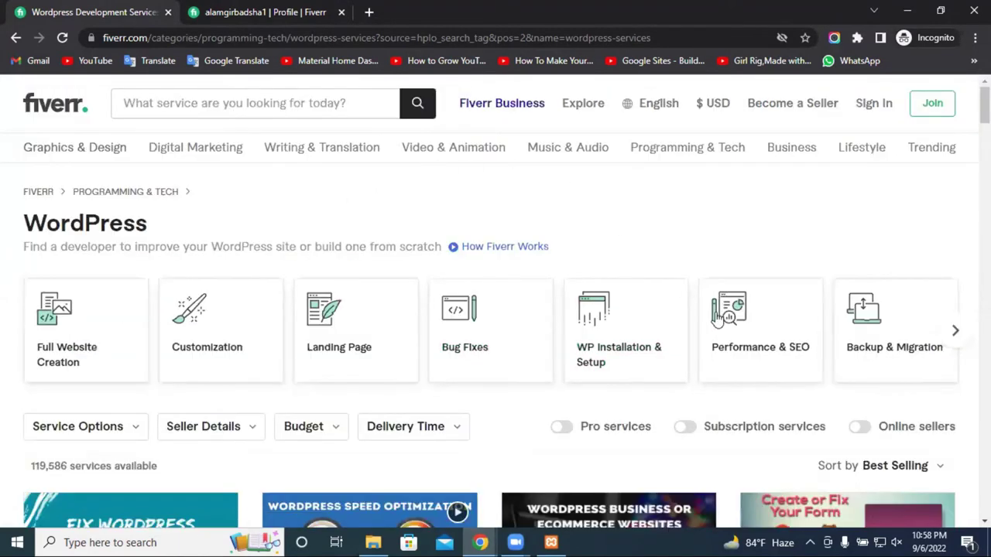
# Search Fiverr for "wordpress blog website" using the matching search suggestion.
pyautogui.click(215, 105)
pyautogui.write('w')
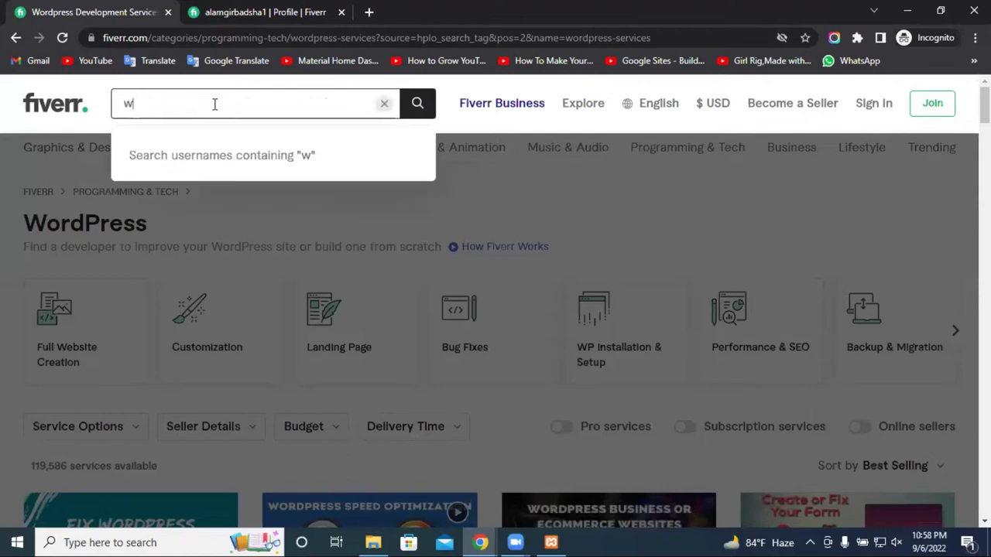
pyautogui.write('ord')
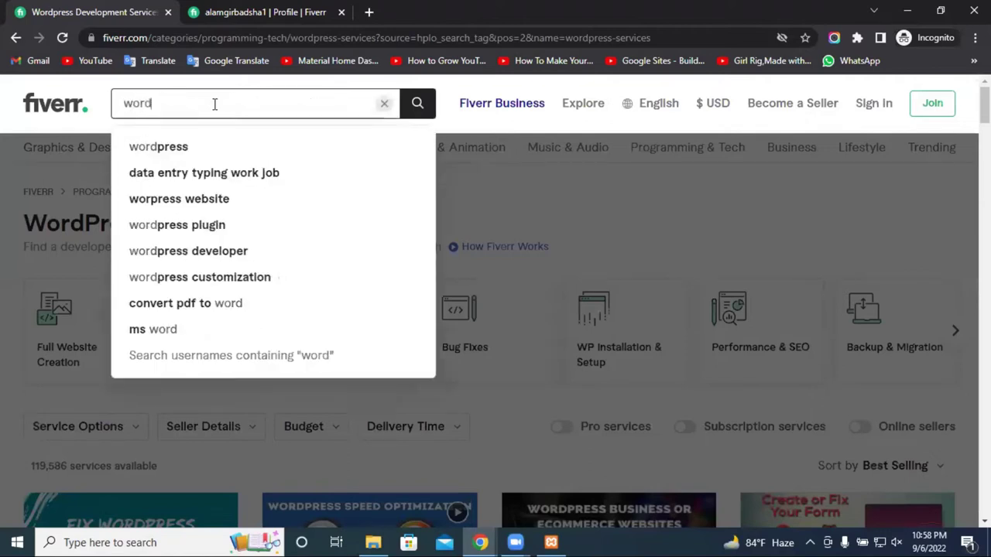
pyautogui.write('press ')
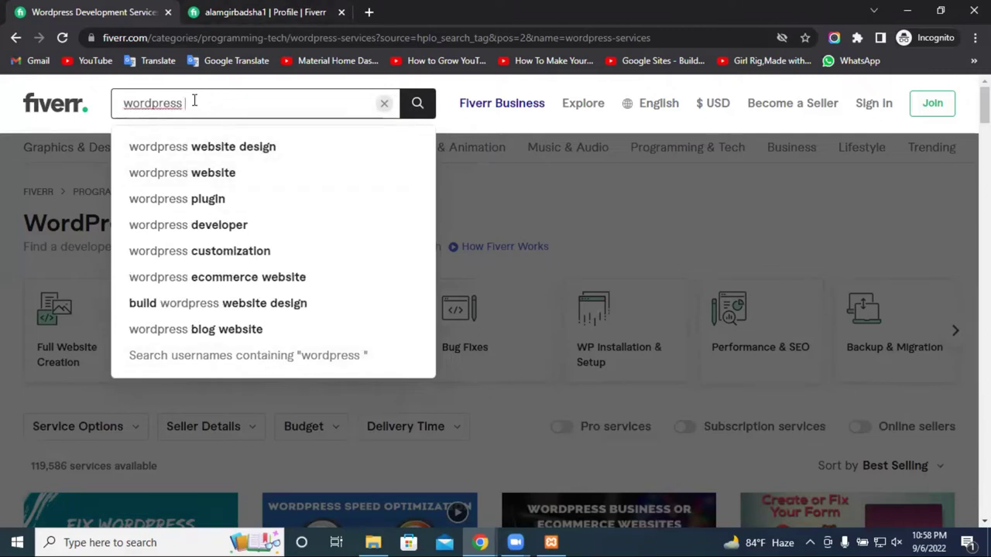
pyautogui.write('blo')
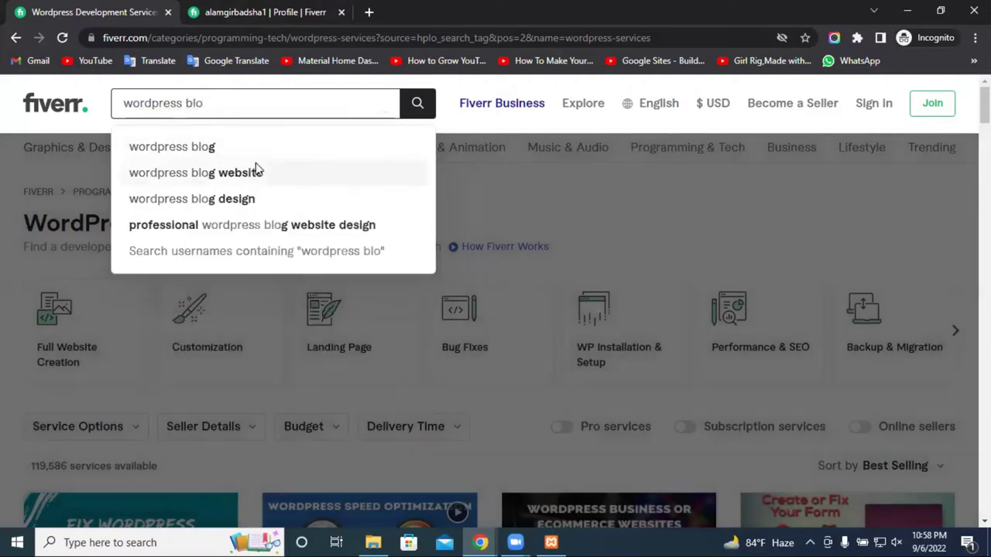
pyautogui.click(256, 171)
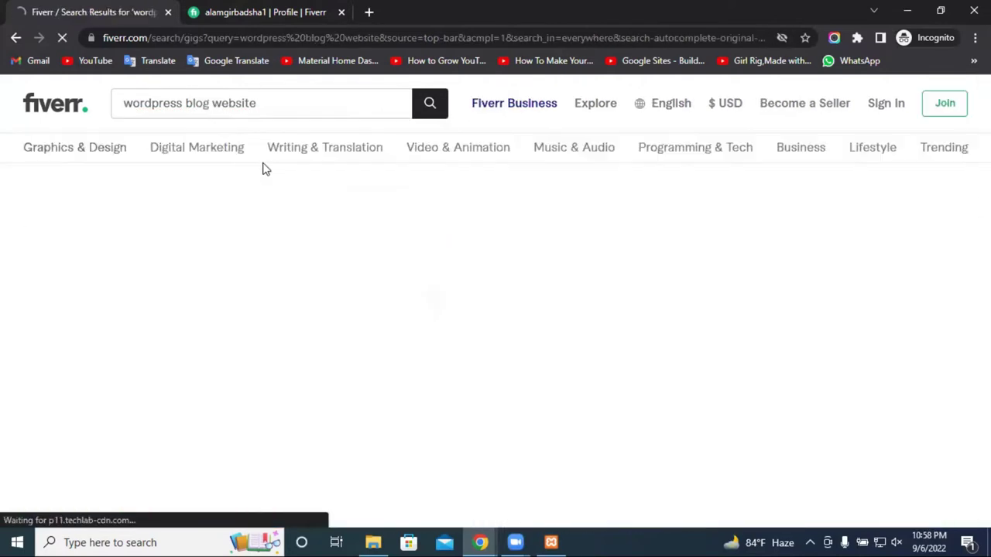
# Limit the blog website results to online sellers and look through the matching gigs.
pyautogui.scroll(-3, 488, 260)
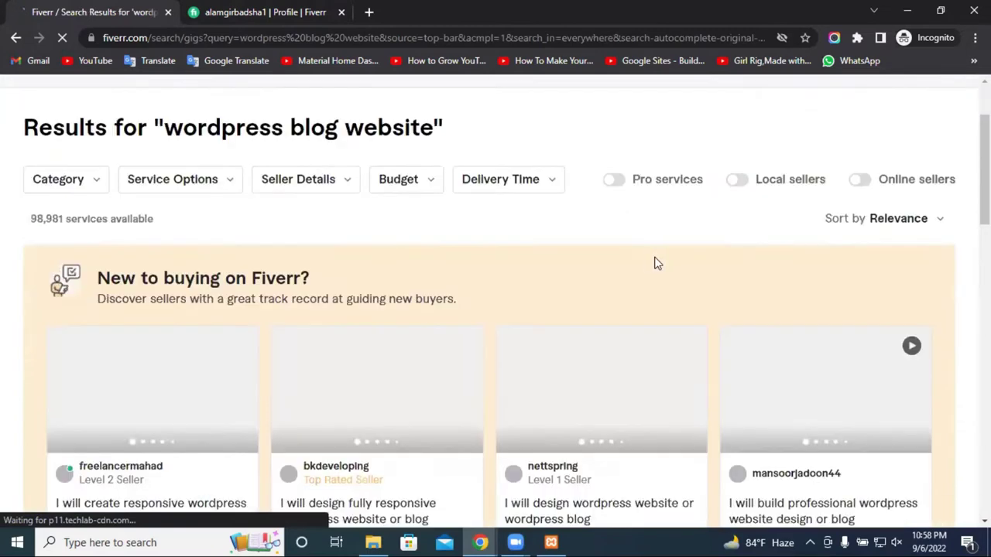
pyautogui.click(859, 155)
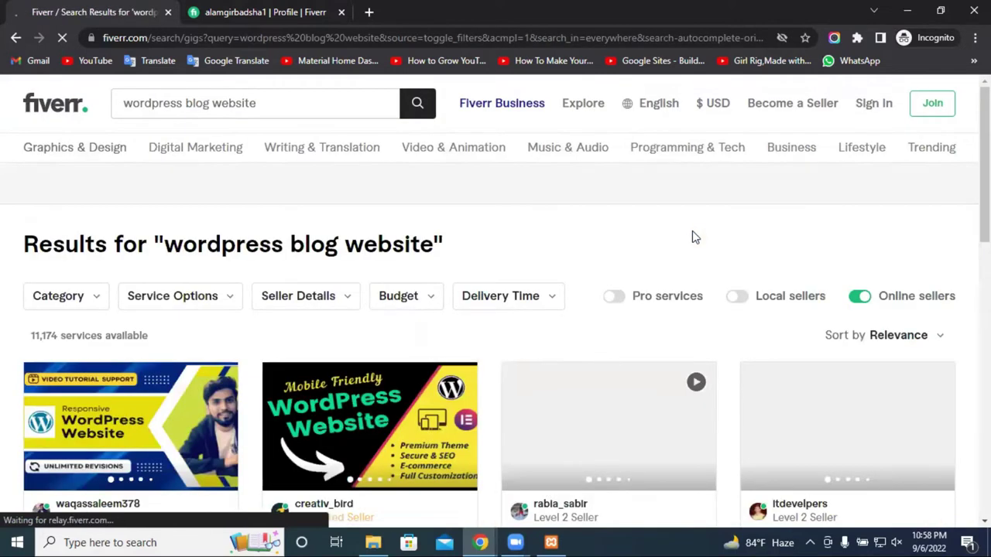
pyautogui.scroll(-2, 692, 237)
pyautogui.scroll(-2, 693, 237)
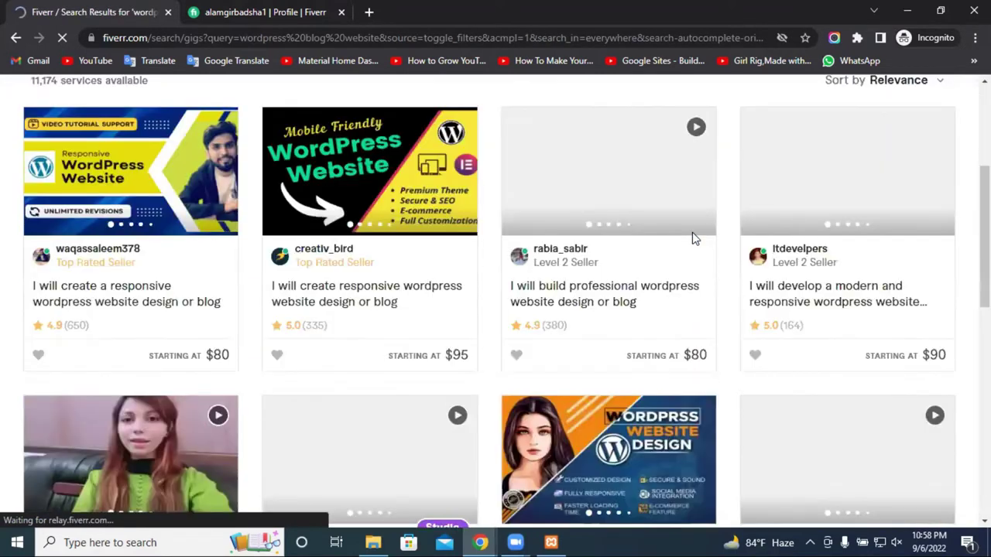
# Open the $80 responsive WordPress business or blog website gig in a new tab and view its Standard and Premium packages.
pyautogui.scroll(3, 116, 262)
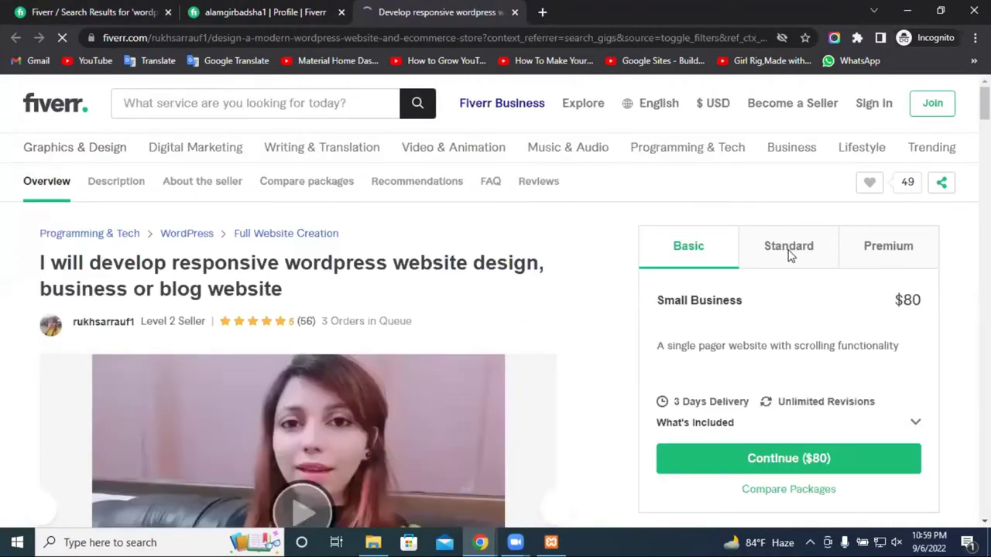
pyautogui.click(790, 256)
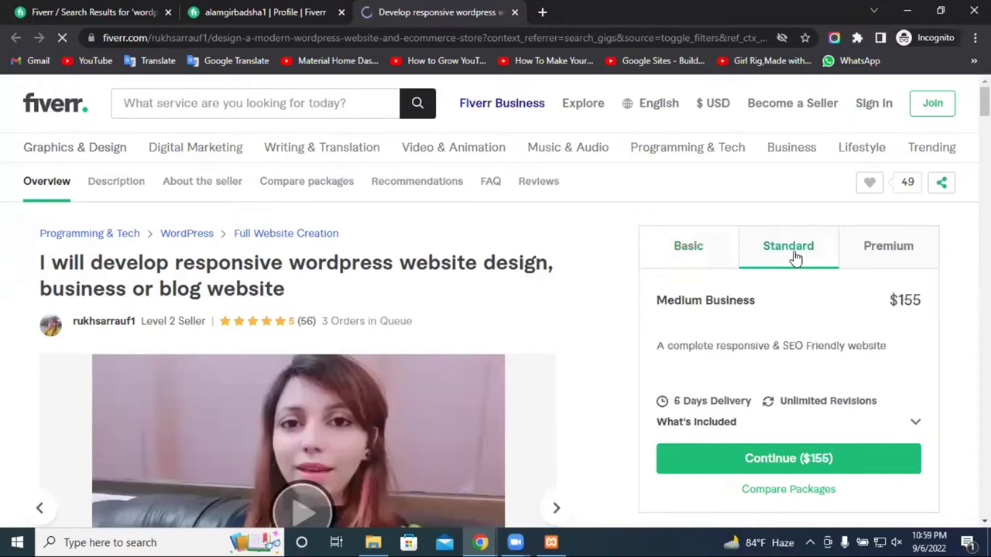
pyautogui.click(874, 255)
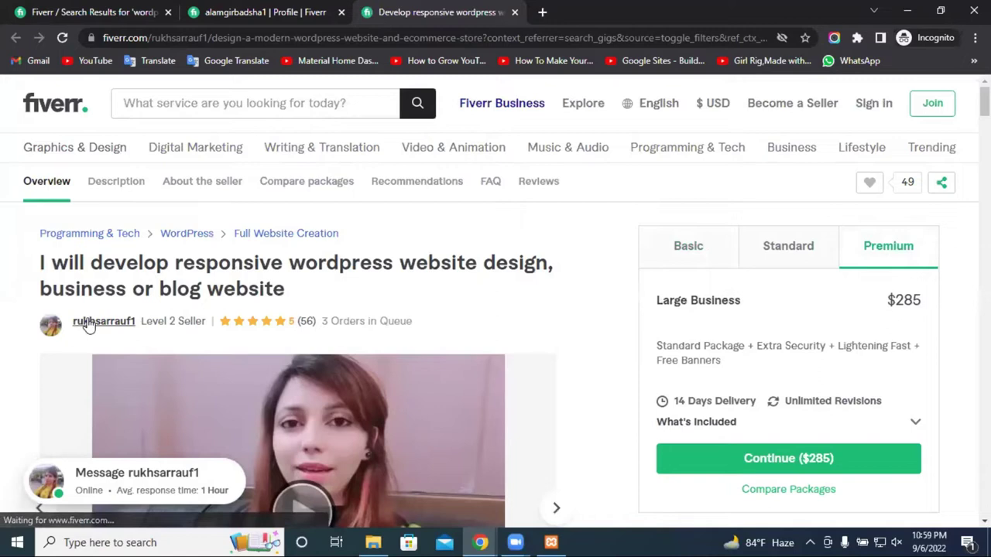
# Examine the gig's About The Seller section, including the seller's country, membership date and experience.
pyautogui.scroll(-5, 378, 324)
pyautogui.scroll(-5, 376, 324)
pyautogui.moveTo(350, 332); pyautogui.dragTo(332, 333)
pyautogui.click(354, 336)
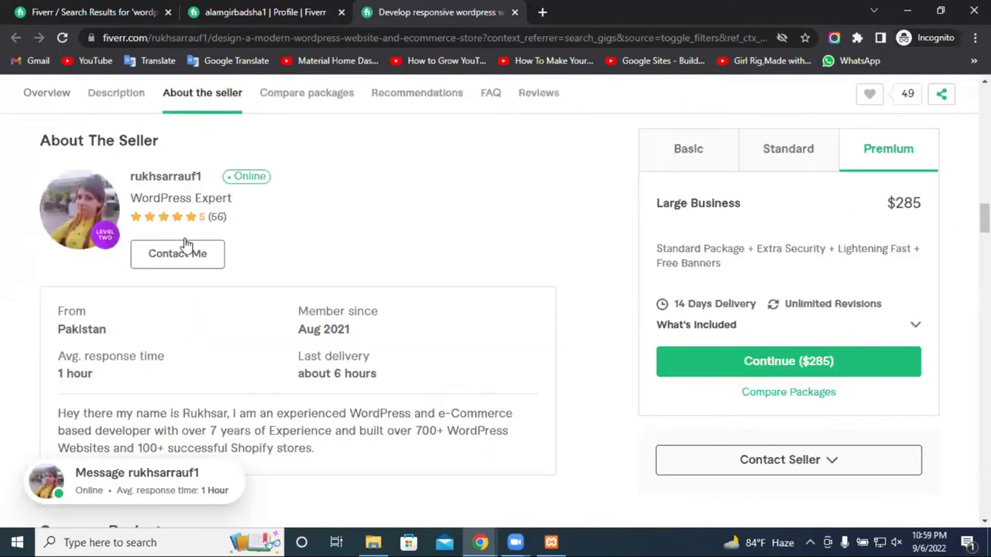
# Open the profile of the seller behind the $80 gig and look through the reviews, skill tests and linked accounts.
pyautogui.click(161, 184)
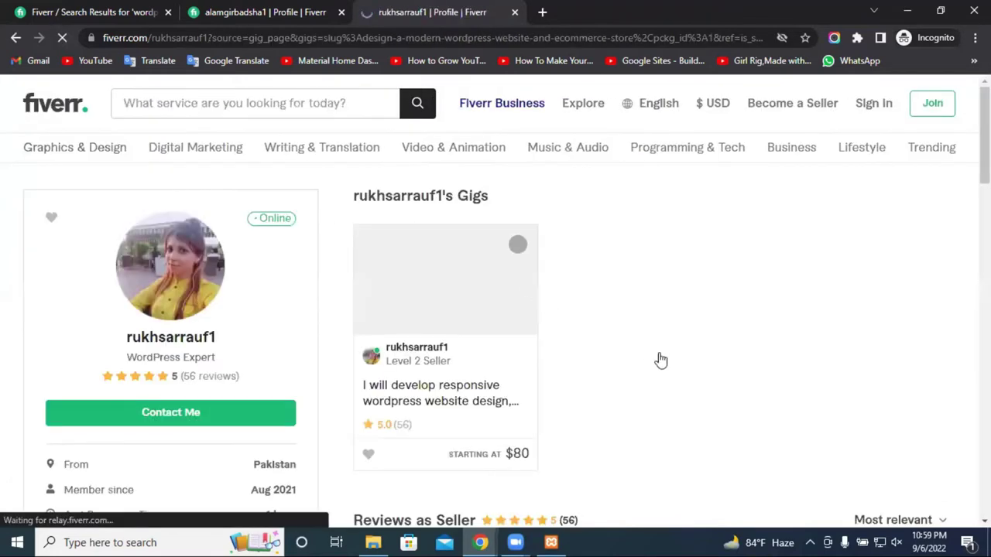
pyautogui.scroll(-5, 496, 378)
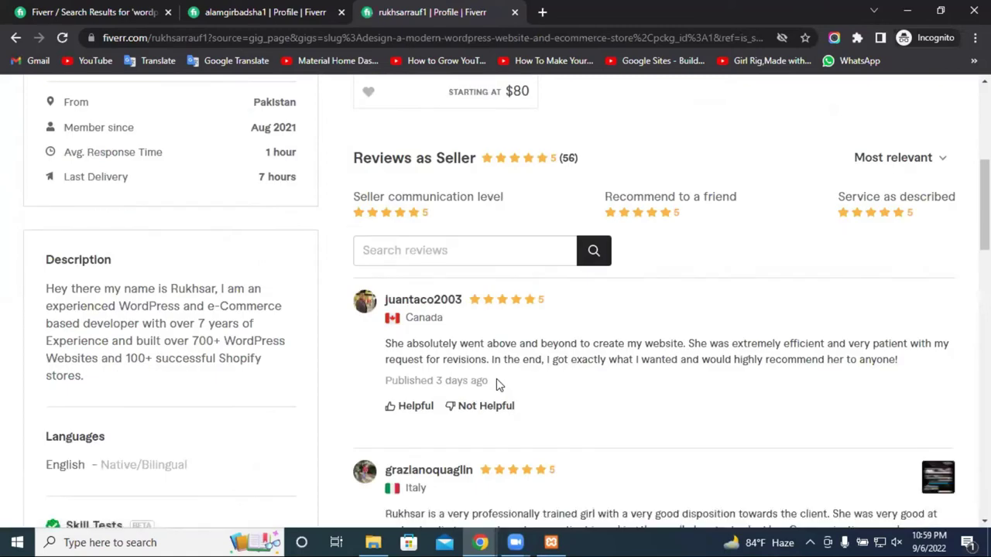
pyautogui.scroll(-1, 496, 378)
pyautogui.scroll(-3, 364, 83)
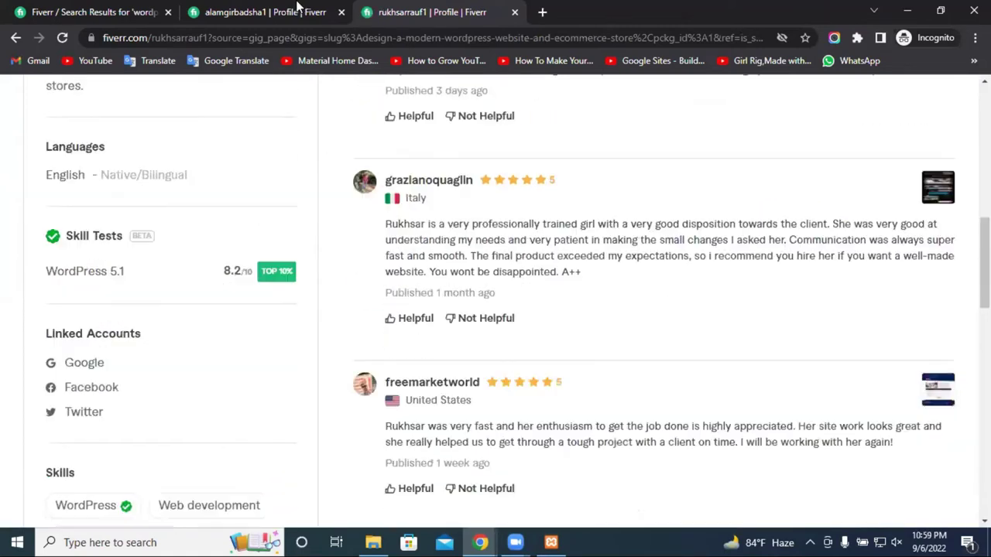
pyautogui.scroll(8, 297, 9)
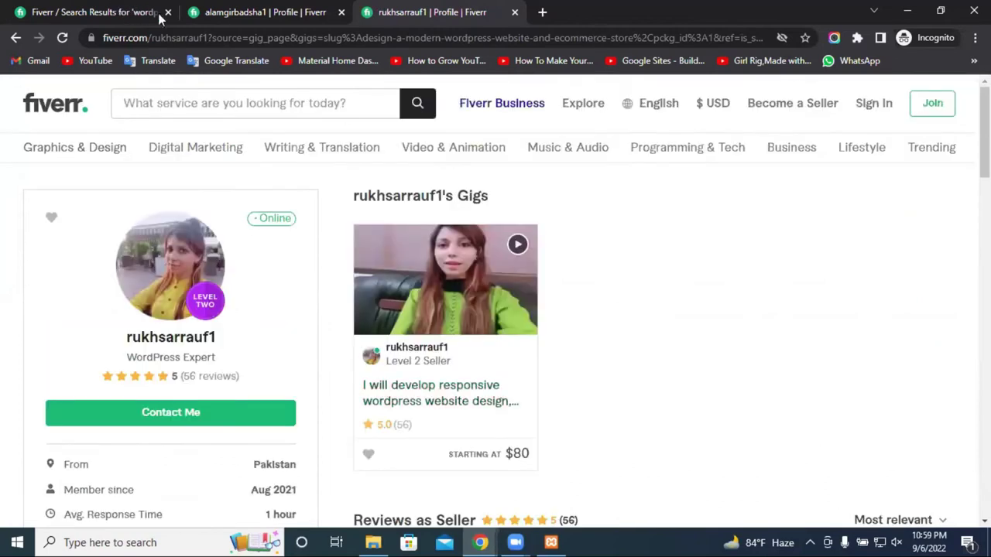
# Return to the "wordpress blog website" search results and look through more gigs from online sellers.
pyautogui.hotkey('ctrl', 'shift', 'Tab')
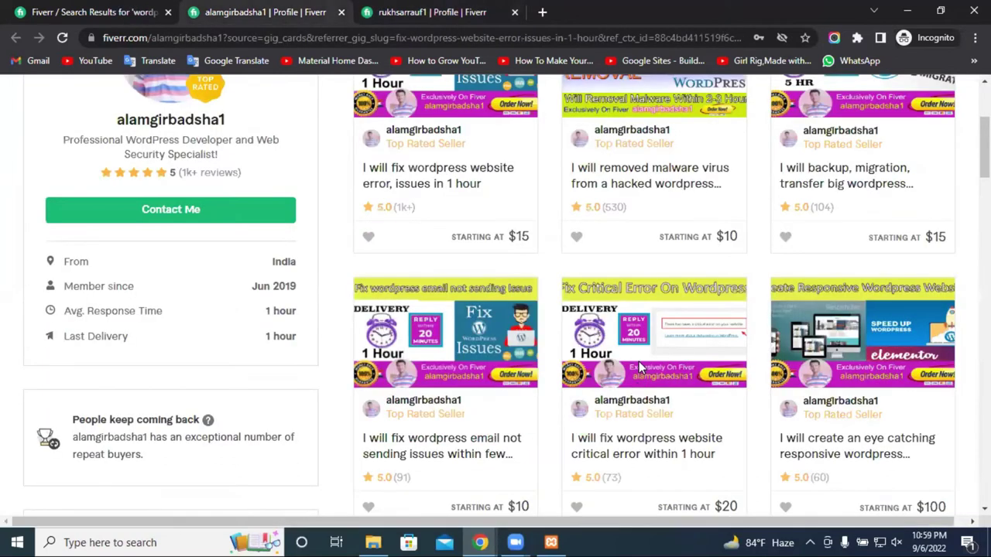
pyautogui.hotkey('ctrl', 'shift', 'Tab')
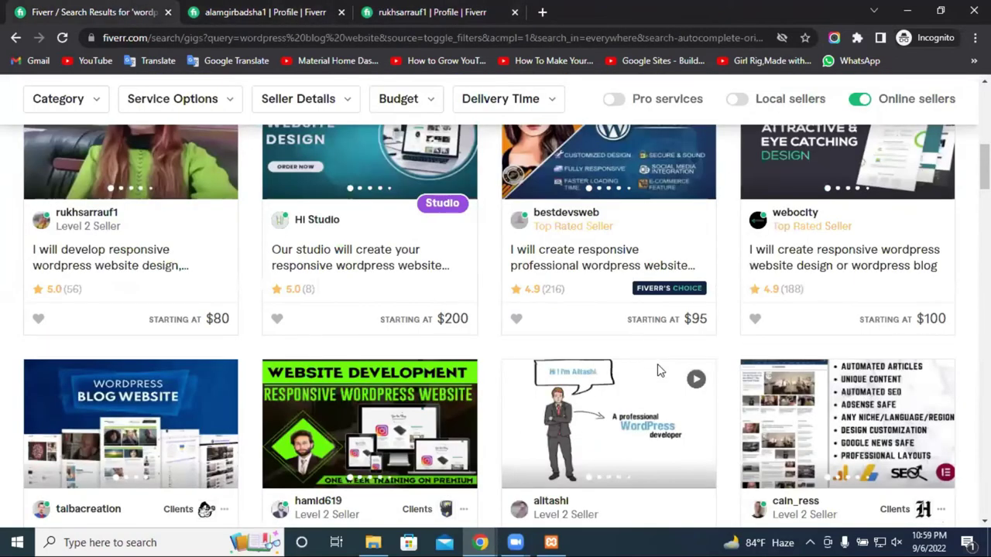
pyautogui.scroll(-4, 772, 347)
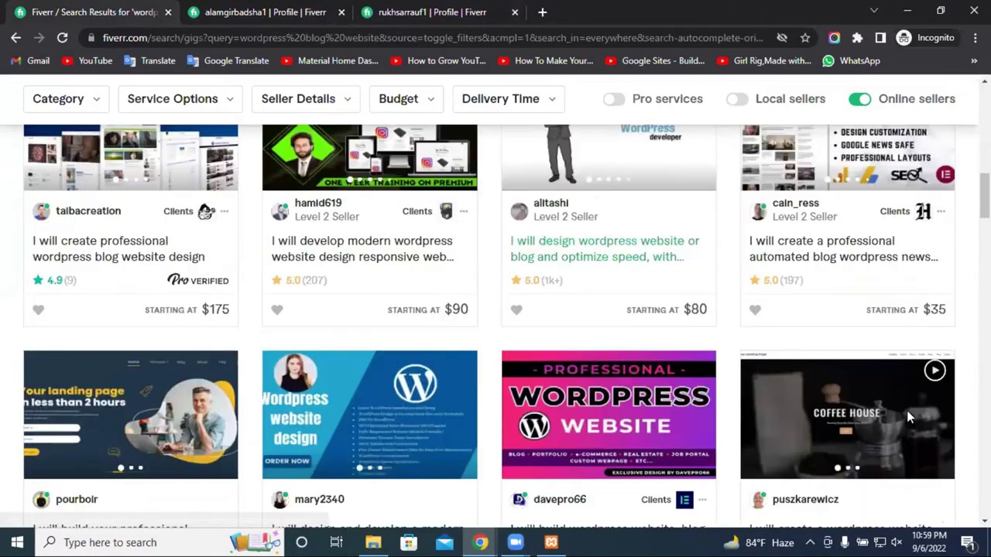
pyautogui.scroll(-4, 907, 410)
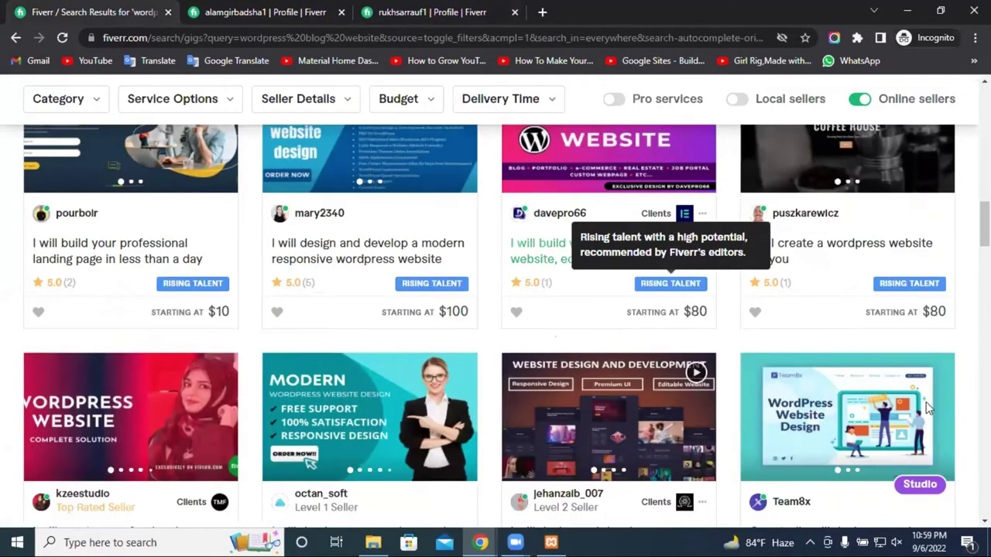
pyautogui.scroll(-2, 929, 409)
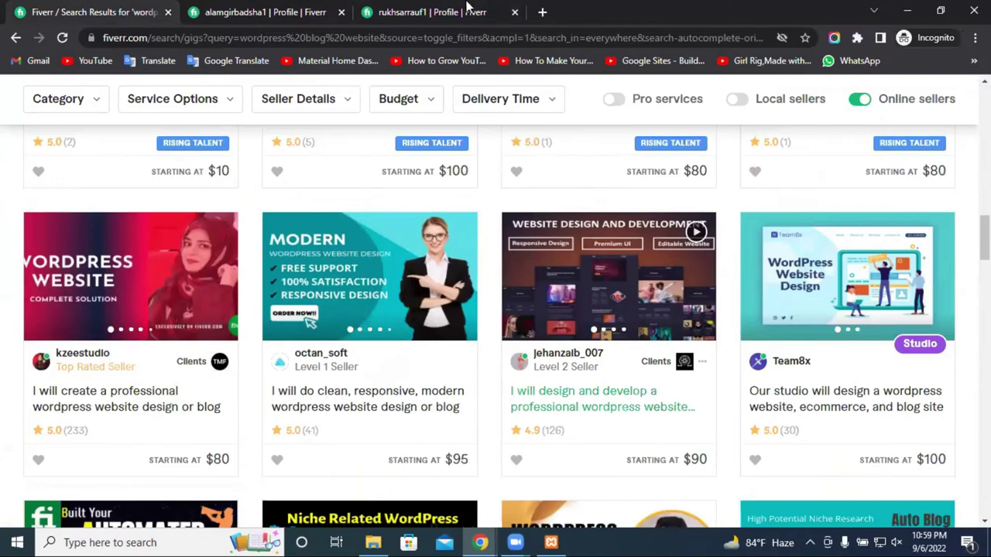
pyautogui.scroll(-4, 544, 271)
# Open the $100 gig for any WordPress website design, blog or business website in a new tab and examine its About The Seller section.
pyautogui.click(544, 232)
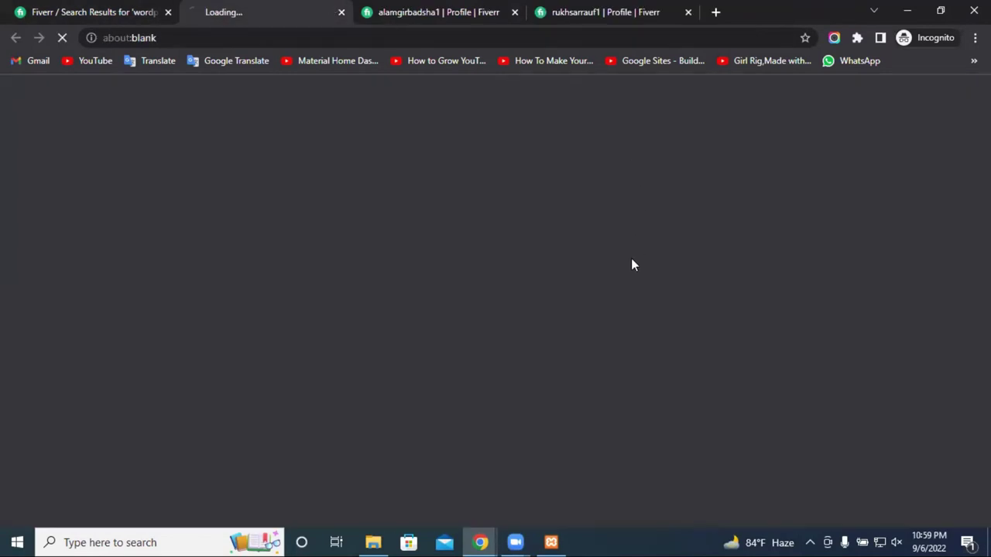
pyautogui.hotkey('ctrl', 'Tab')
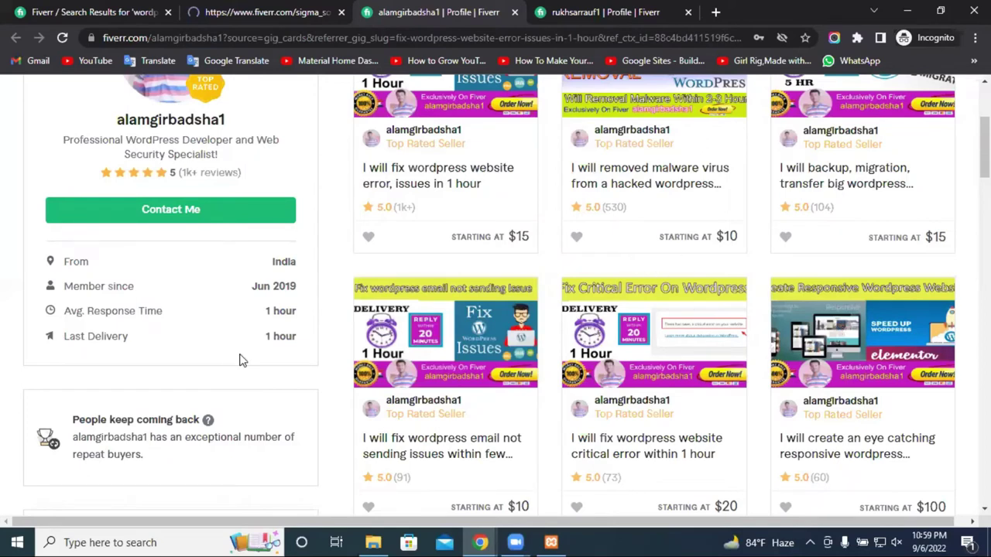
pyautogui.hotkey('ctrl', 'shift', 'Tab')
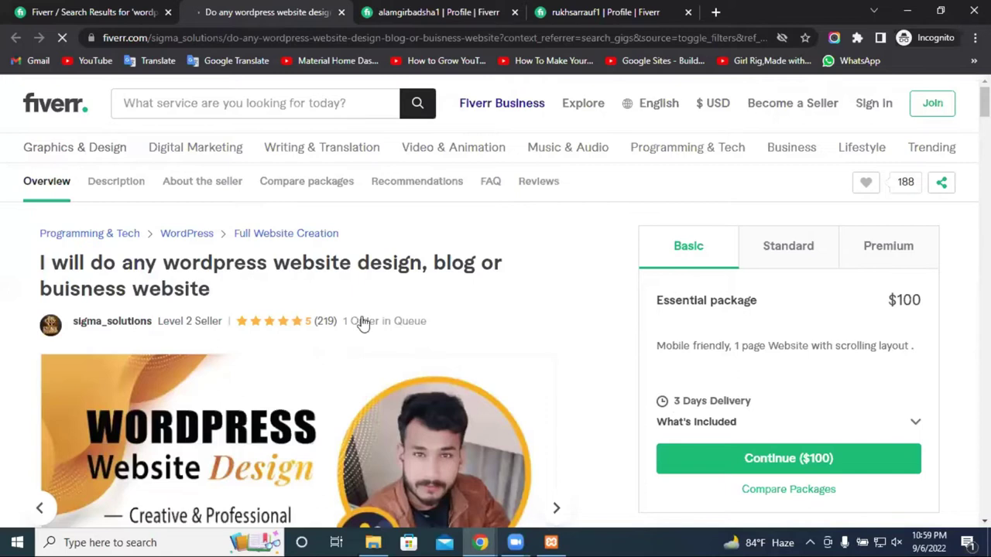
pyautogui.scroll(-10, 460, 319)
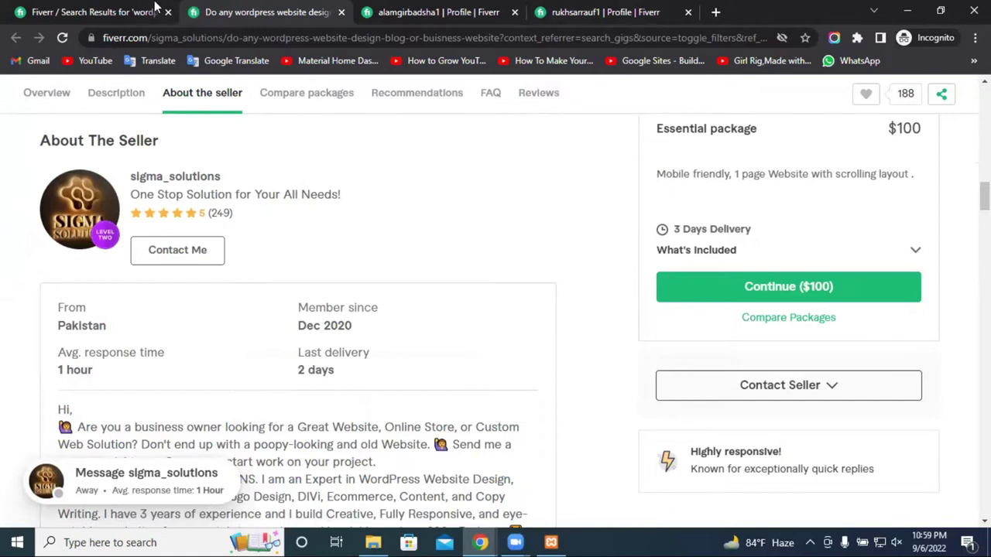
# Look back over the two open seller profiles, the $100 gig page and the blog website search results.
pyautogui.click(611, 11)
pyautogui.hotkey('ctrl', 'shift', 'Tab')
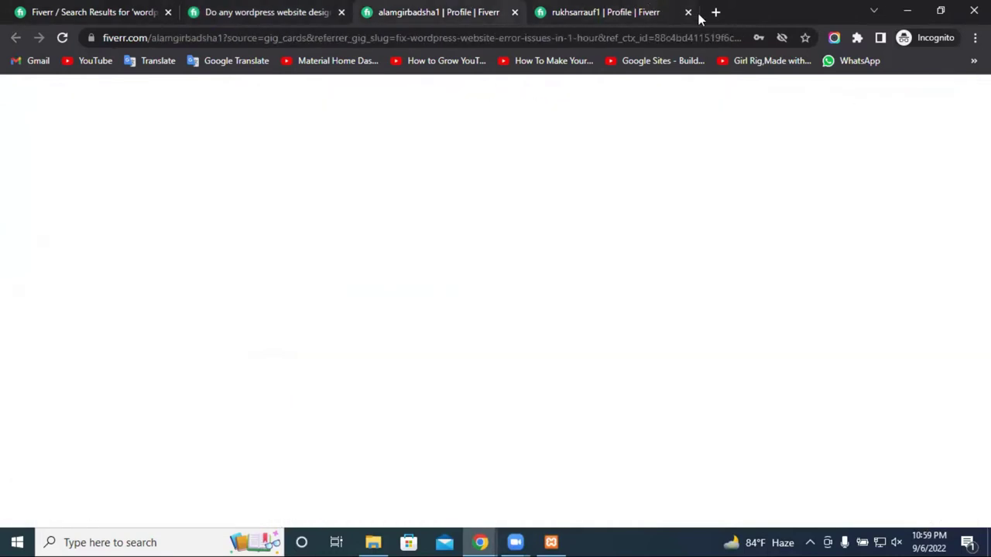
pyautogui.hotkey('ctrl', 'Tab')
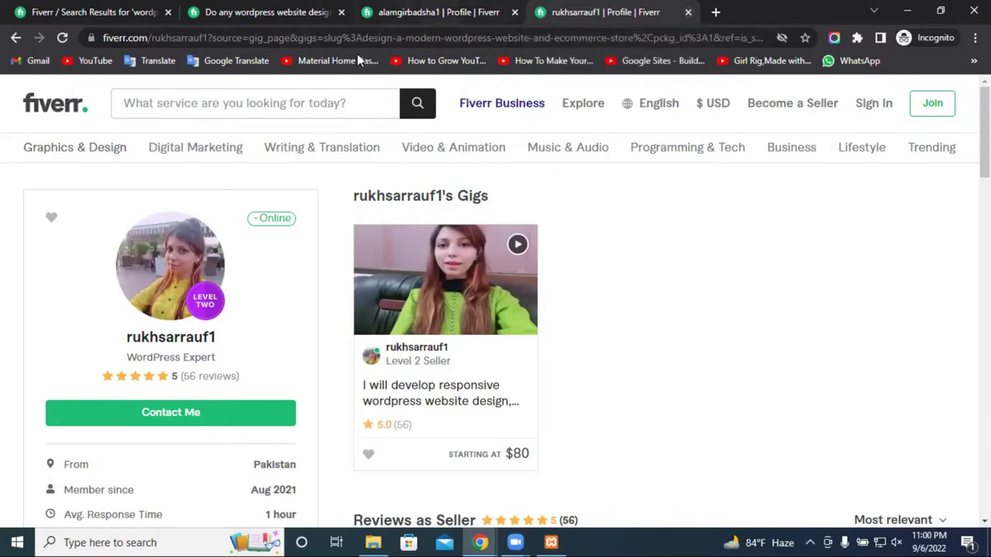
pyautogui.hotkey('ctrl', 'shift', 'Tab')
pyautogui.scroll(1, 411, 421)
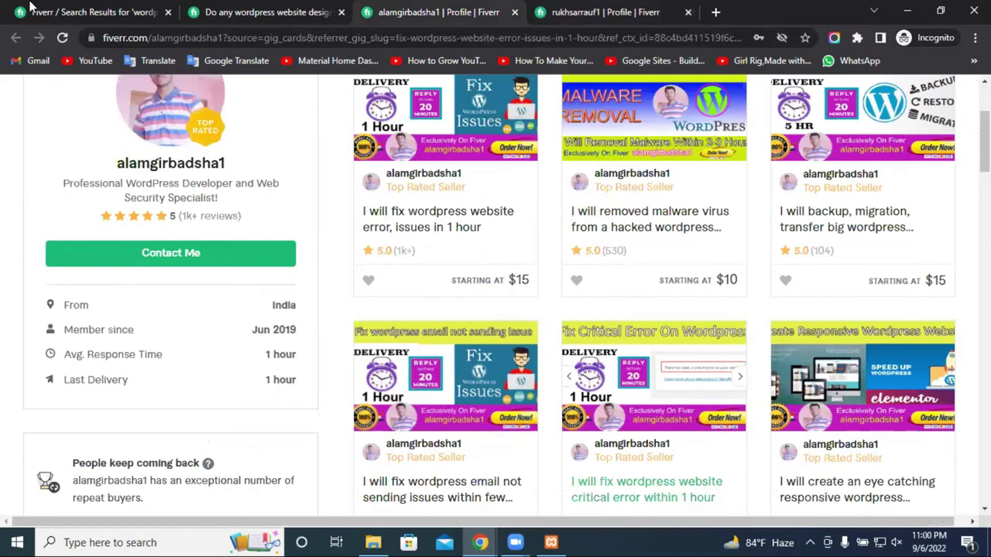
pyautogui.hotkey('ctrl', 'shift', 'Tab')
pyautogui.scroll(4, 612, 194)
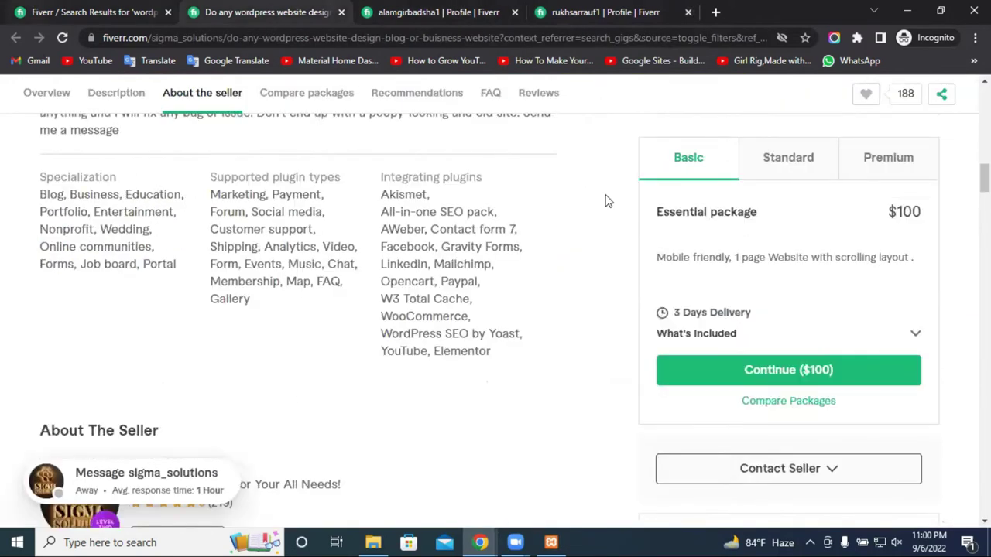
pyautogui.hotkey('ctrl', 'shift', 'Tab')
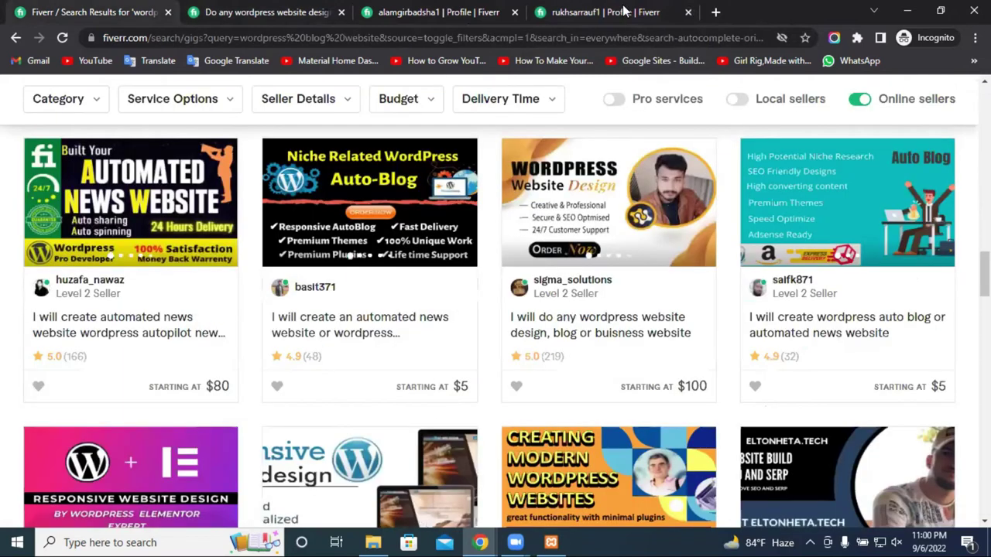
pyautogui.hotkey('ctrl', 'Tab')
pyautogui.hotkey('ctrl', 'Tab')
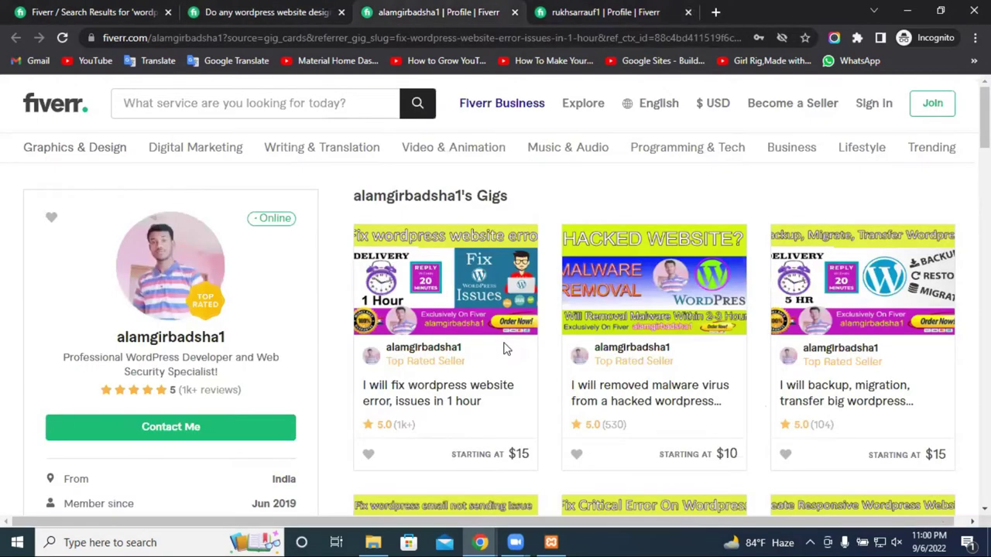
pyautogui.hotkey('ctrl', 'Tab')
pyautogui.hotkey('ctrl', 'shift', 'Tab')
pyautogui.hotkey('ctrl', 'shift', 'Tab')
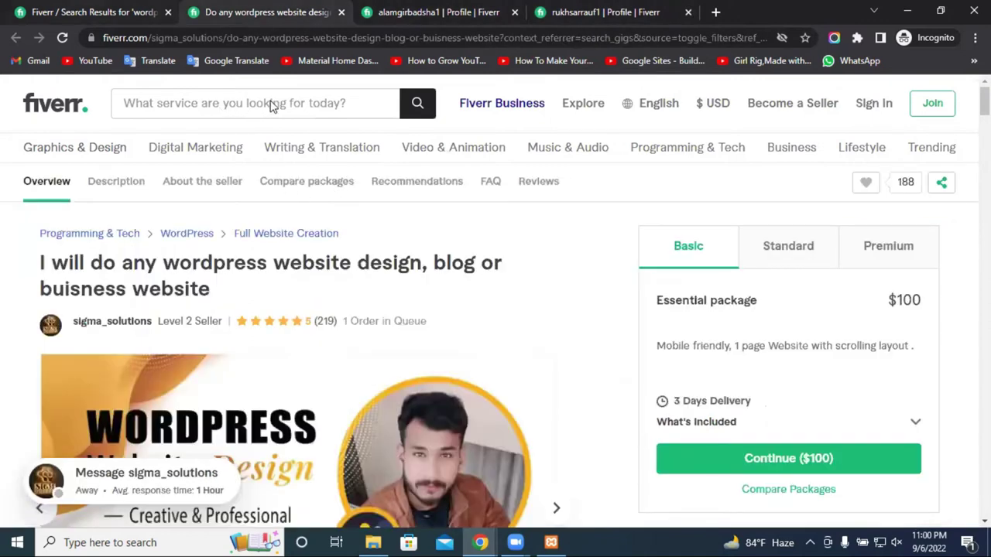
pyautogui.hotkey('ctrl', 'shift', 'Tab')
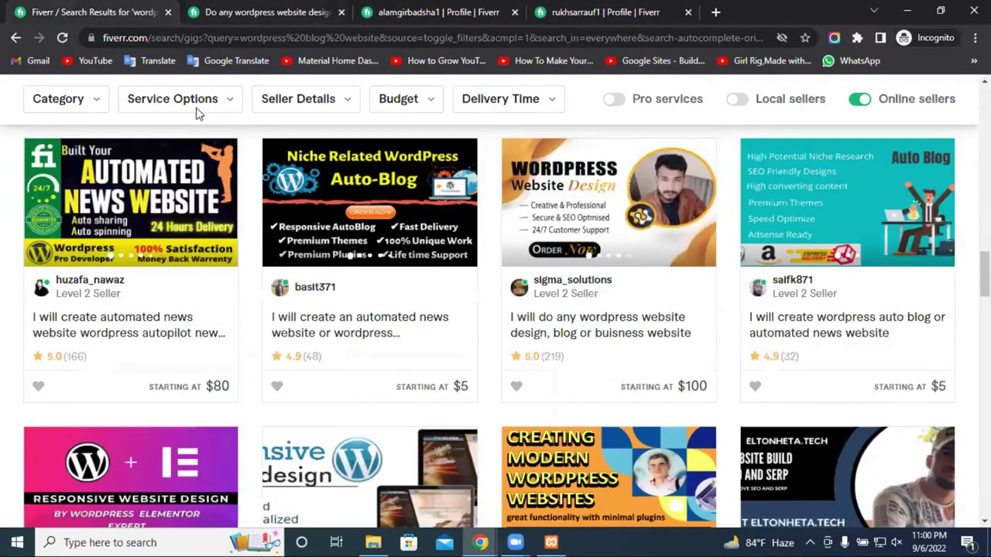
# Search Fiverr for "wordpress install" using the matching search suggestion.
pyautogui.scroll(5, 185, 112)
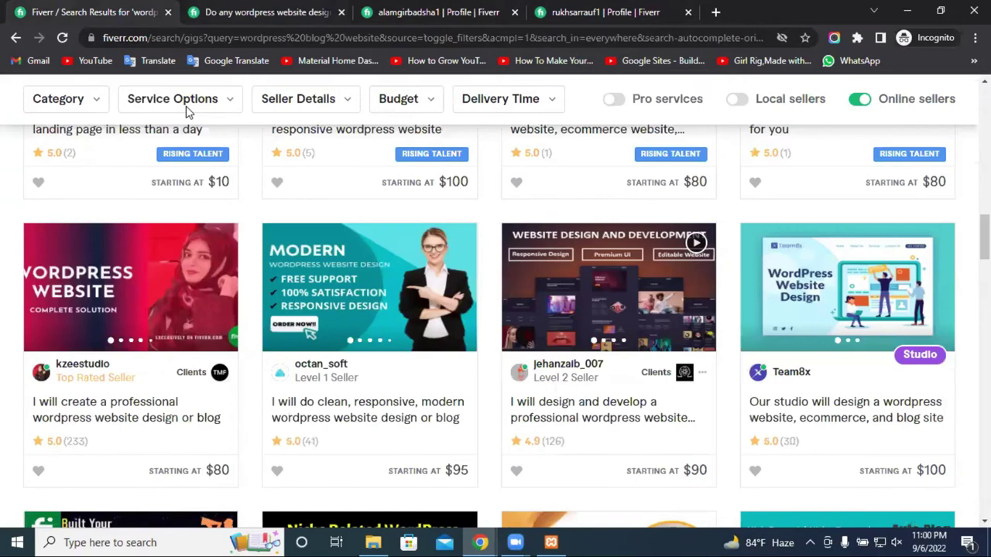
pyautogui.scroll(5, 186, 112)
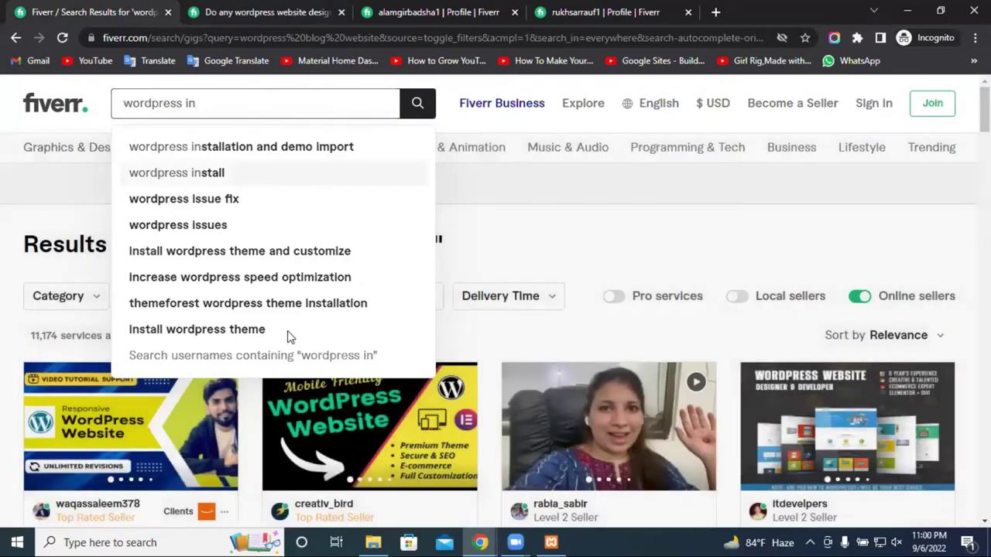
pyautogui.press('Return')
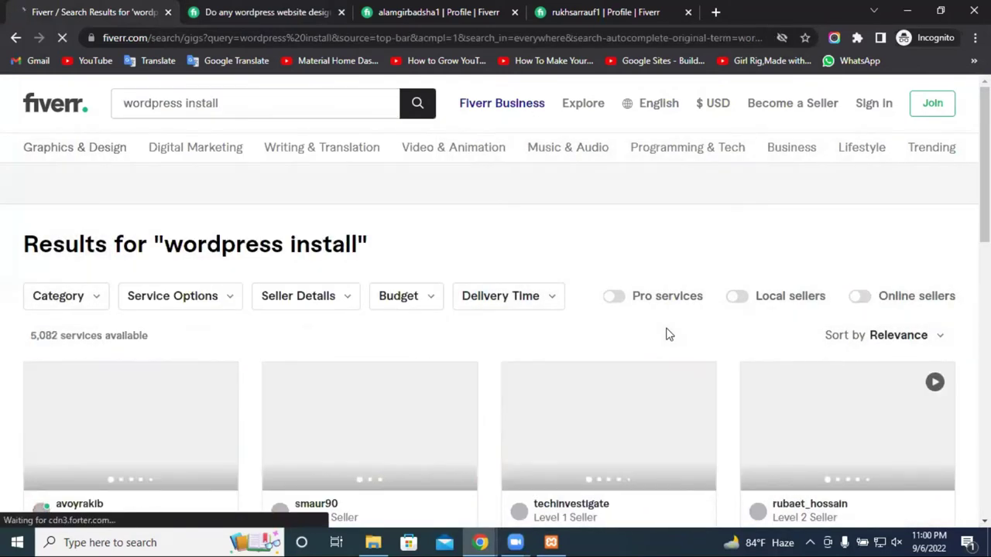
# Look through the "wordpress install" gigs, including their titles, seller levels and starting prices.
pyautogui.scroll(-2, 667, 335)
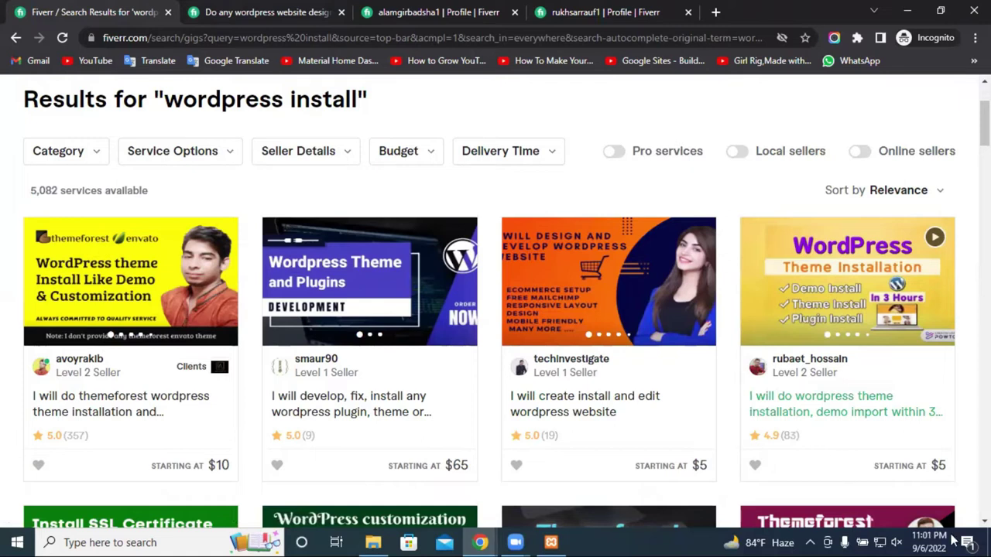
pyautogui.scroll(-1, 701, 369)
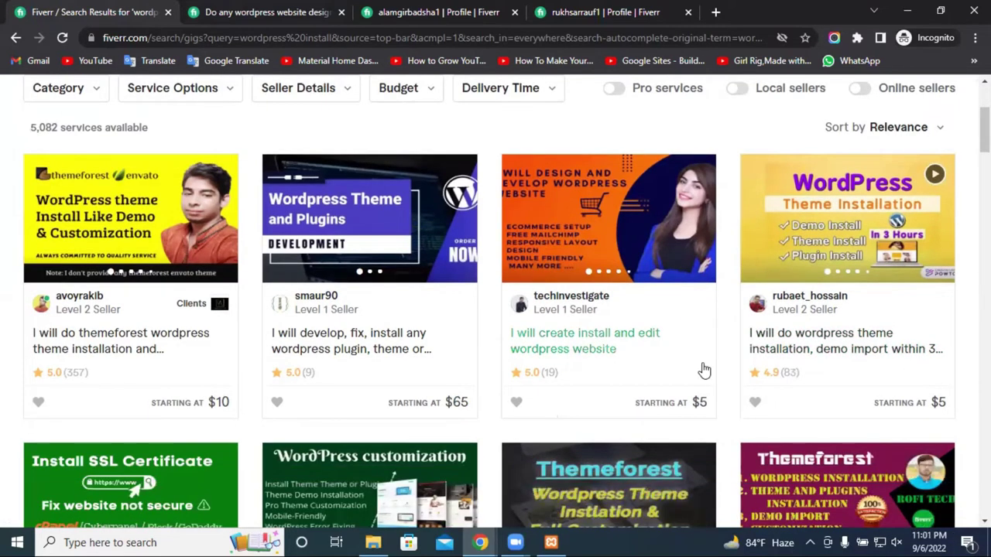
pyautogui.scroll(-1, 711, 372)
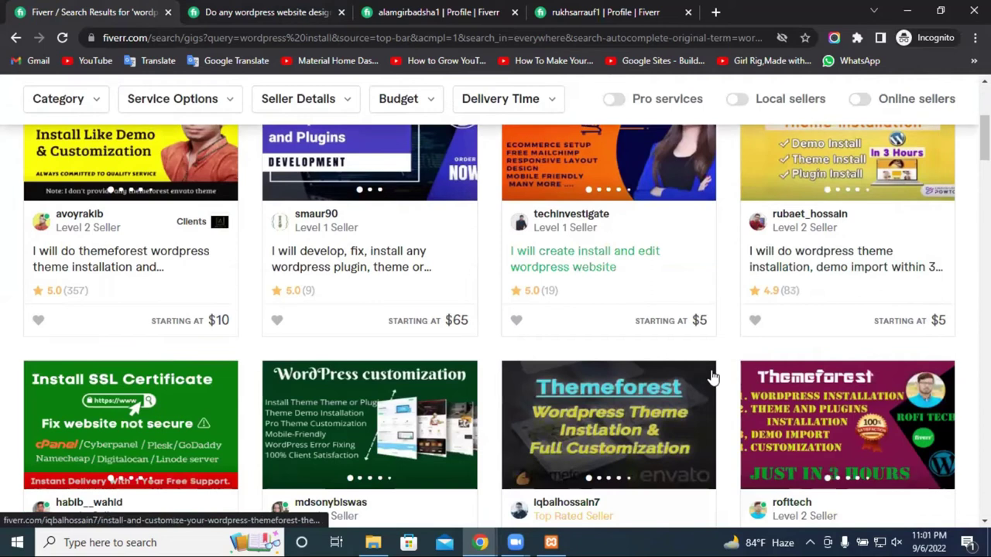
pyautogui.scroll(3, 716, 379)
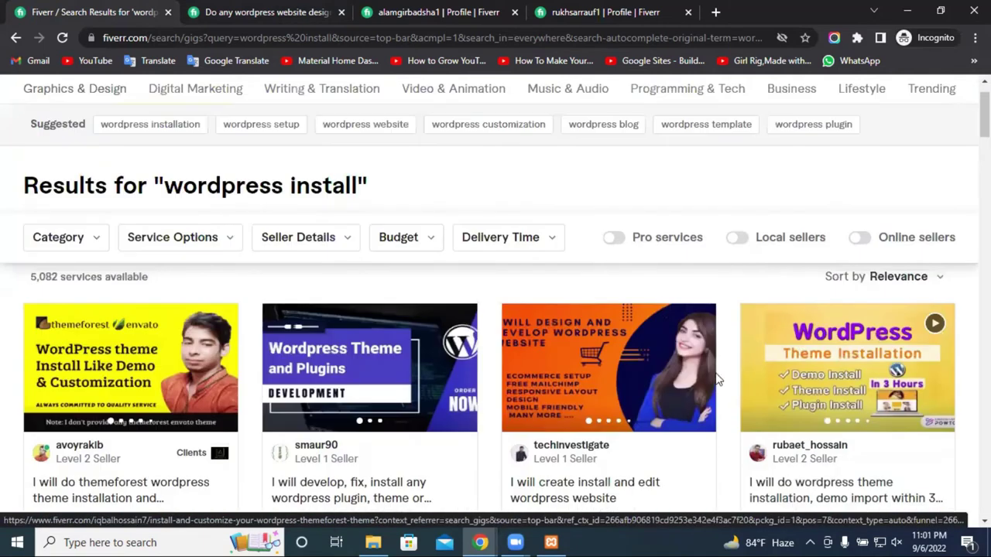
pyautogui.scroll(1, 752, 235)
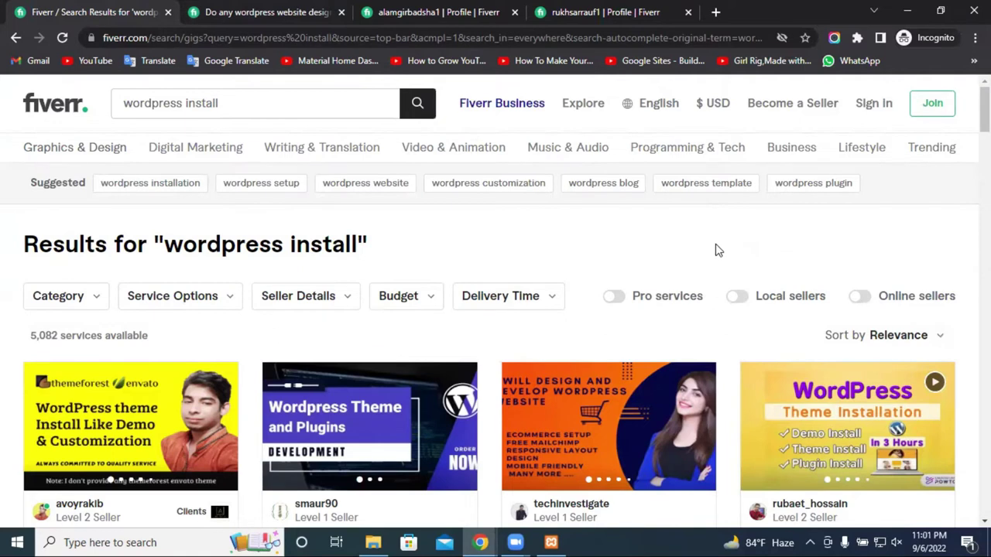
pyautogui.scroll(-1, 715, 250)
pyautogui.scroll(1, 716, 250)
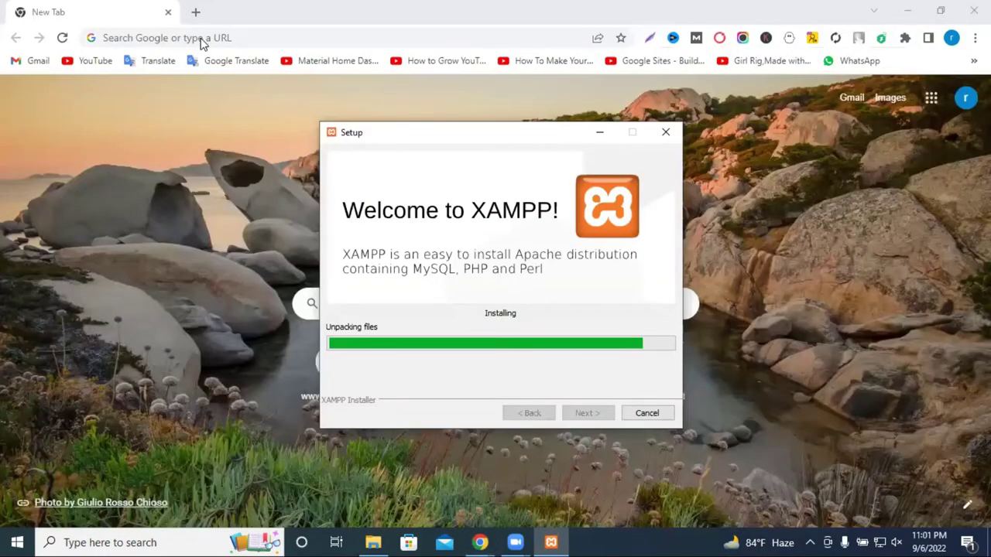
# Open gazariafreelancingit.com/wp-admin in the regular browser window and log in to the Exquisite Goods WordPress site with the saved credentials.
pyautogui.click(200, 43)
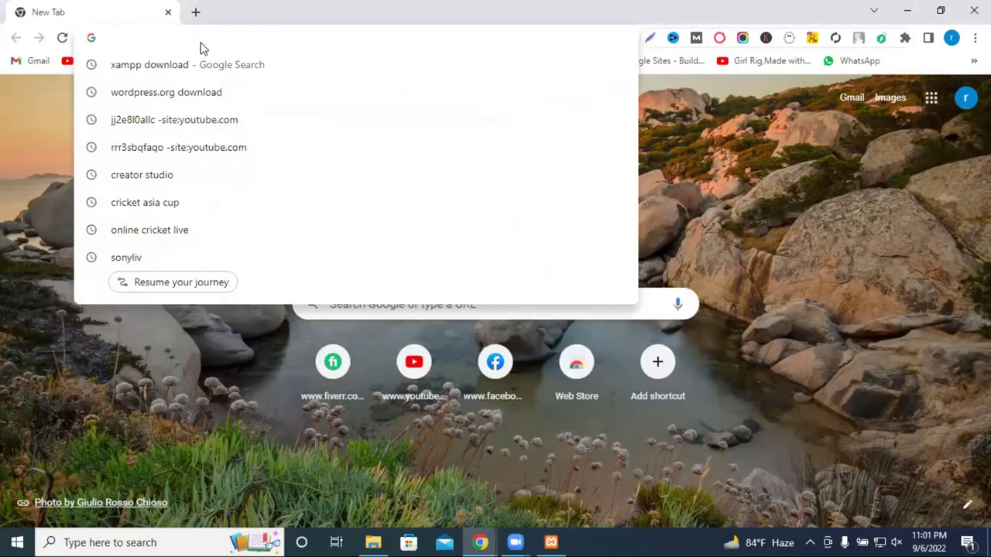
pyautogui.write('g')
pyautogui.press('Down')
pyautogui.press('Down')
pyautogui.press('Down')
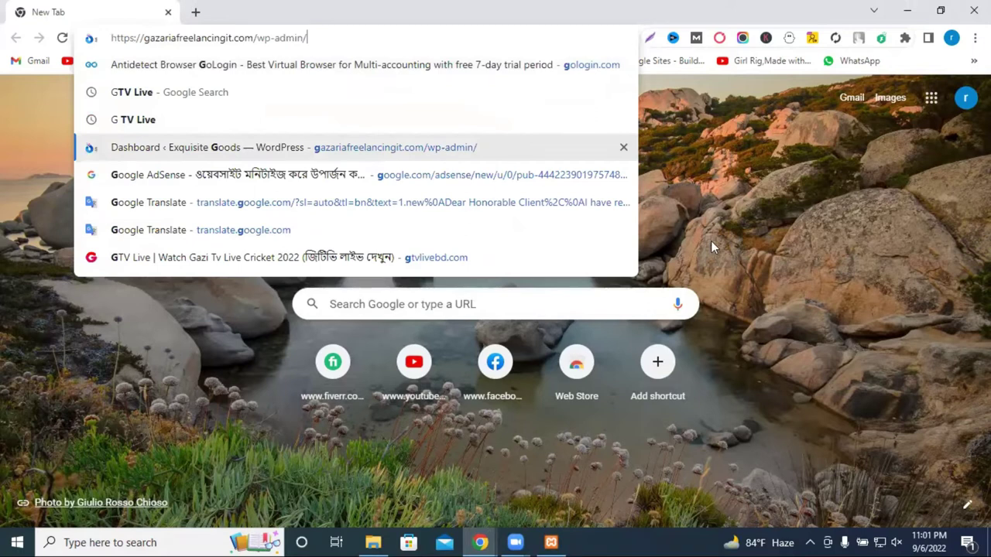
pyautogui.press('Return')
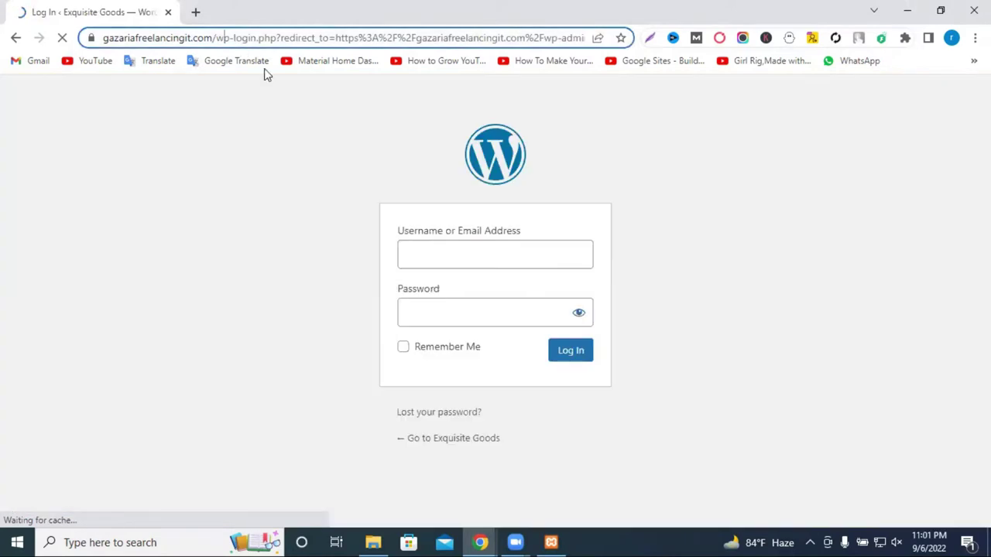
pyautogui.click(568, 357)
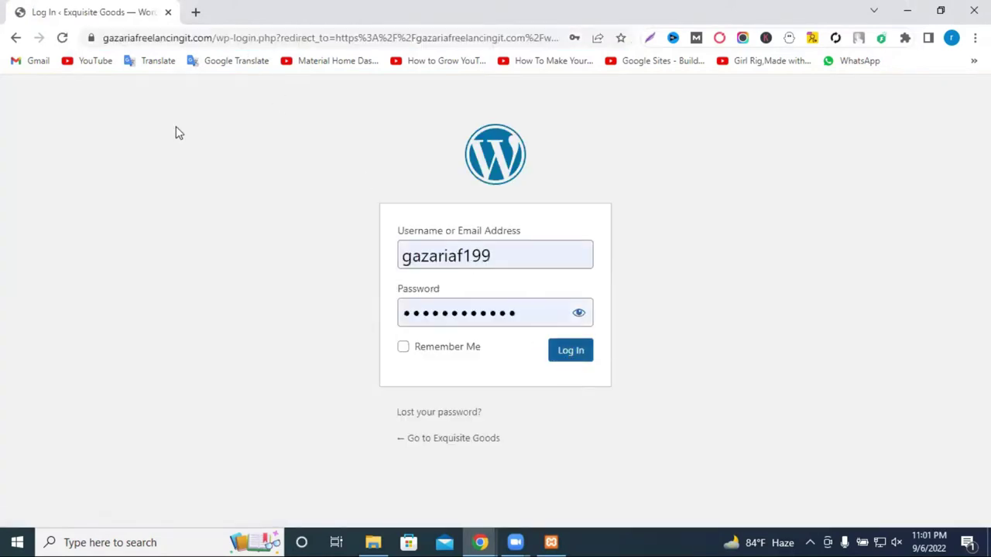
# Open the public front page at gazariafreelancingit.com, look through it down to the footer, and return to the site's dashboard.
pyautogui.moveTo(214, 38); pyautogui.dragTo(316, 56)
pyautogui.press('BackSpace')
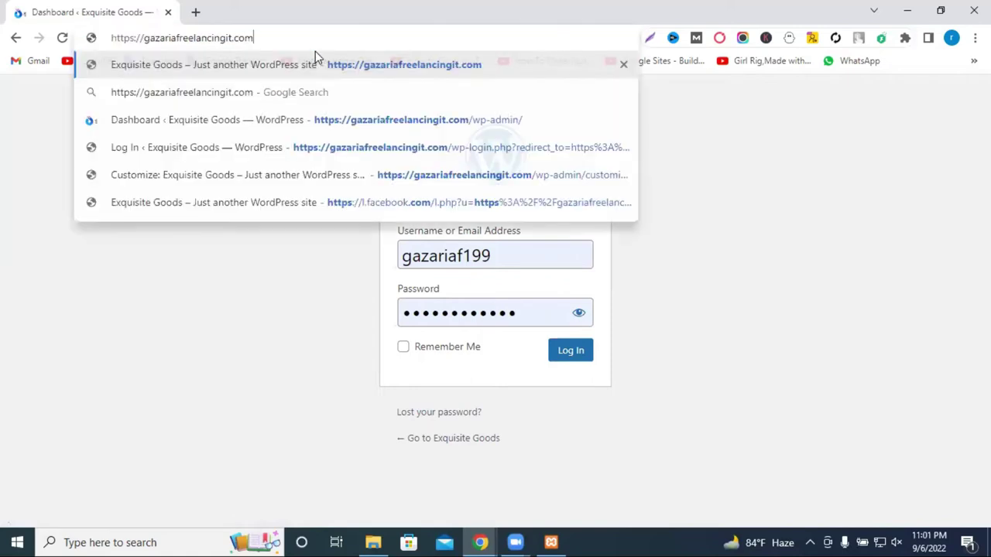
pyautogui.press('Return')
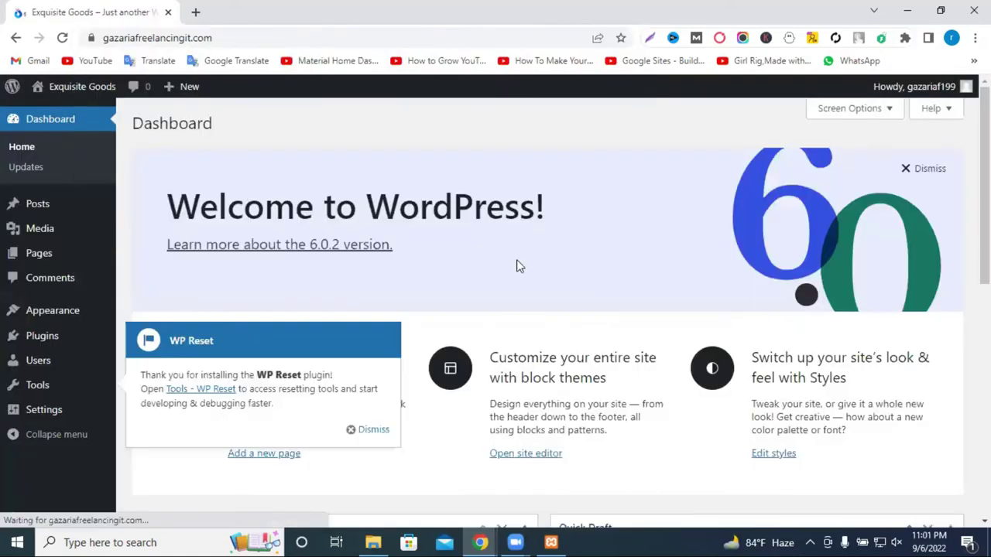
pyautogui.scroll(-4, 664, 261)
pyautogui.scroll(4, 379, 196)
pyautogui.scroll(-6, 330, 210)
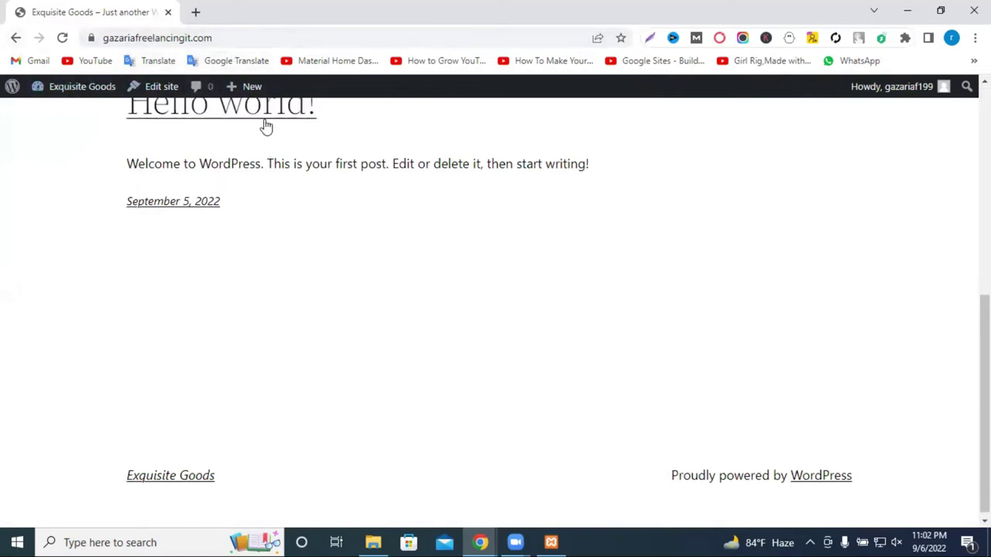
pyautogui.scroll(5, 263, 126)
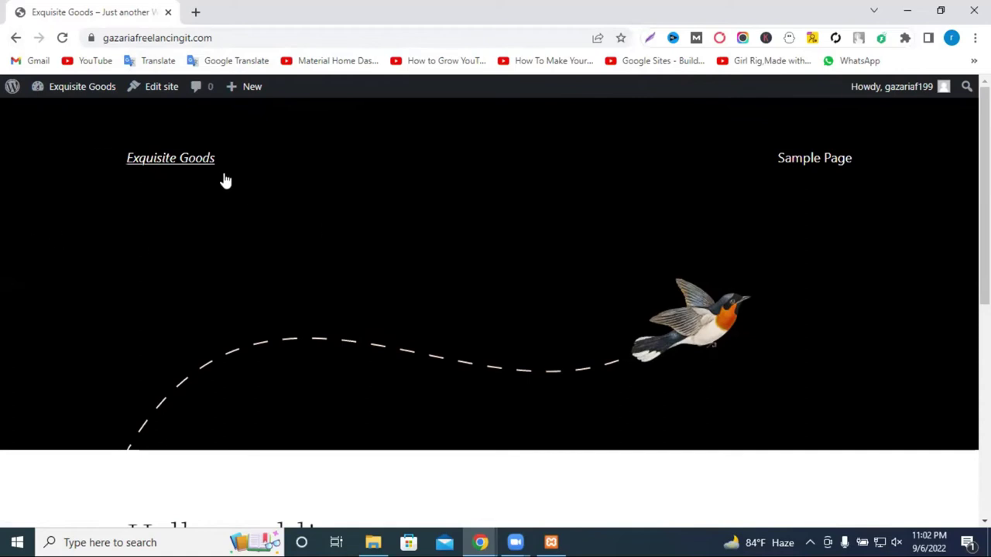
pyautogui.click(53, 96)
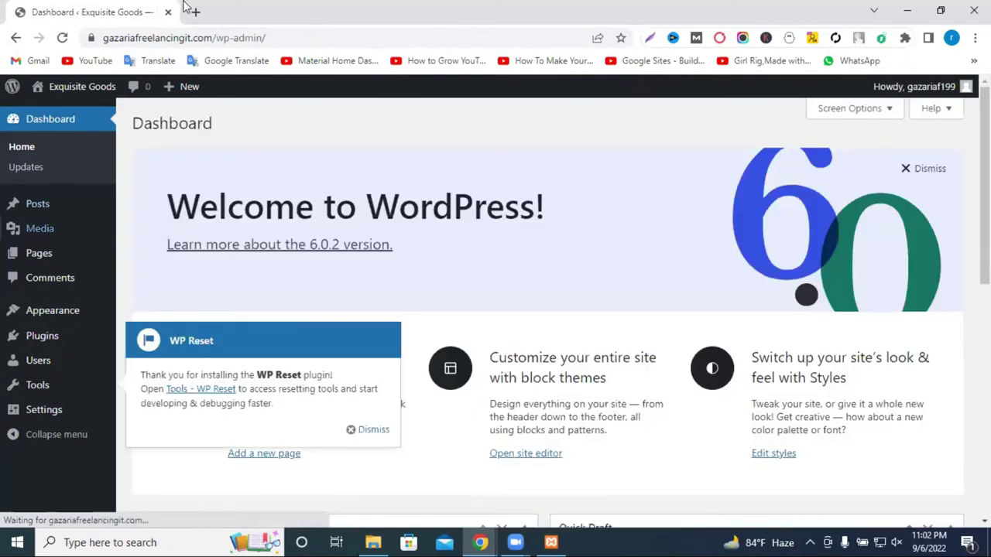
# Open an additional blank browser tab beside the Exquisite Goods dashboard and return to the dashboard.
pyautogui.hotkey('ctrl', 't')
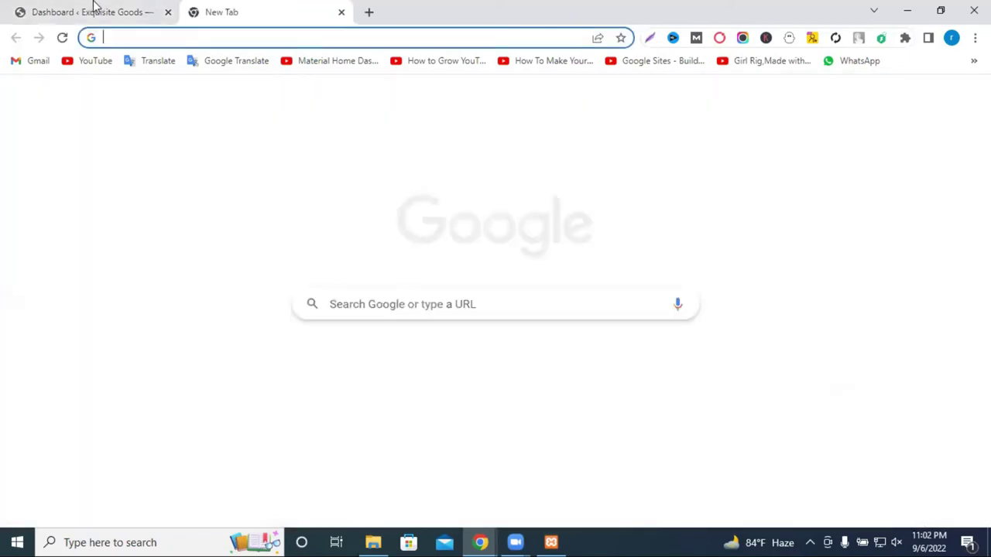
pyautogui.click(109, 7)
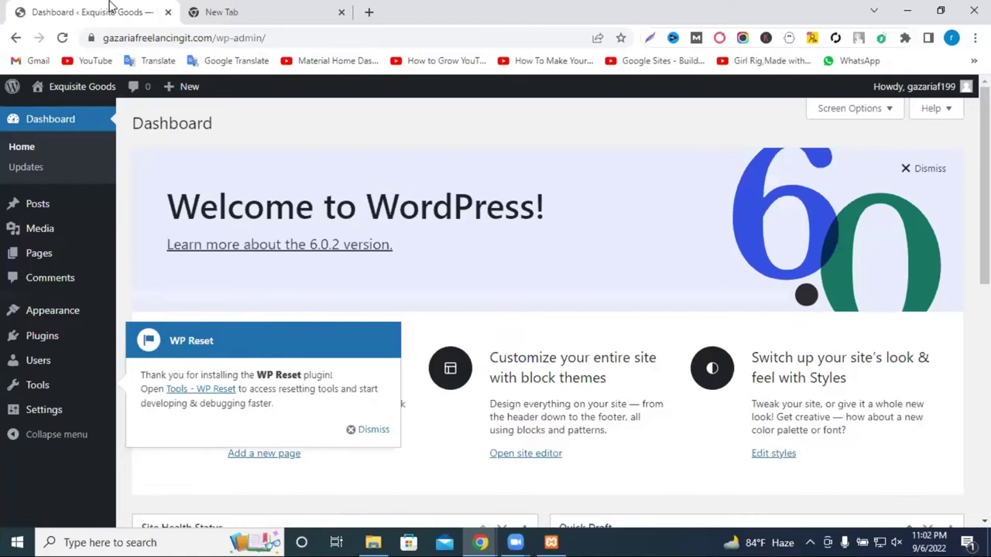
pyautogui.click(233, 8)
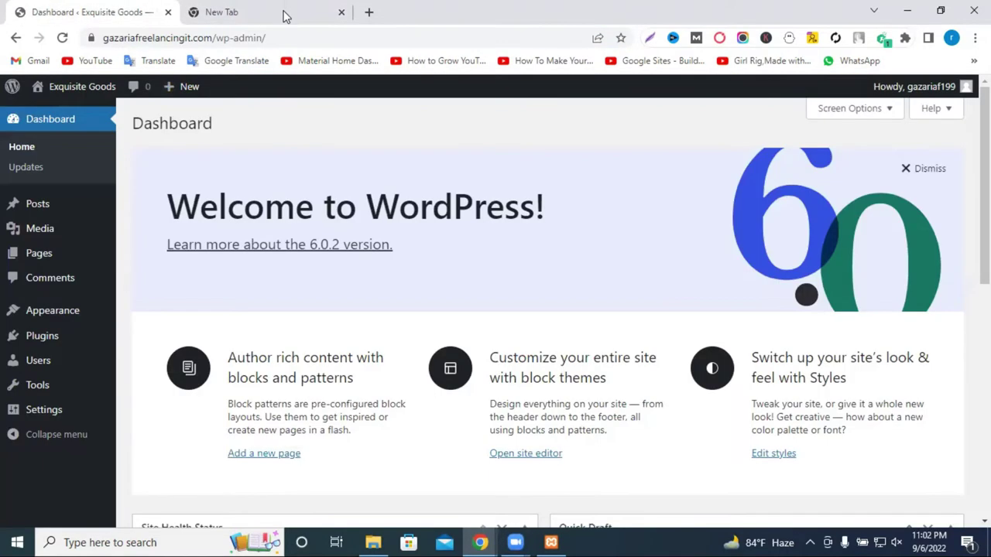
pyautogui.click(284, 16)
pyautogui.click(293, 15)
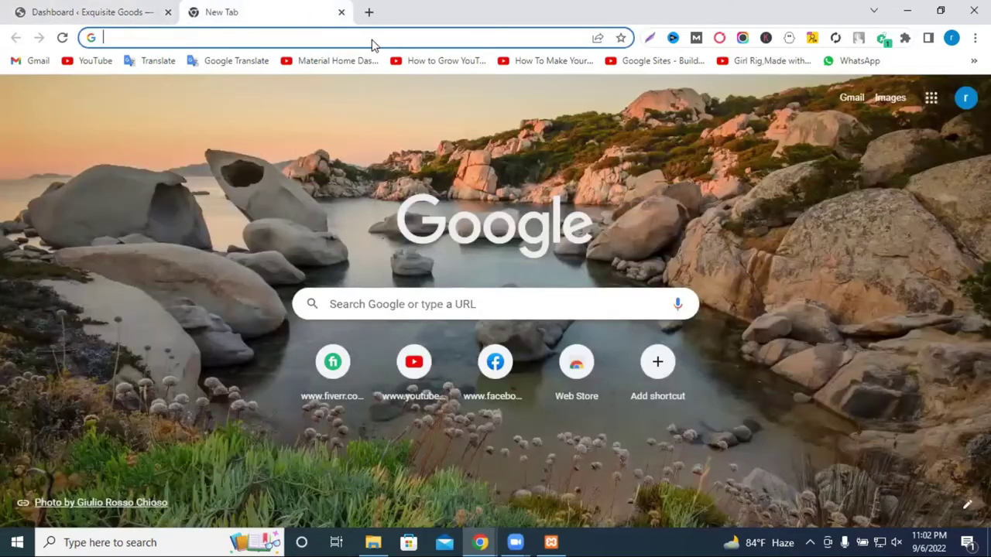
pyautogui.click(370, 36)
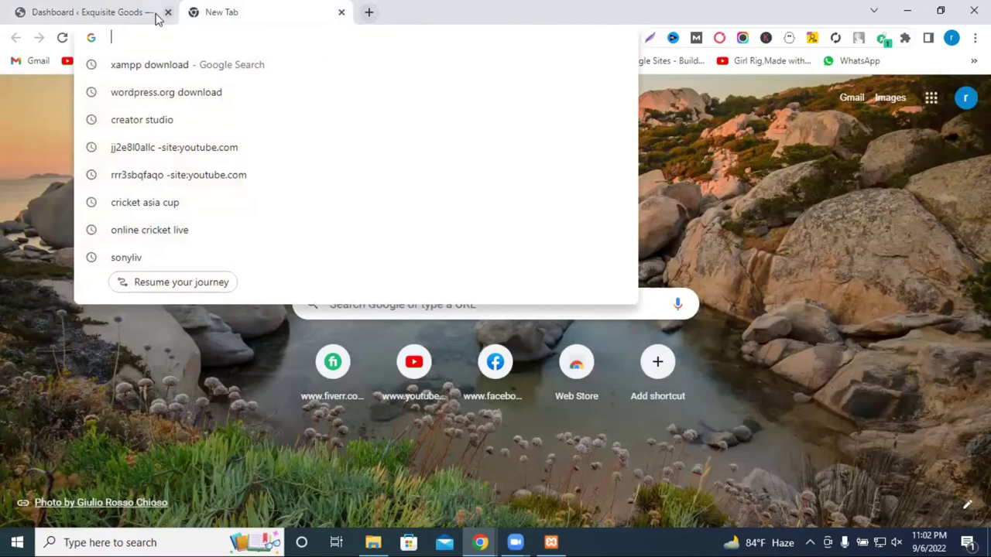
pyautogui.hotkey('ctrl', 'Tab')
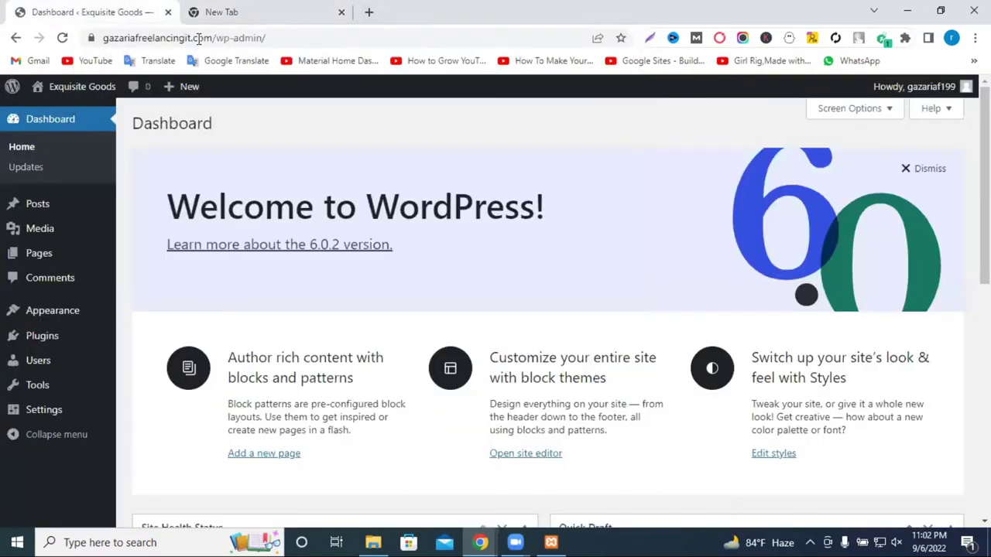
# Copy the domain gazariafreelancingit.com from the dashboard's address and load it in the blank tab.
pyautogui.click(235, 37)
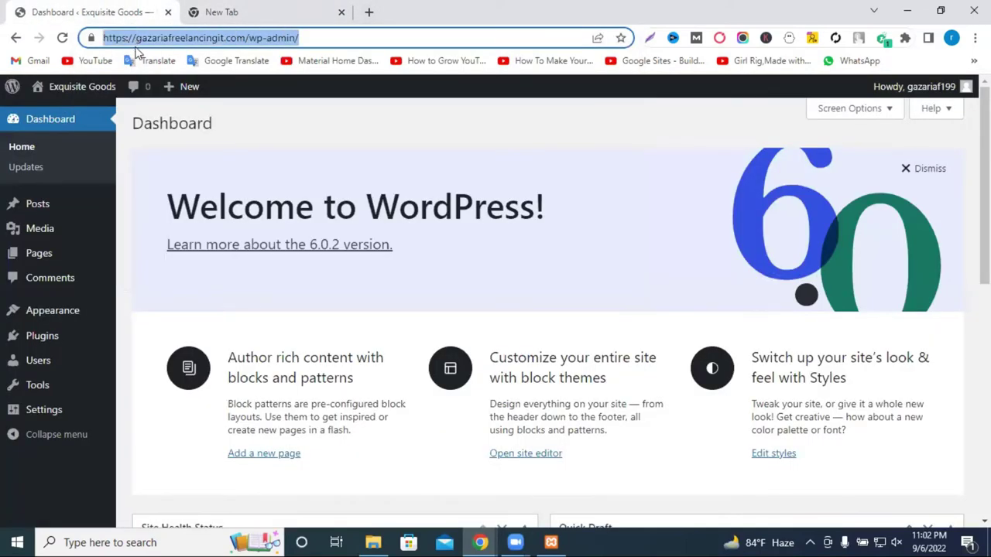
pyautogui.moveTo(136, 37); pyautogui.dragTo(246, 38)
pyautogui.press('super+c')
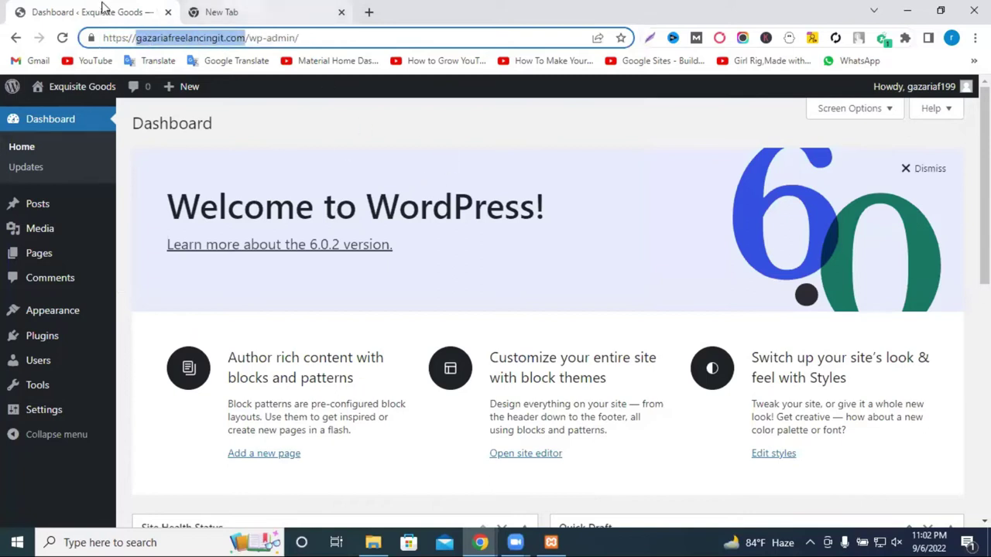
pyautogui.click(211, 12)
pyautogui.hotkey('ctrl', 'Tab')
pyautogui.hotkey('ctrl', 'Tab')
pyautogui.hotkey('ctrl', 'Tab')
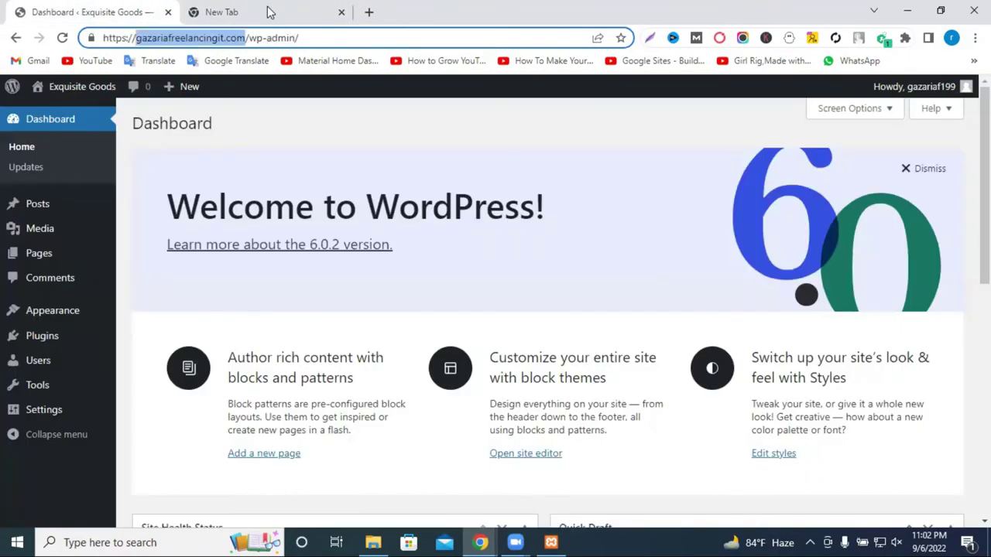
pyautogui.hotkey('ctrl', 'Tab')
pyautogui.rightClick(238, 38)
pyautogui.click(337, 152)
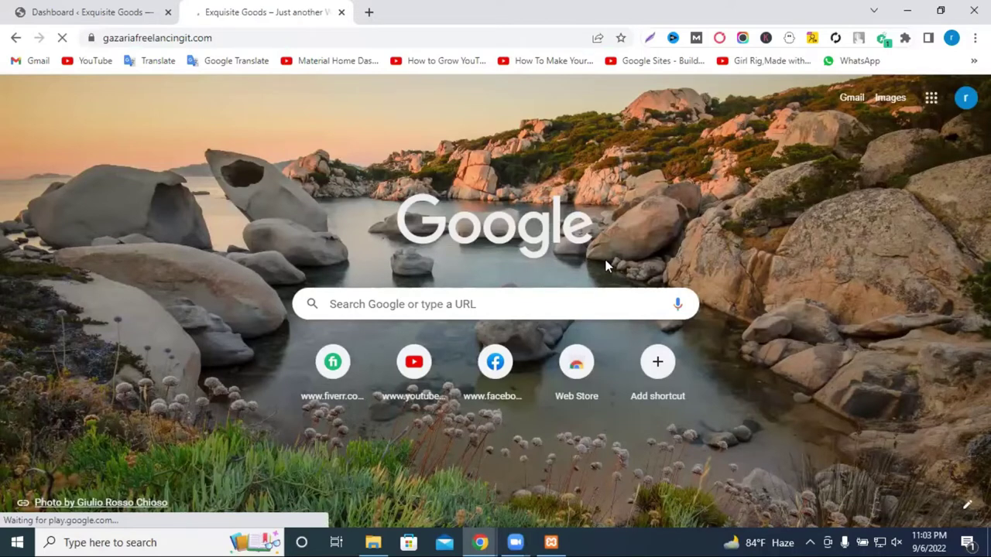
# Look over the site's front page from header to footer and check it against the admin dashboard.
pyautogui.scroll(-5, 573, 241)
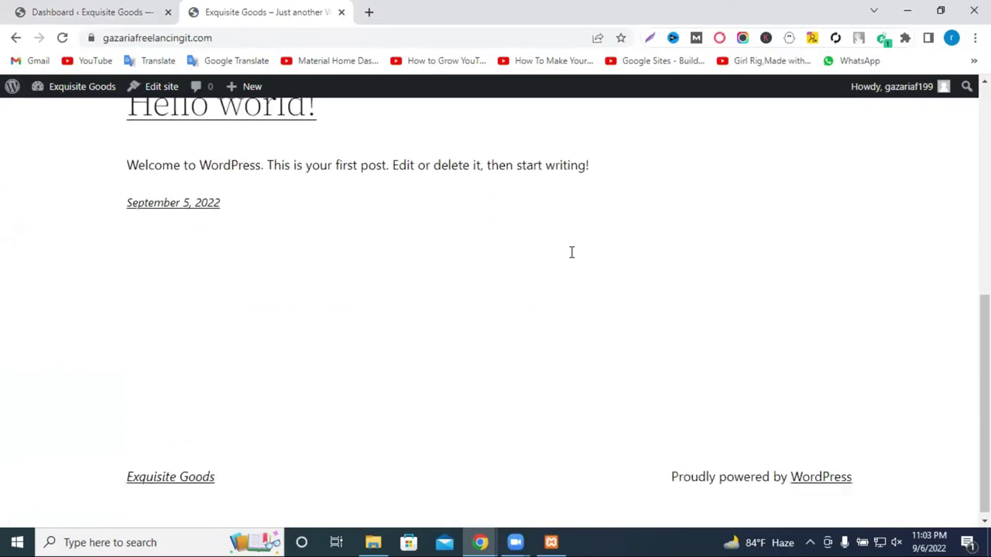
pyautogui.scroll(5, 503, 263)
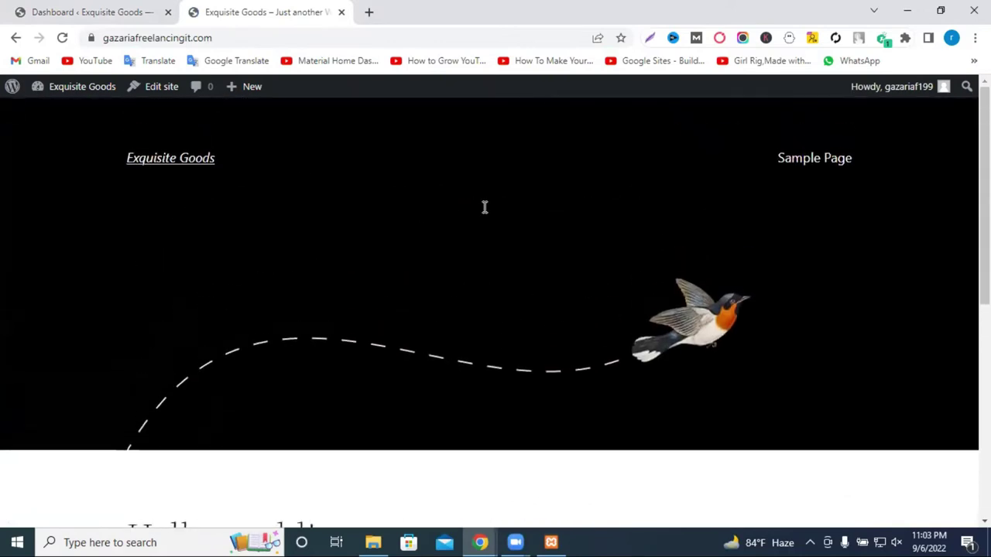
pyautogui.click(65, 8)
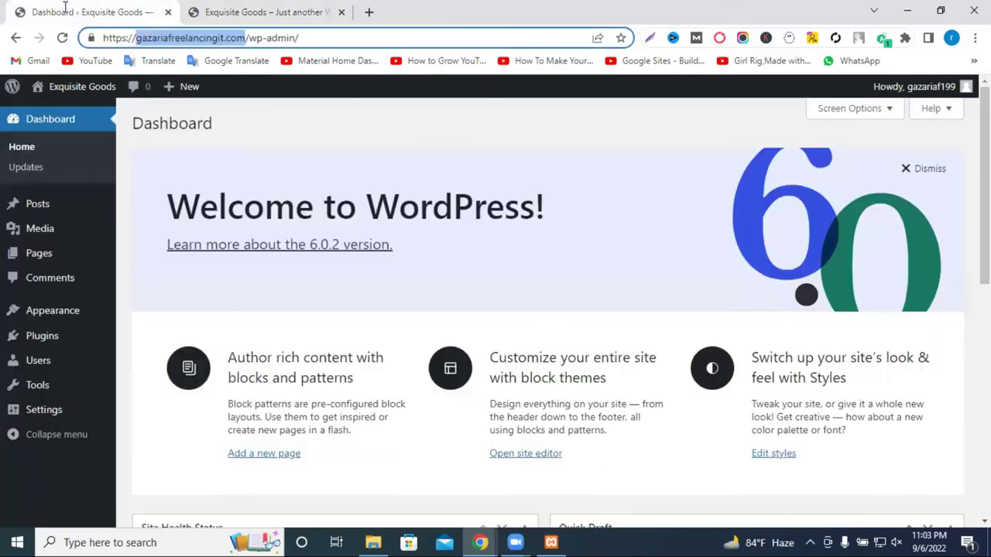
pyautogui.click(256, 11)
pyautogui.click(75, 7)
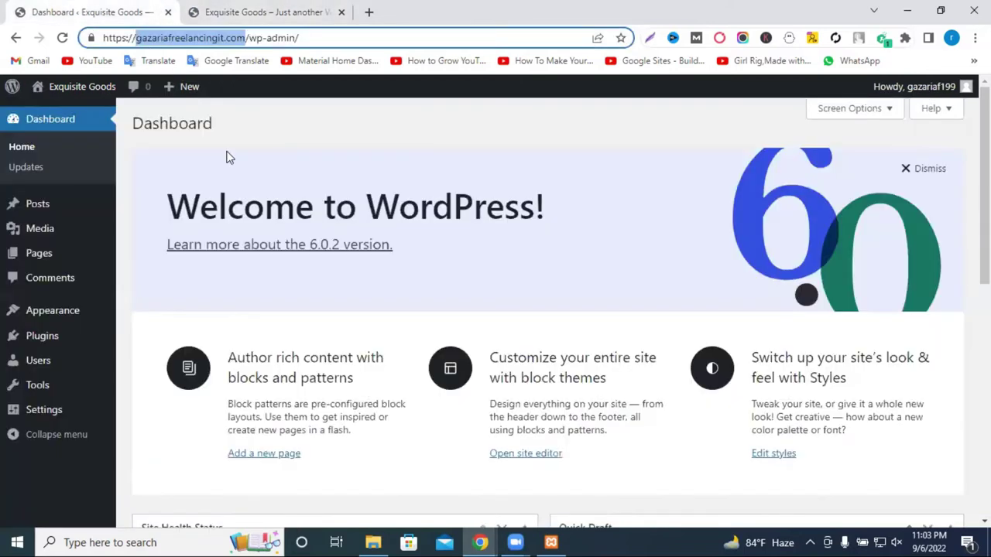
# Highlight the domain portion gazariafreelancingit.com within the dashboard's wp-admin address to examine it.
pyautogui.click(210, 38)
pyautogui.moveTo(247, 40); pyautogui.dragTo(139, 46)
pyautogui.click(553, 186)
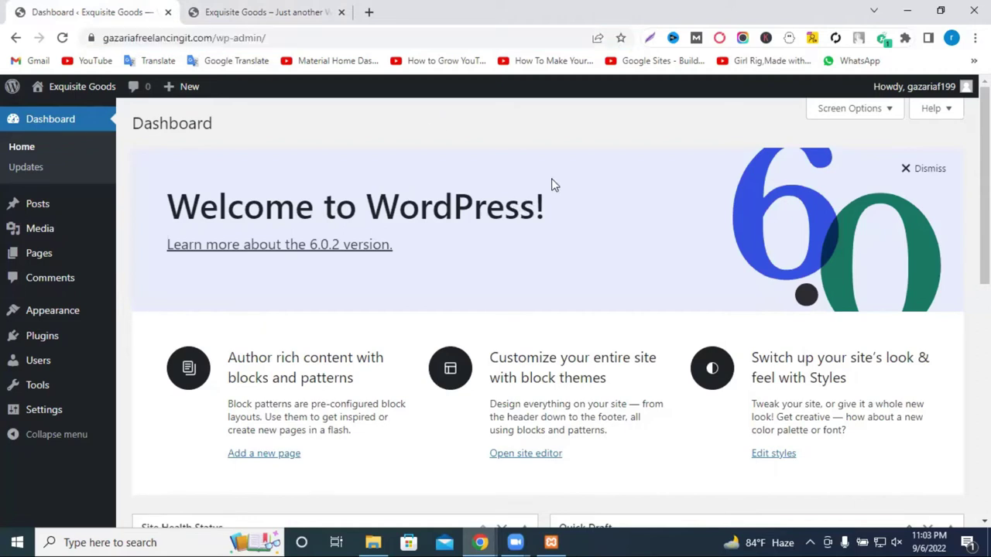
pyautogui.click(209, 37)
pyautogui.doubleClick(209, 37)
pyautogui.click(209, 37)
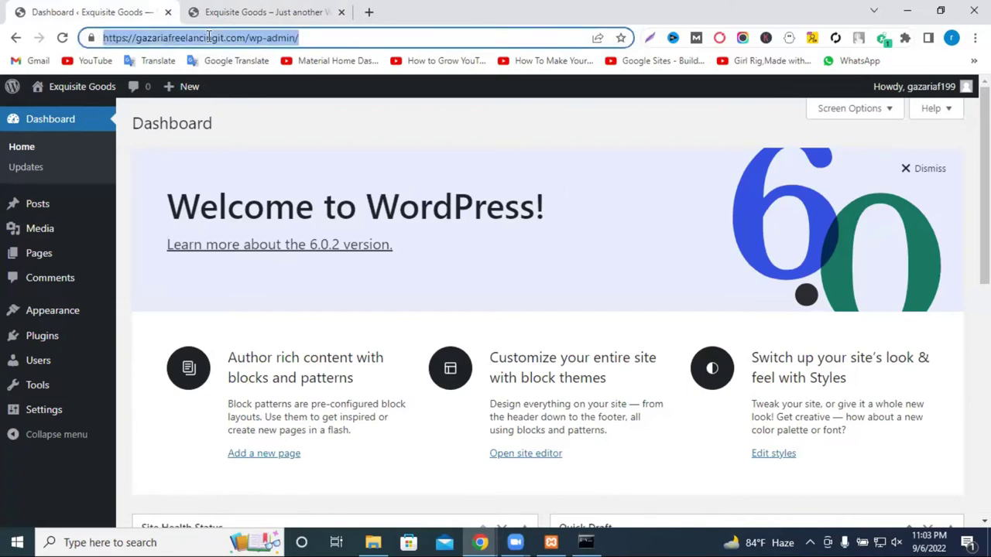
pyautogui.click(209, 37)
pyautogui.doubleClick(209, 38)
pyautogui.click(209, 37)
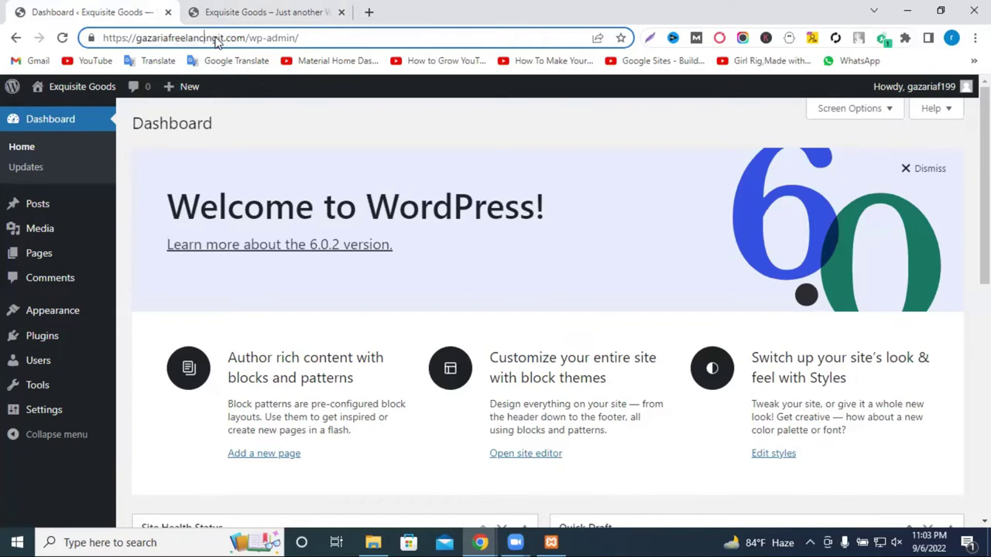
pyautogui.moveTo(246, 37); pyautogui.dragTo(144, 39)
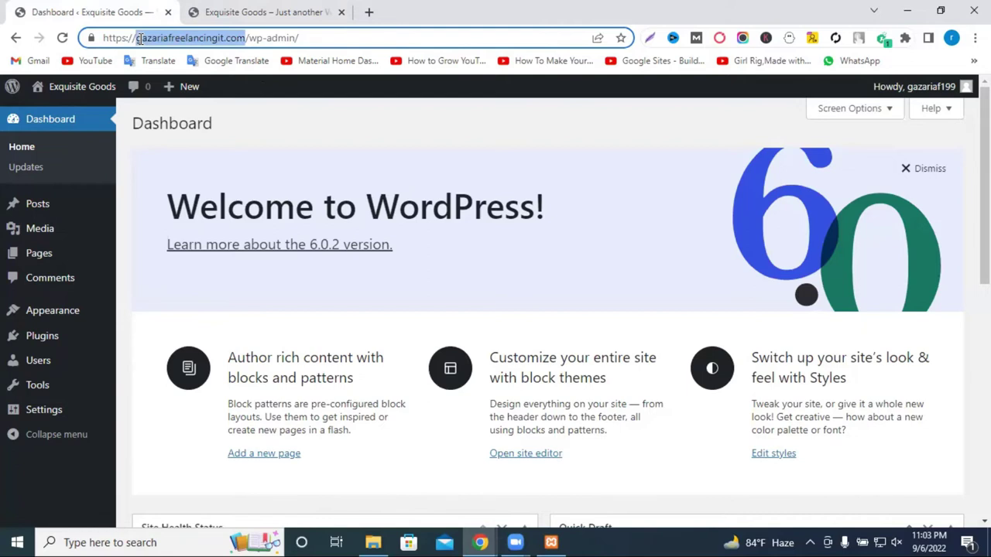
pyautogui.moveTo(140, 41); pyautogui.dragTo(141, 44)
pyautogui.moveTo(139, 44); pyautogui.dragTo(139, 44)
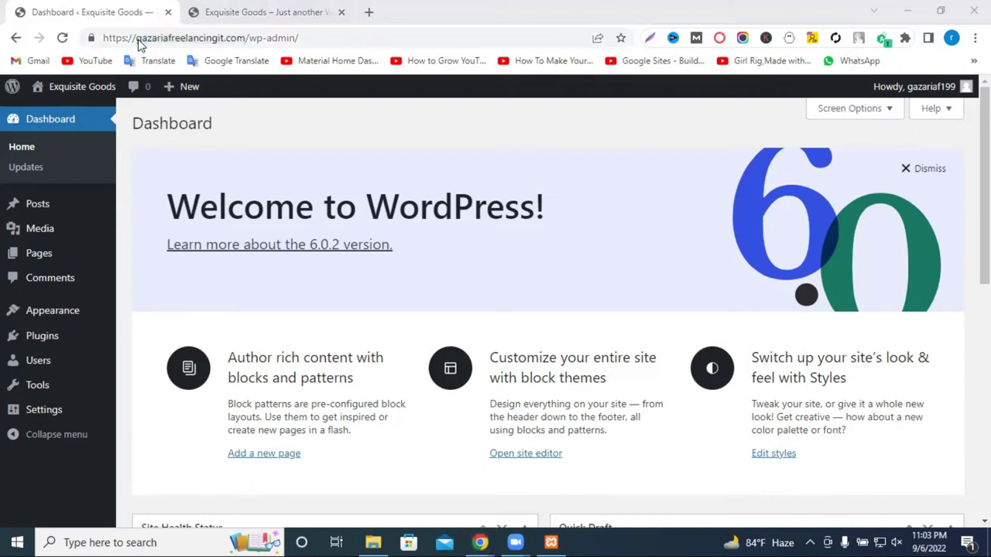
pyautogui.doubleClick(138, 43)
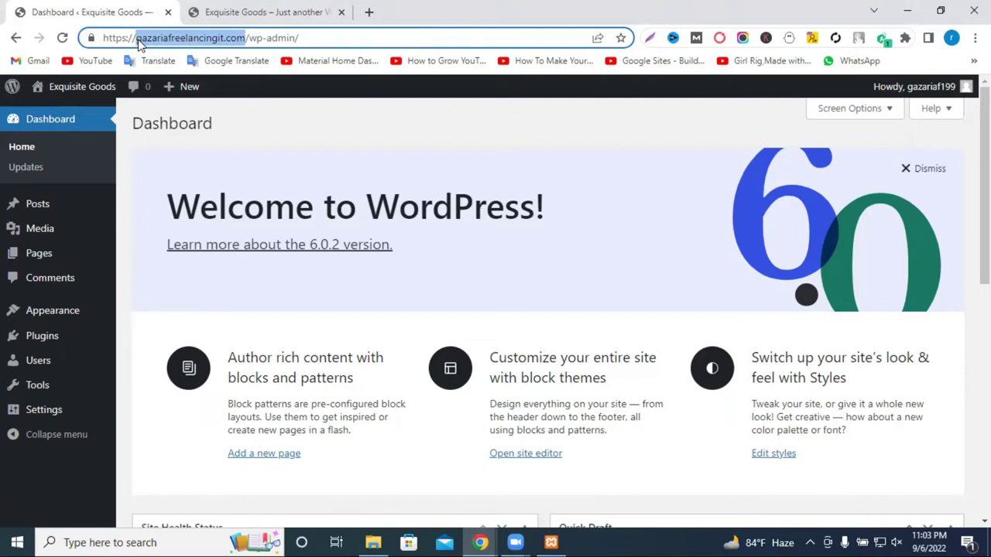
# Compare the public Exquisite Goods page, including the Hello world! post and footer, with the dashboard's contents.
pyautogui.click(234, 10)
pyautogui.scroll(-10, 377, 250)
pyautogui.scroll(10, 403, 237)
pyautogui.hotkey('ctrl', 'Tab')
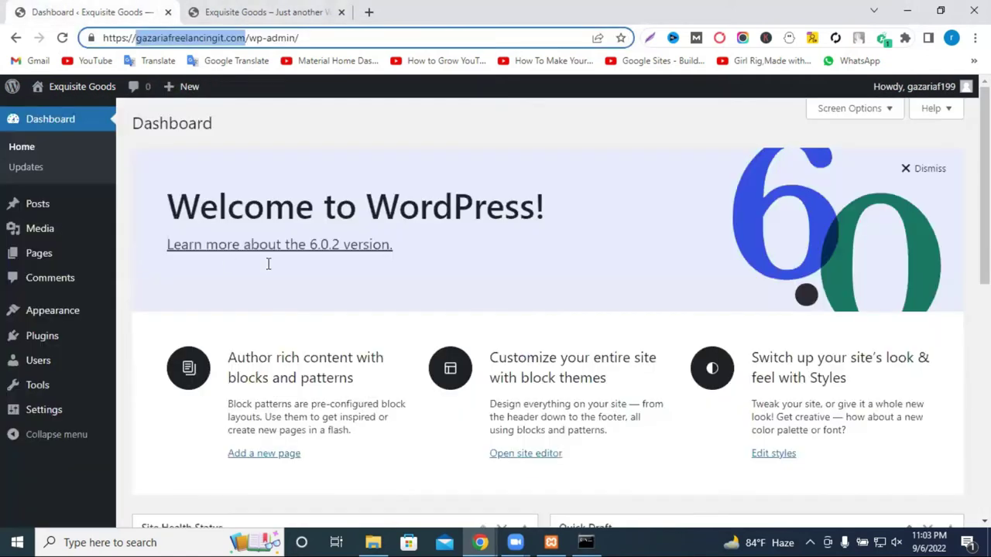
pyautogui.scroll(-2, 243, 137)
pyautogui.scroll(2, 452, 252)
pyautogui.hotkey('ctrl', 'Tab')
pyautogui.scroll(-5, 618, 358)
pyautogui.scroll(5, 642, 333)
pyautogui.scroll(-5, 641, 338)
pyautogui.scroll(5, 641, 338)
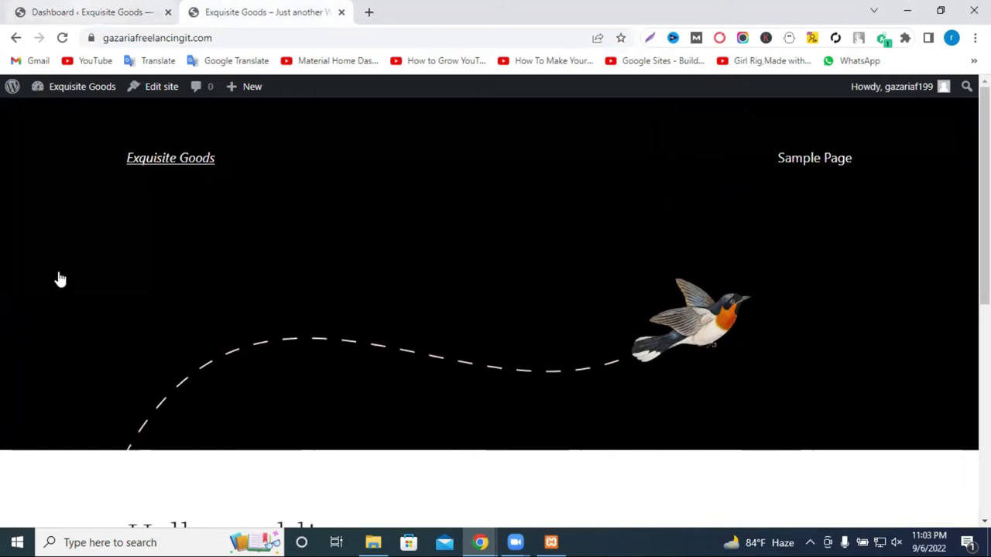
pyautogui.hotkey('ctrl', 'Tab')
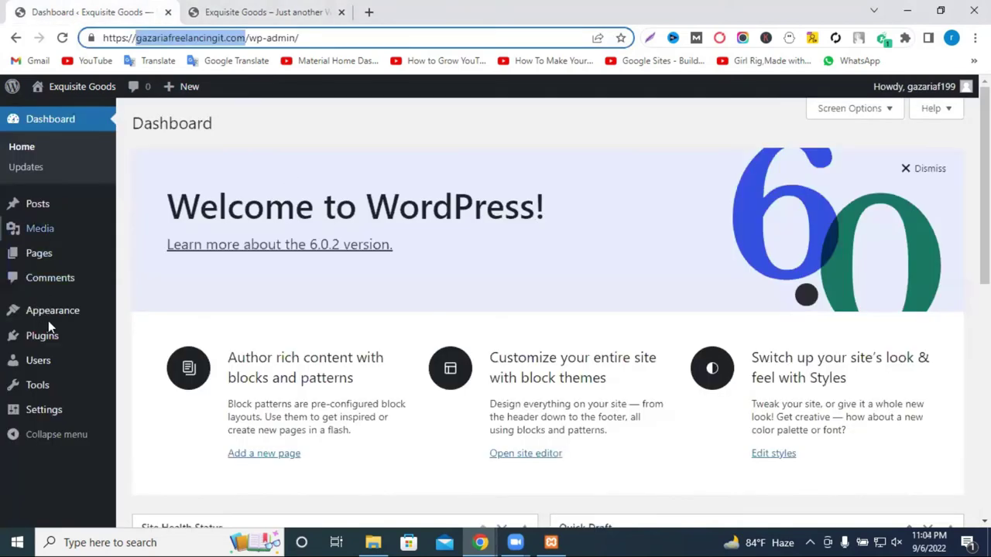
# Examine the dashboard's Appearance and Plugins entries and view the public site alongside them.
pyautogui.moveTo(71, 322)
pyautogui.moveTo(35, 335)
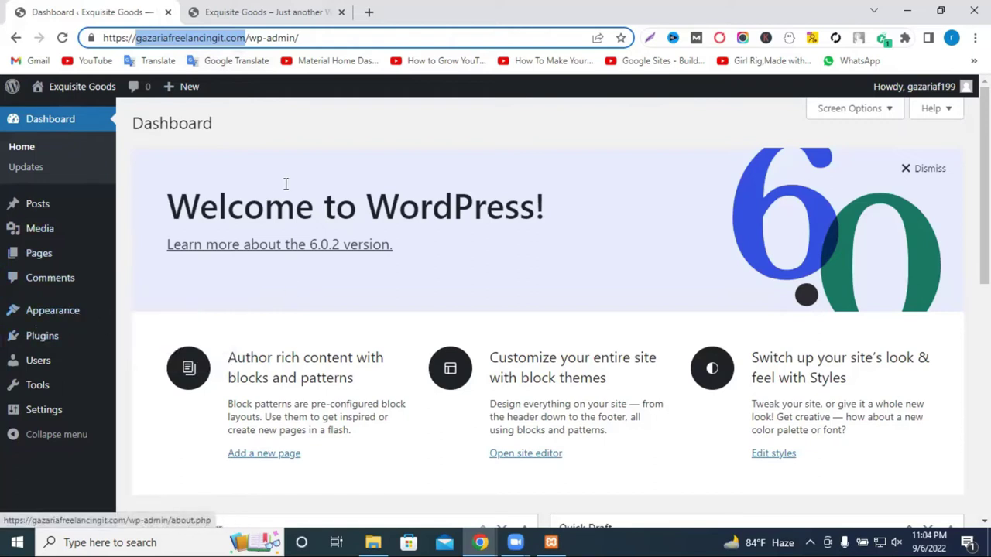
pyautogui.click(310, 11)
pyautogui.click(100, 5)
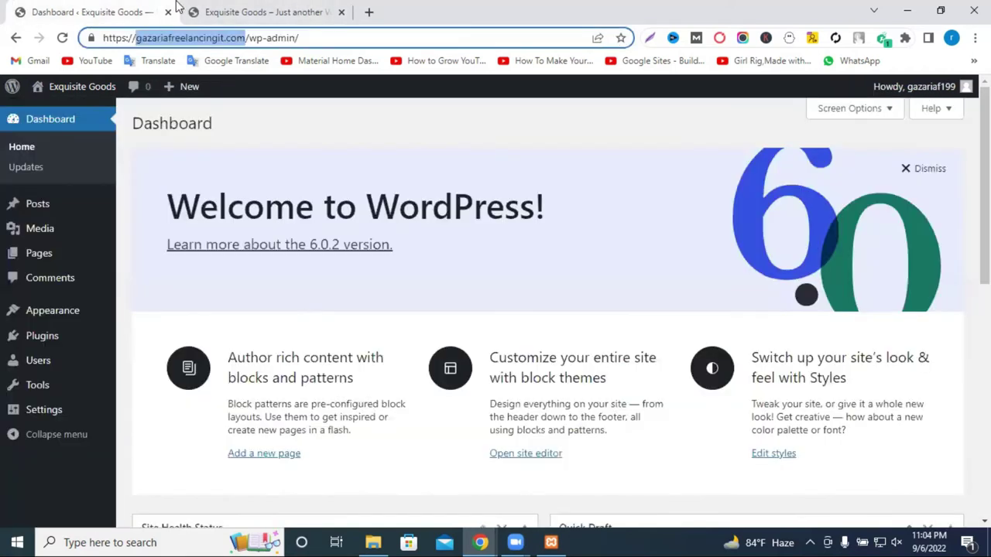
pyautogui.click(287, 6)
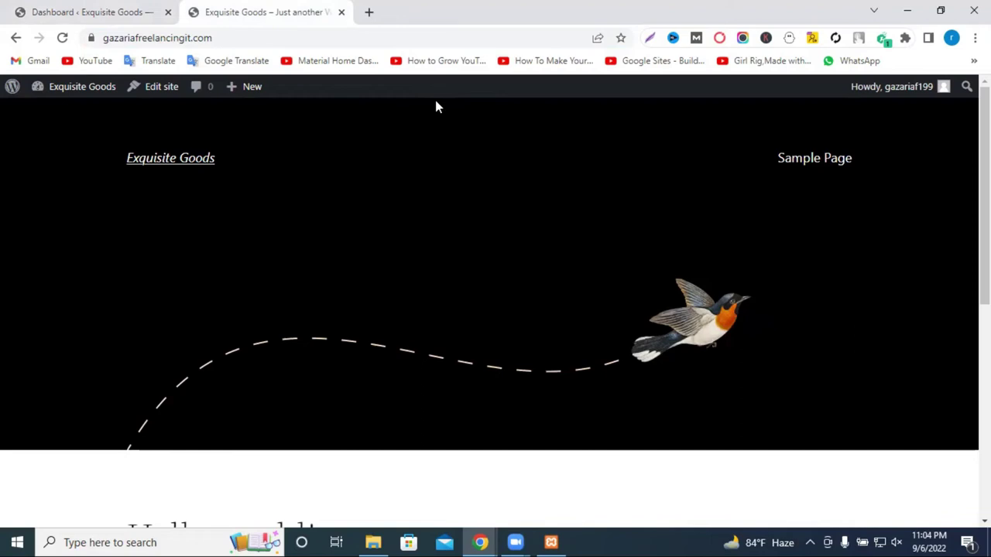
pyautogui.click(108, 12)
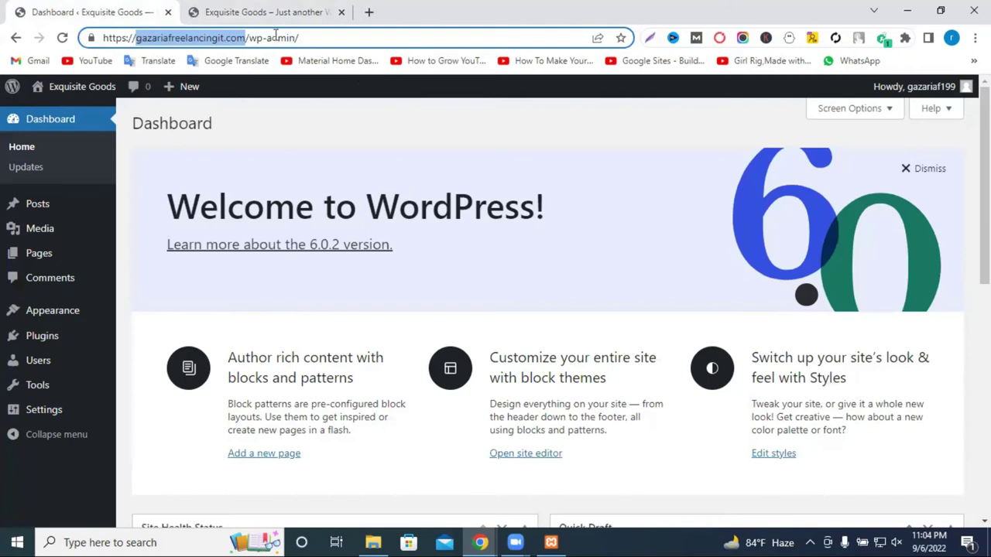
pyautogui.click(256, 11)
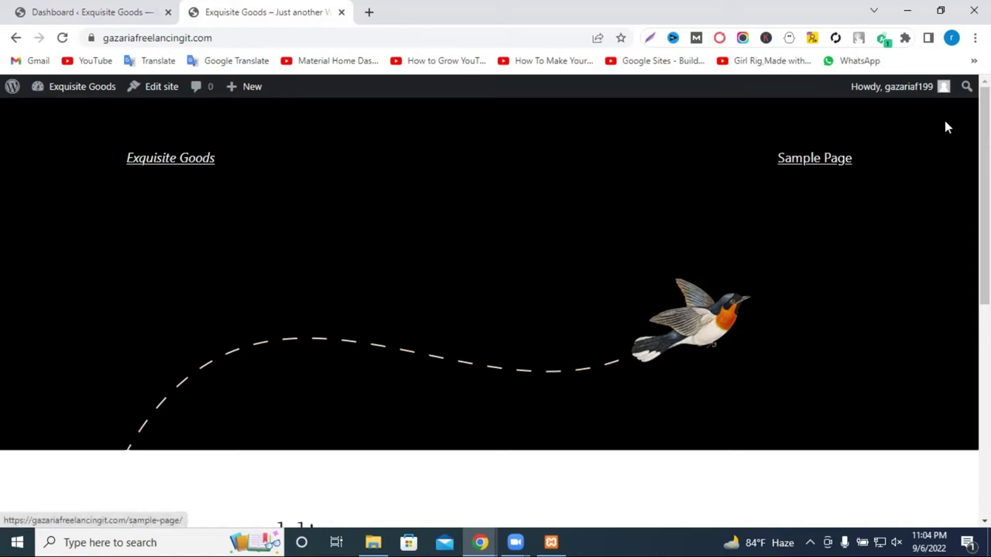
# Minimize the browser and finish the XAMPP Setup Wizard with starting the Control Panel enabled.
pyautogui.click(906, 10)
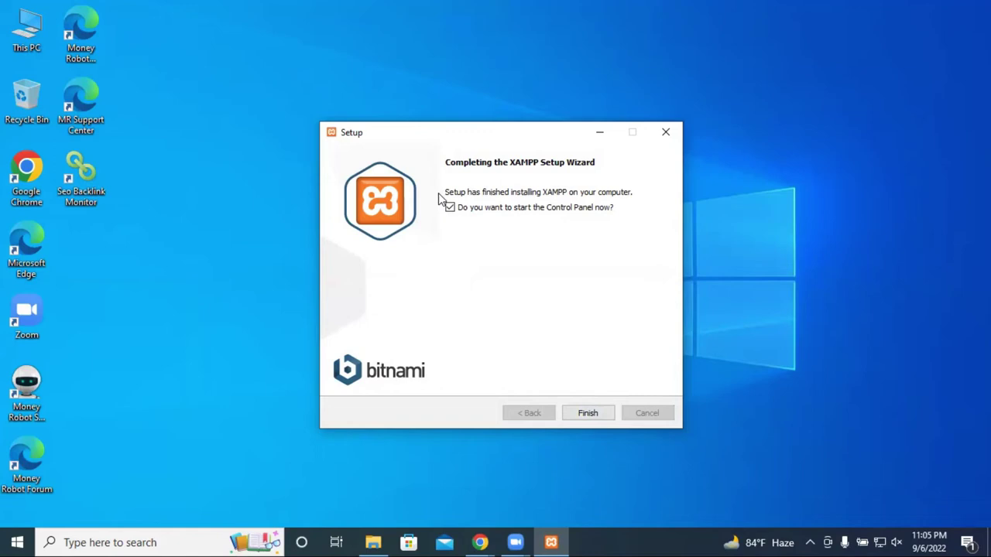
pyautogui.click(595, 415)
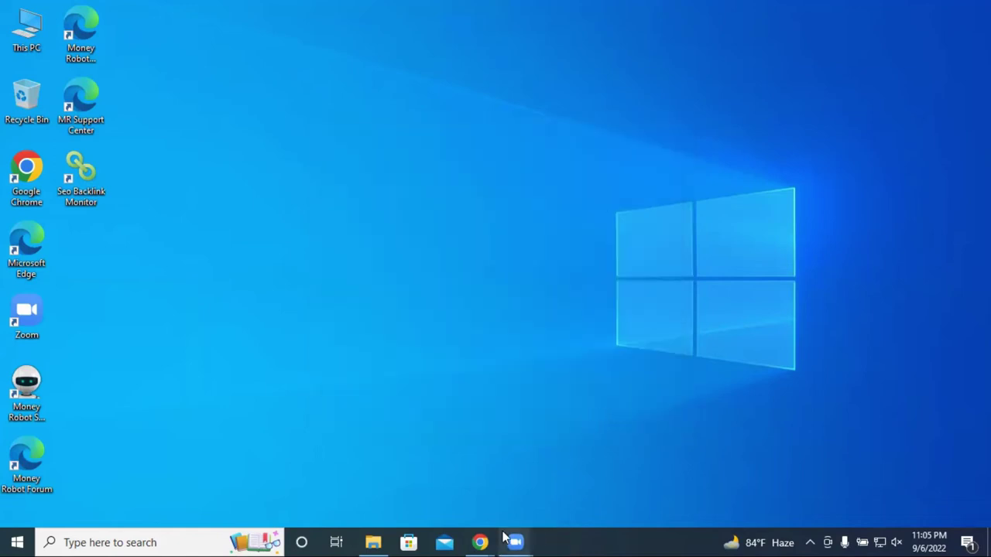
# Switch to File Explorer and copy the wordpress-6.0.2 archive from the Downloads folder.
pyautogui.moveTo(485, 540)
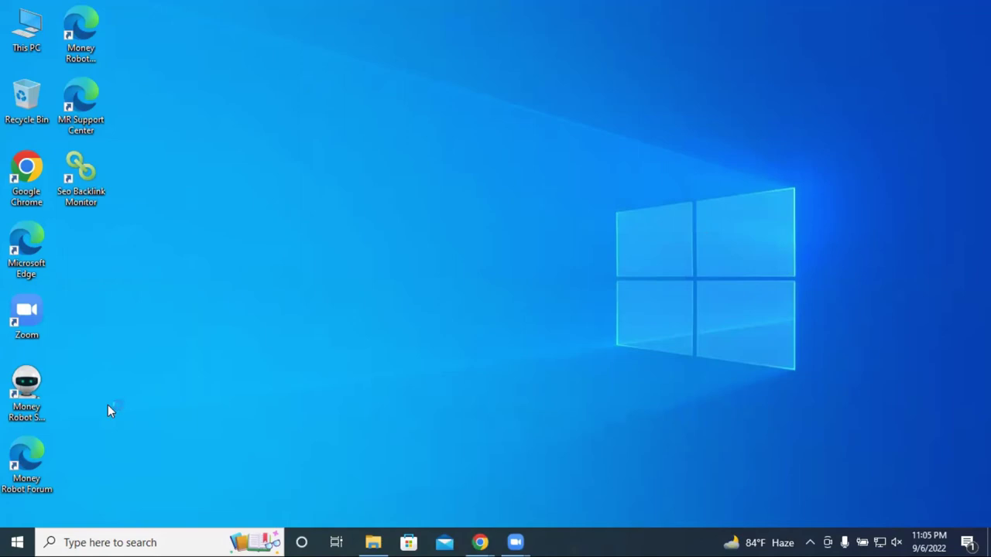
pyautogui.click(373, 542)
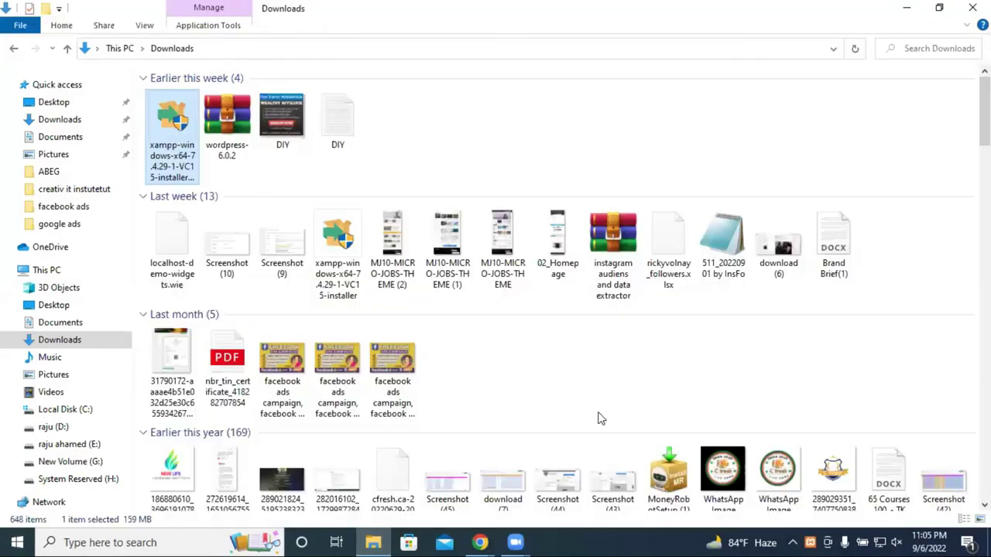
pyautogui.click(373, 542)
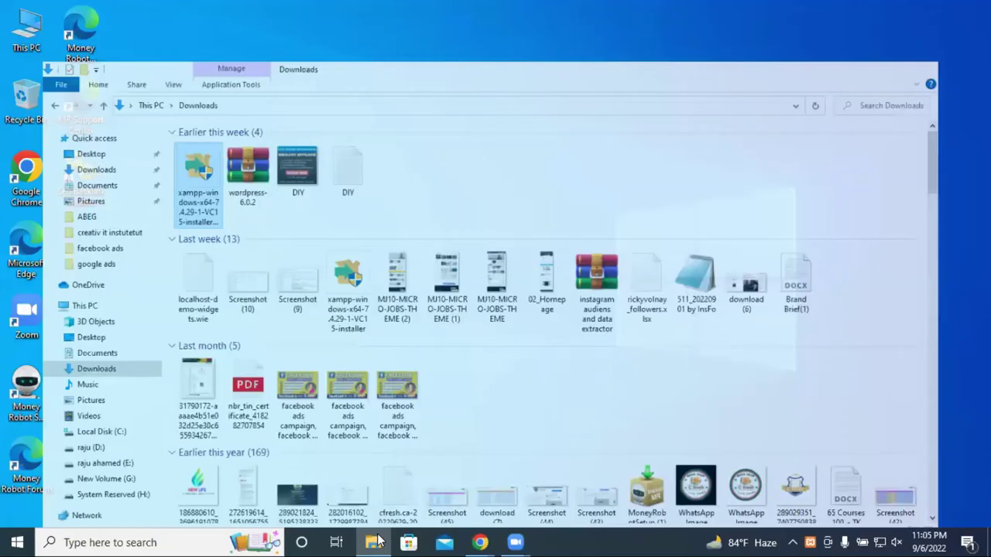
pyautogui.hotkey('alt', 'Tab')
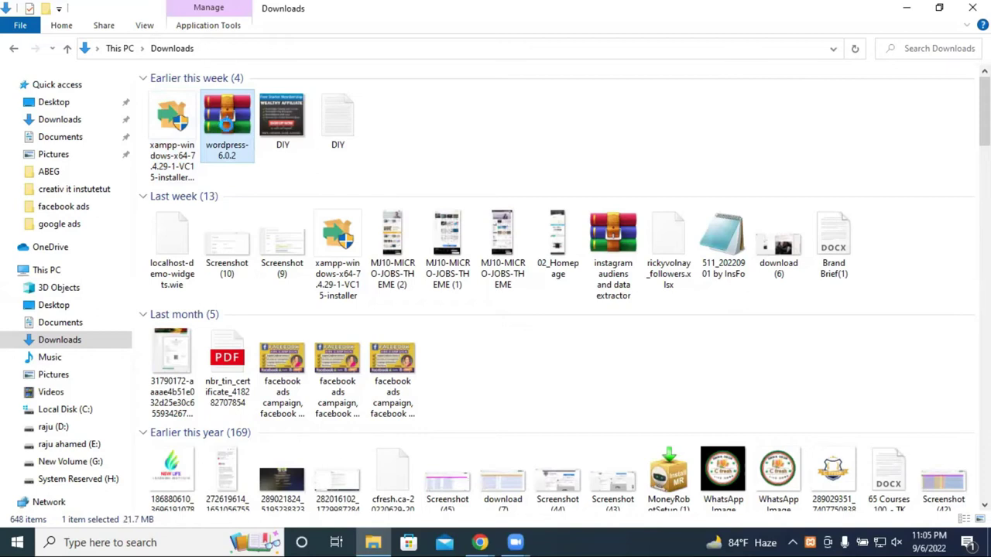
pyautogui.rightClick(228, 131)
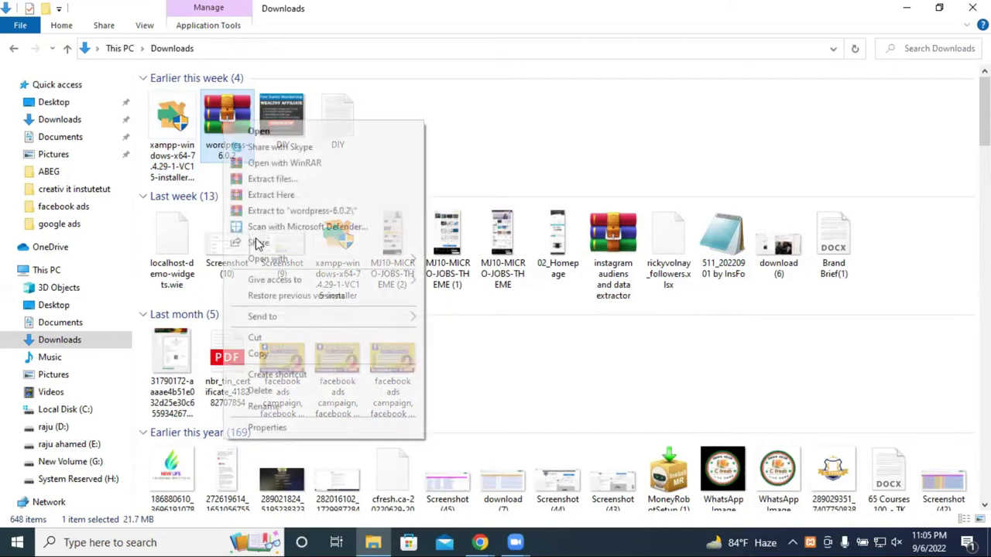
pyautogui.press('Escape')
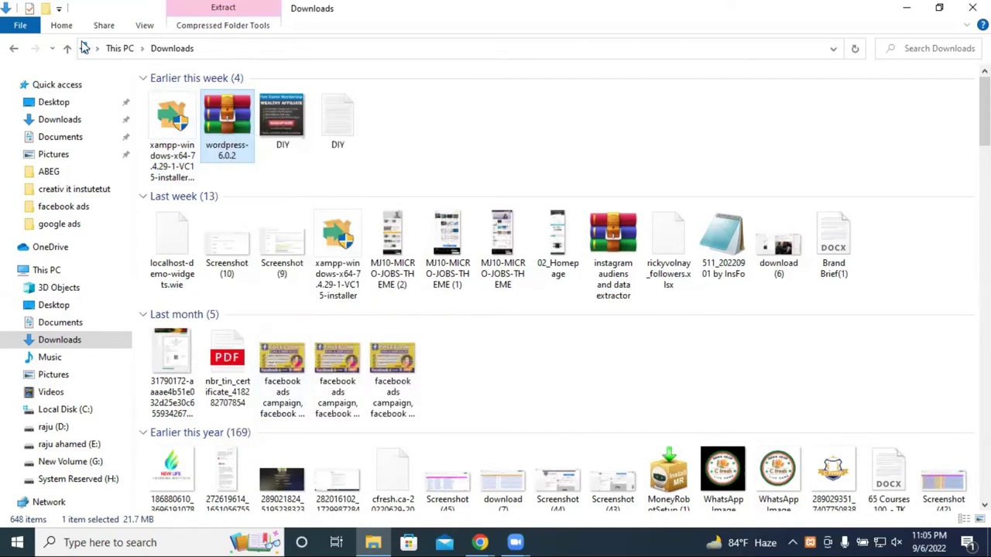
# Go to the htdocs folder inside xampp on Local Disk (C:).
pyautogui.click(68, 49)
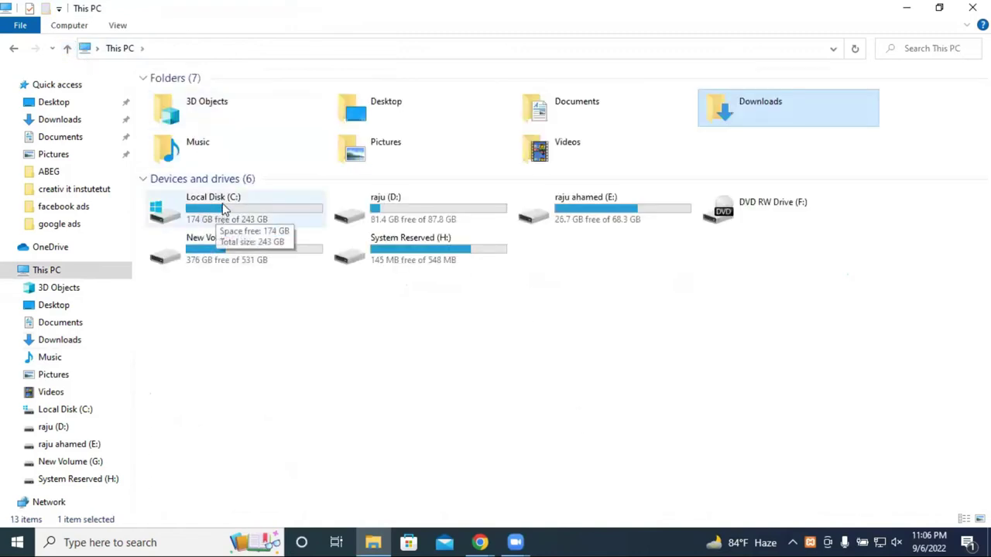
pyautogui.doubleClick(222, 204)
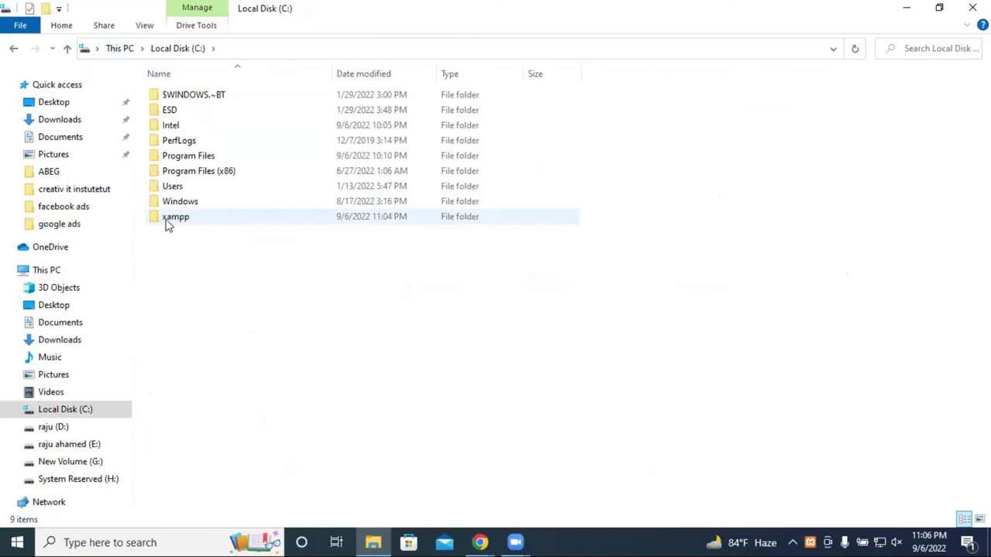
pyautogui.doubleClick(202, 220)
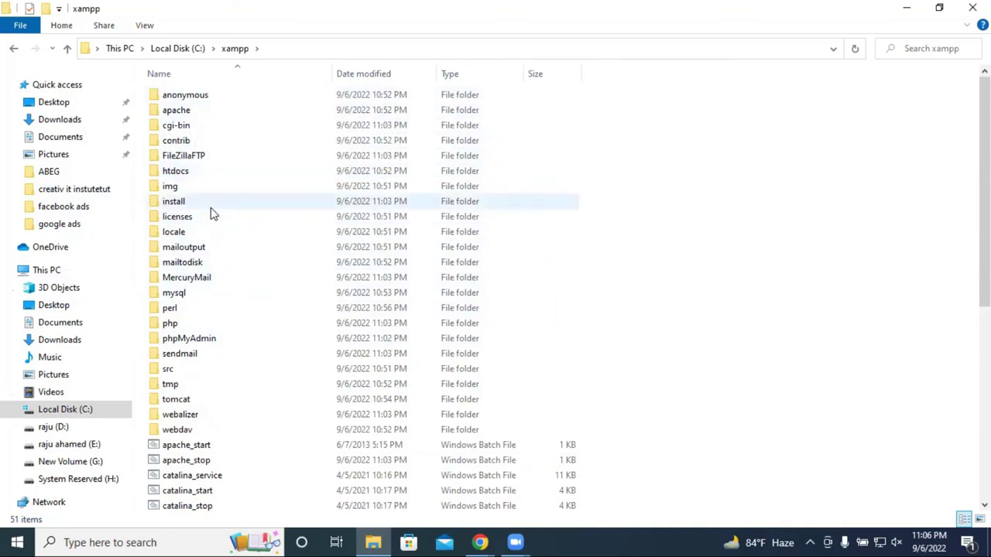
pyautogui.moveTo(194, 178)
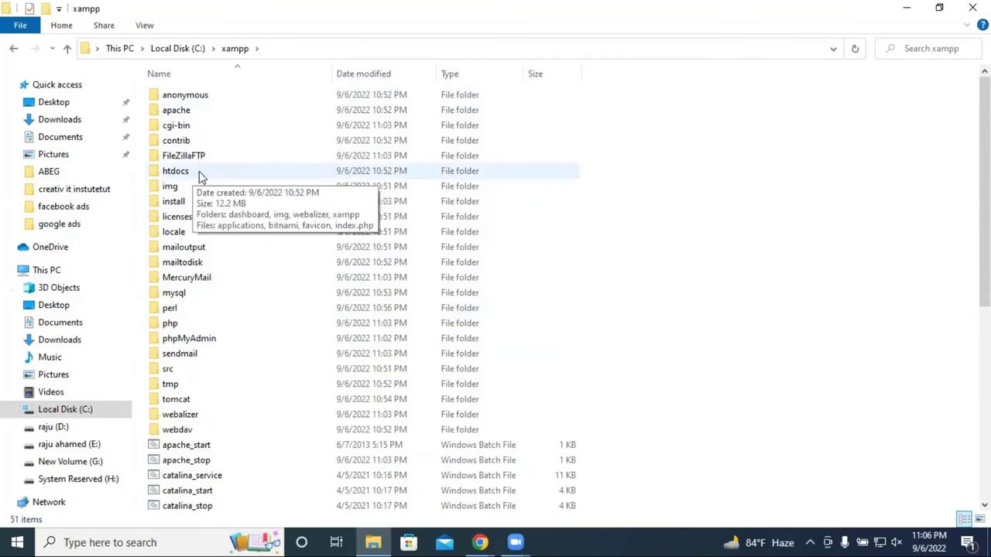
pyautogui.doubleClick(198, 175)
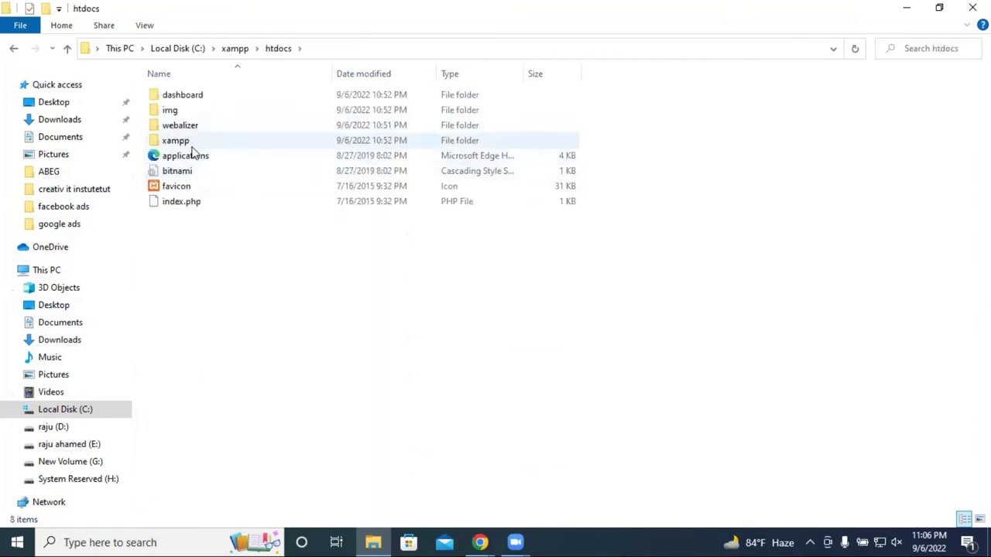
# Delete all the default files and folders inside htdocs.
pyautogui.moveTo(215, 279); pyautogui.dragTo(221, 96)
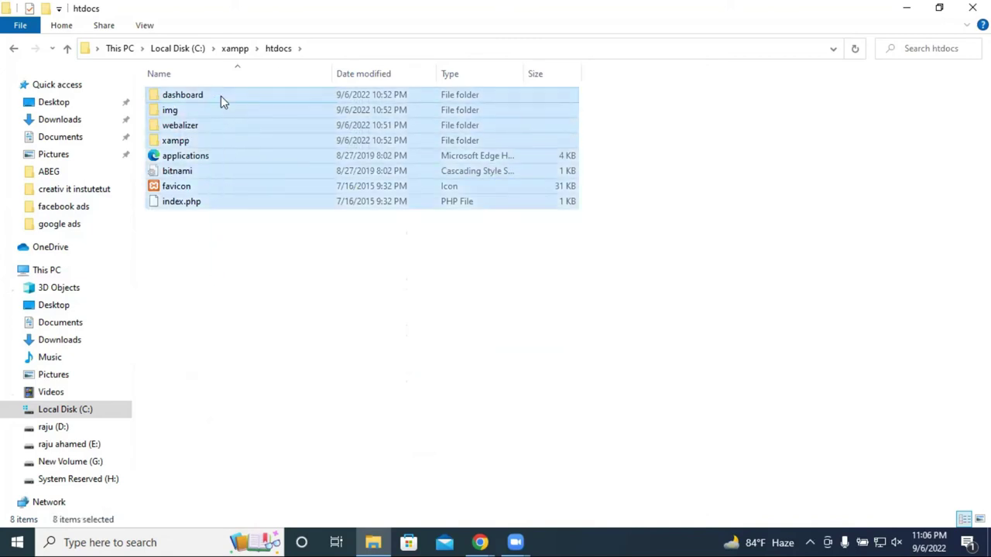
pyautogui.rightClick(221, 96)
pyautogui.click(318, 333)
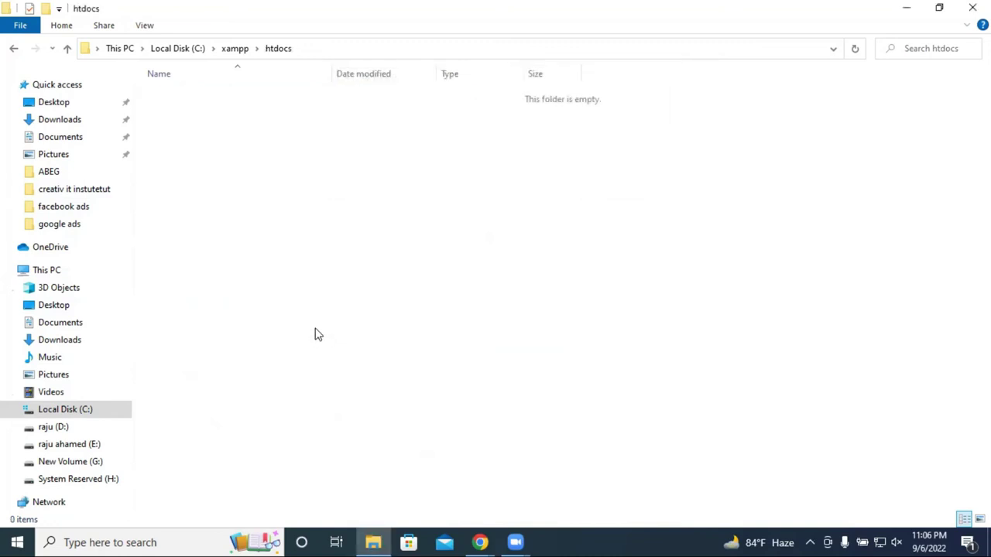
# Switch to Chrome, open a new tab and close the Exquisite Goods site and dashboard tabs.
pyautogui.moveTo(479, 542)
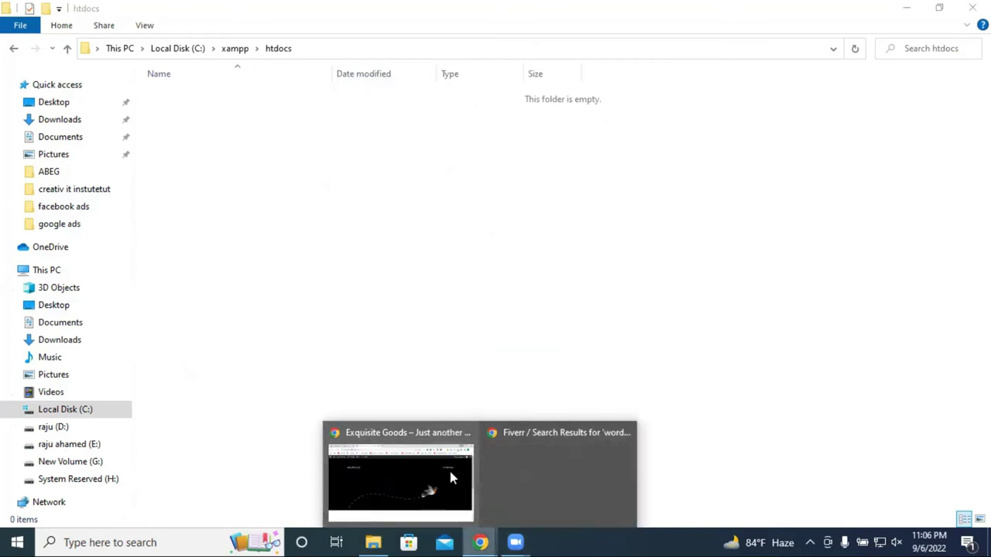
pyautogui.hotkey('alt', 'Tab')
pyautogui.click(367, 12)
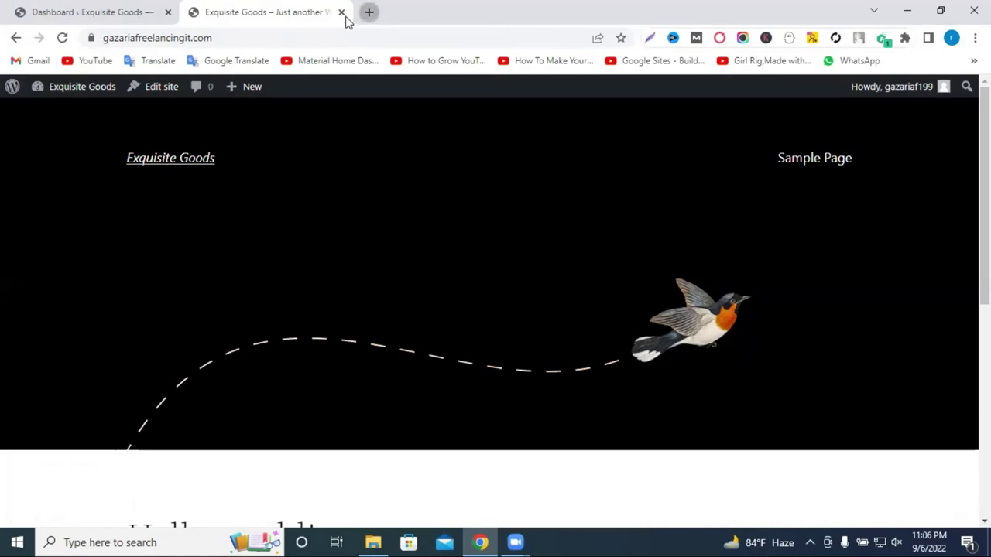
pyautogui.middleClick(241, 16)
pyautogui.click(168, 11)
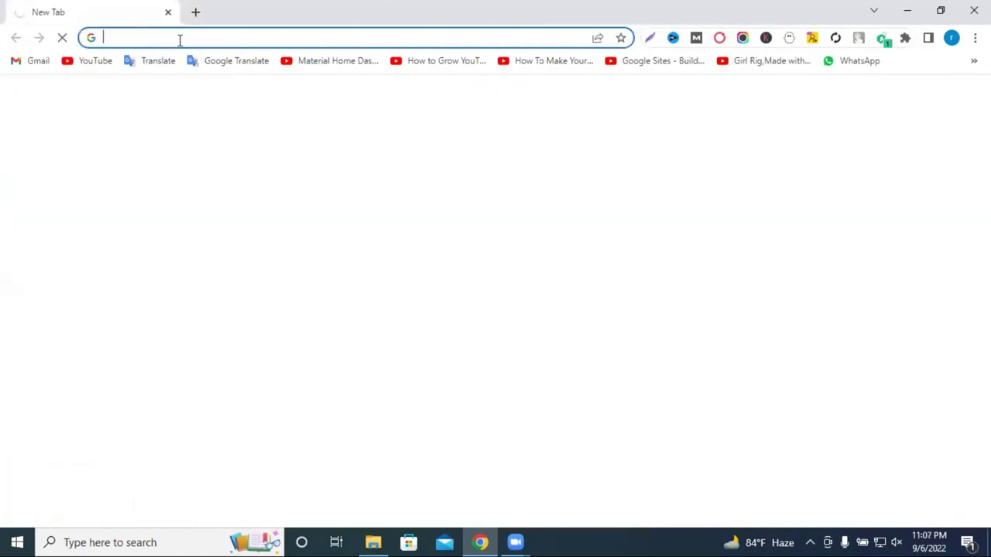
# Try to load localhost in the new browser tab, requesting the address again to test the local server.
pyautogui.click(179, 38)
pyautogui.write('localhost')
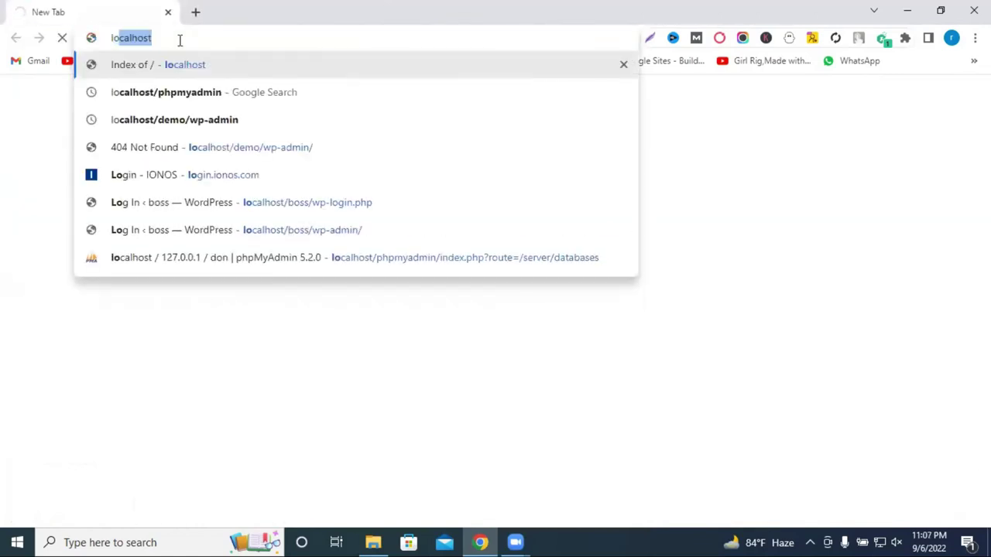
pyautogui.press('Return')
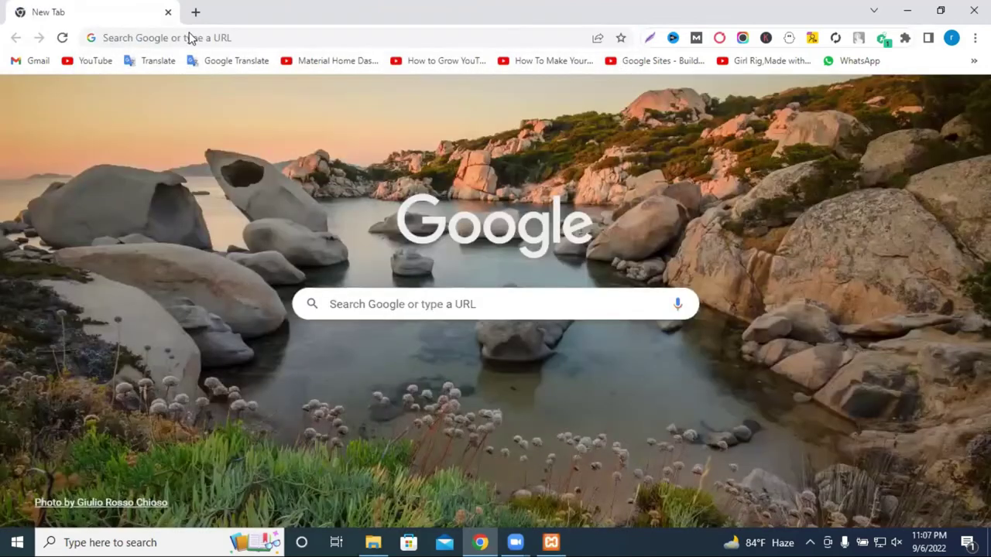
pyautogui.click(193, 38)
pyautogui.write('localhost')
pyautogui.press('Return')
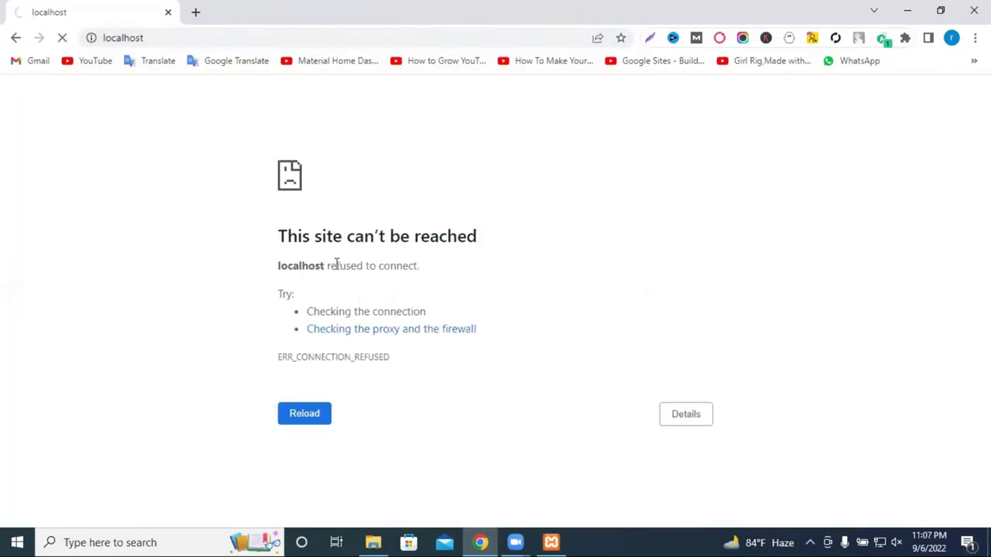
pyautogui.click(175, 40)
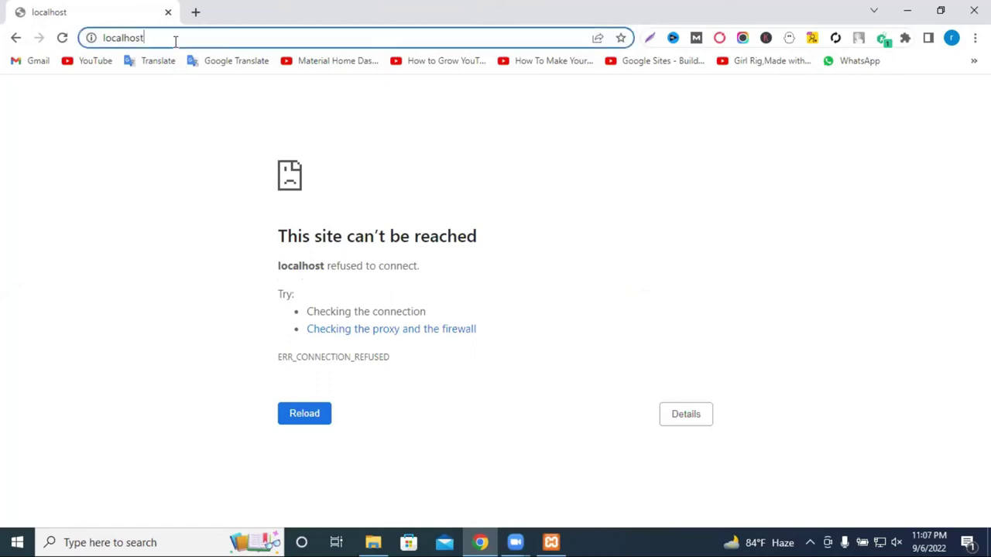
pyautogui.press('Return')
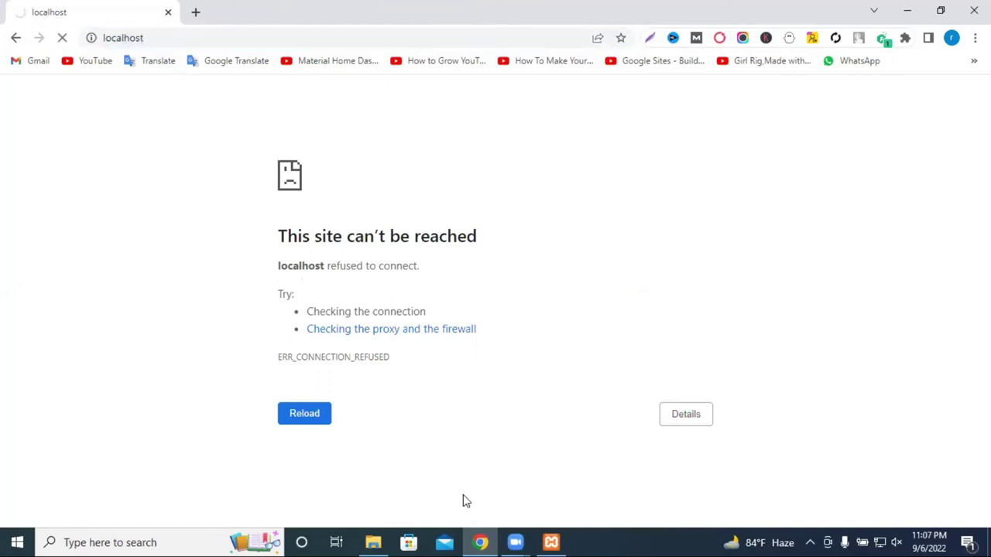
# Return to File Explorer and create a new folder named Boss in htdocs.
pyautogui.click(374, 542)
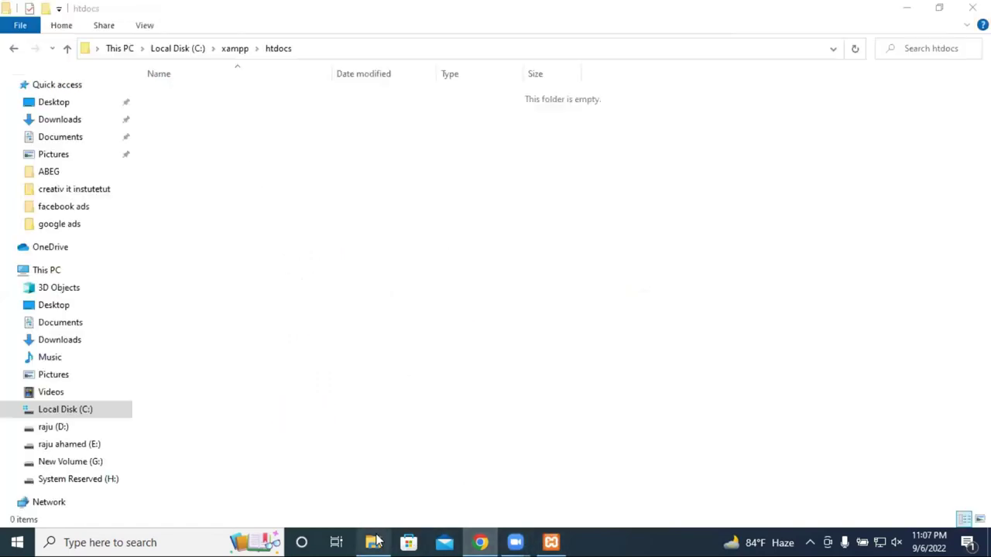
pyautogui.rightClick(219, 135)
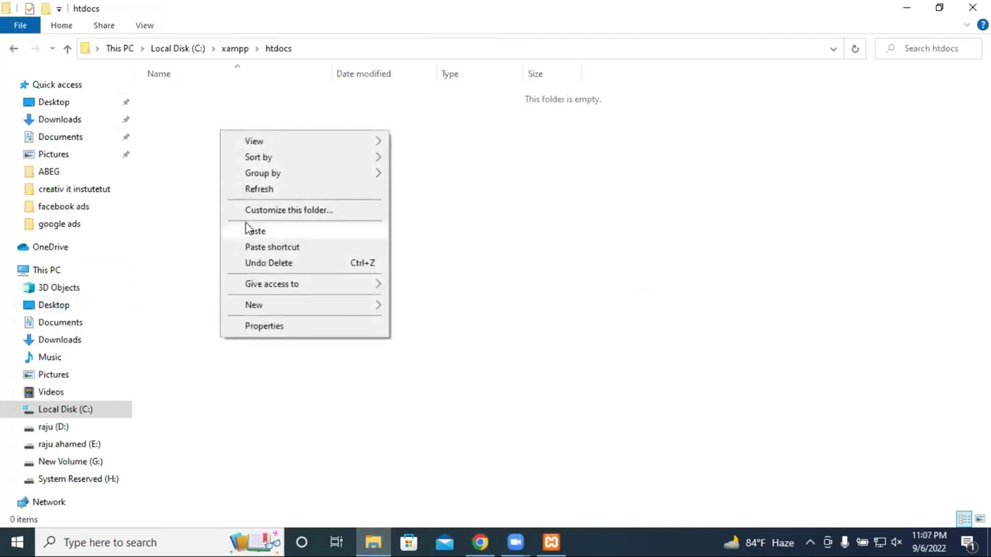
pyautogui.moveTo(336, 307)
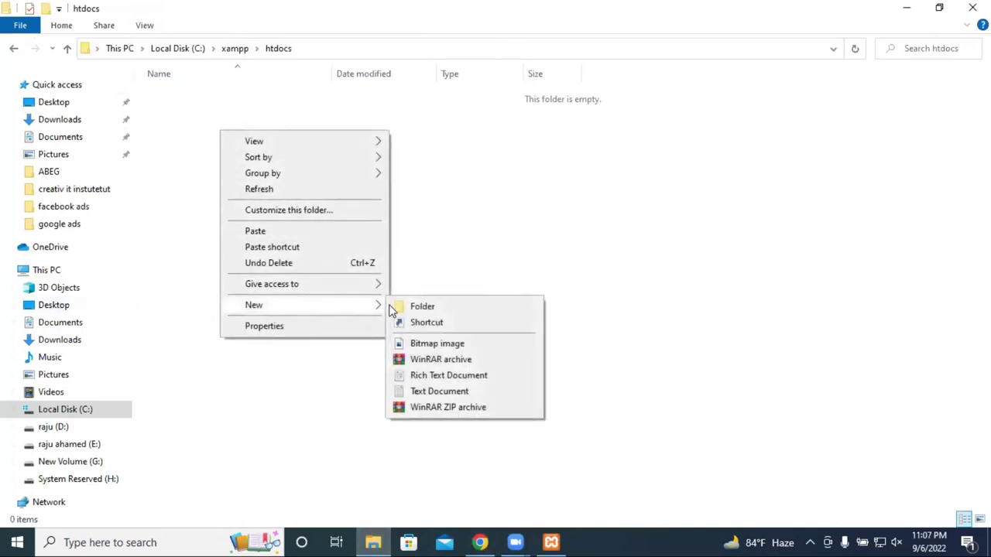
pyautogui.click(423, 310)
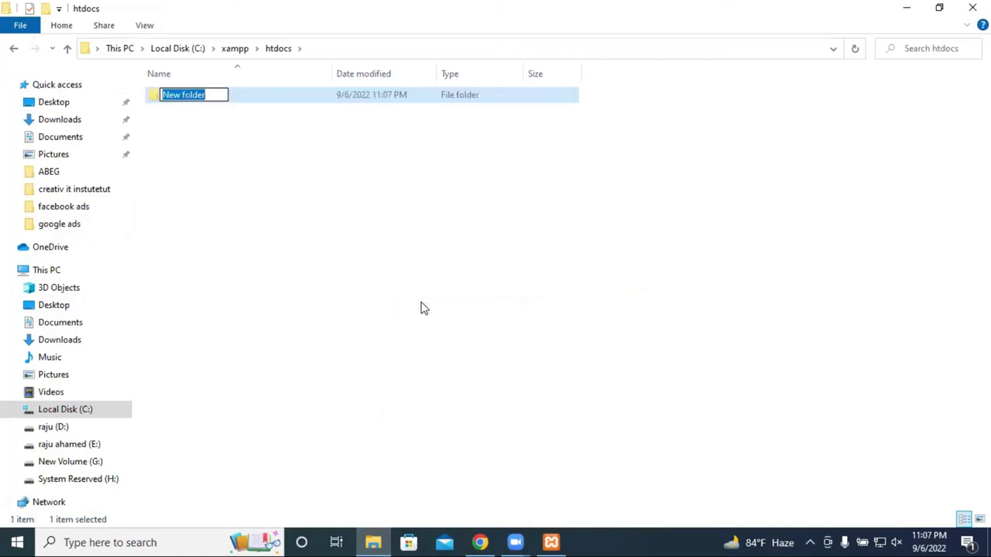
pyautogui.write('Boss')
pyautogui.click(423, 308)
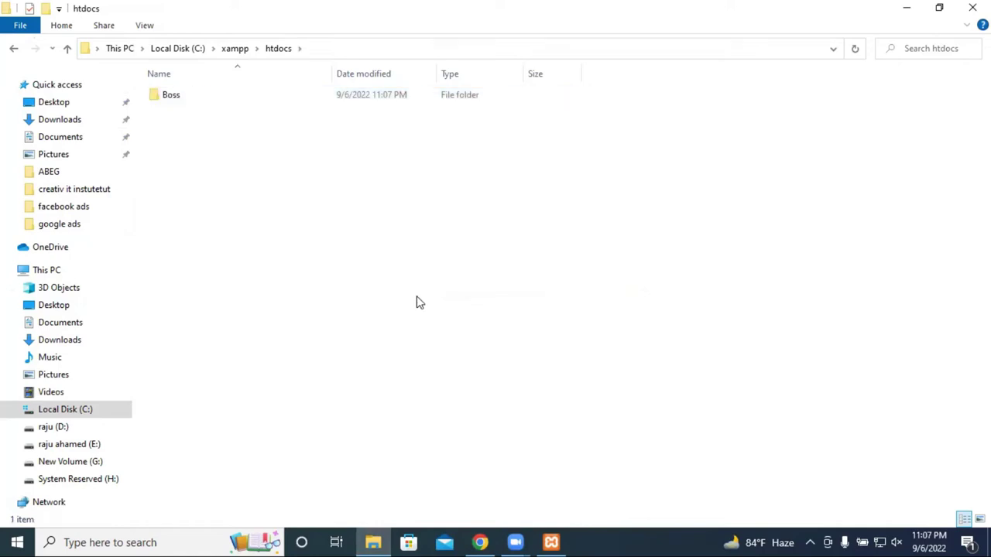
# Paste the wordpress-6.0.2 archive into the Boss folder and extract it there.
pyautogui.doubleClick(205, 103)
pyautogui.rightClick(202, 153)
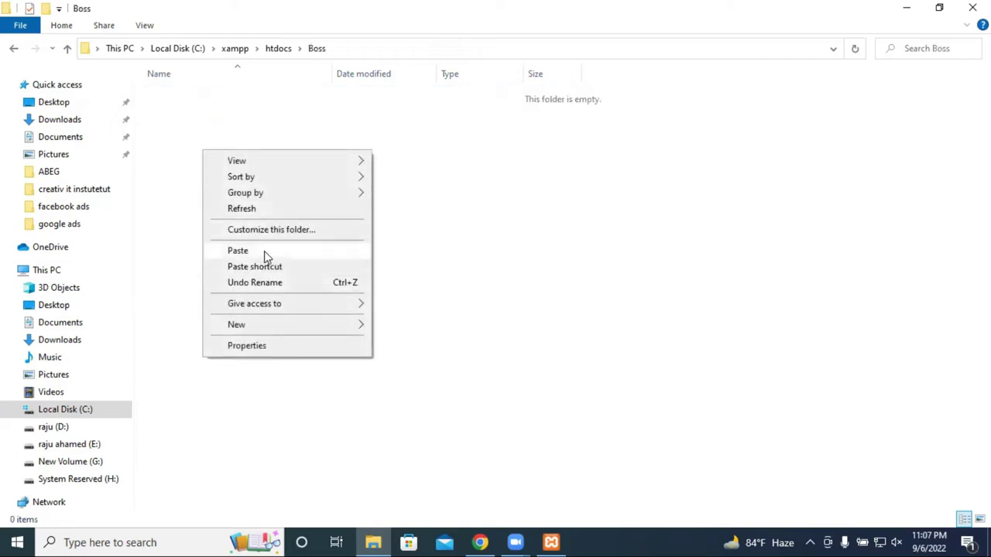
pyautogui.click(237, 251)
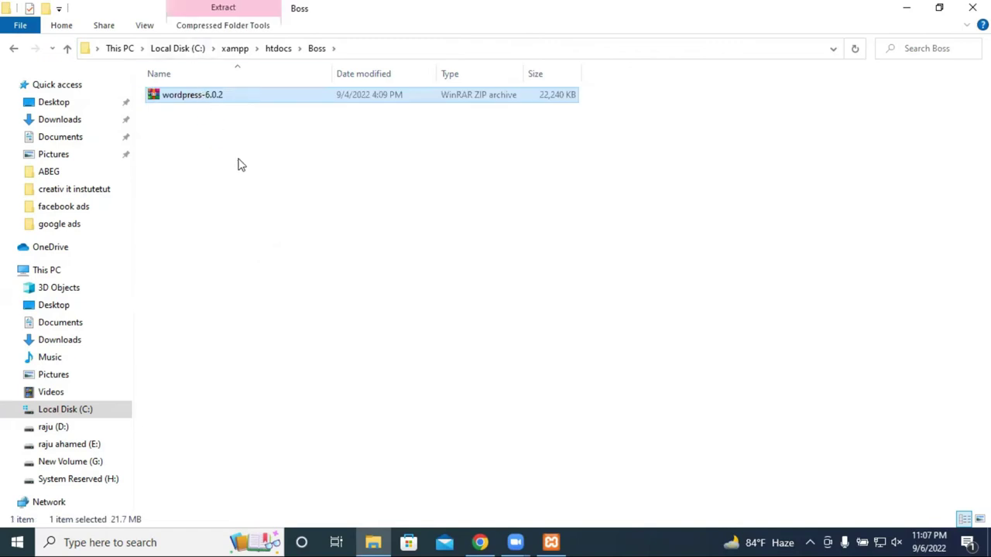
pyautogui.rightClick(200, 94)
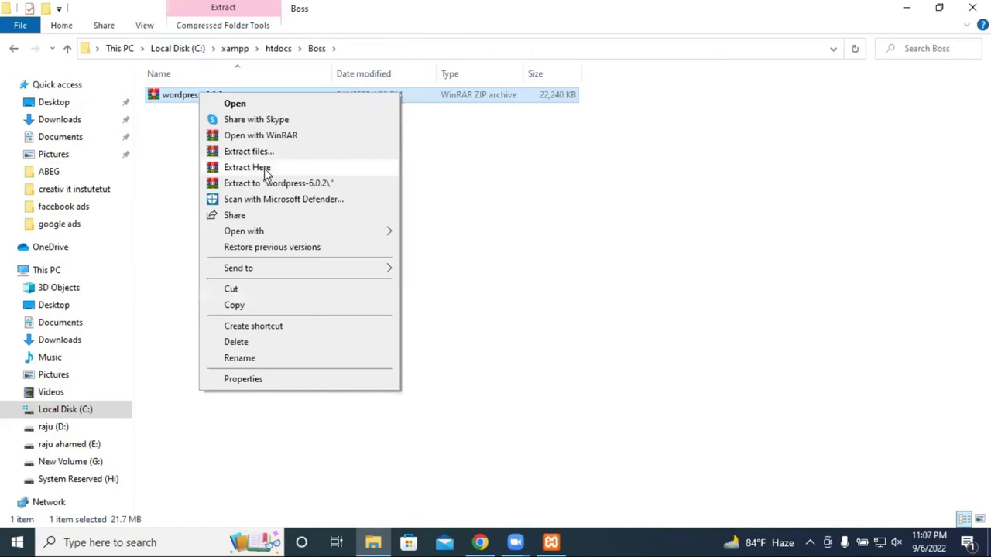
pyautogui.click(266, 172)
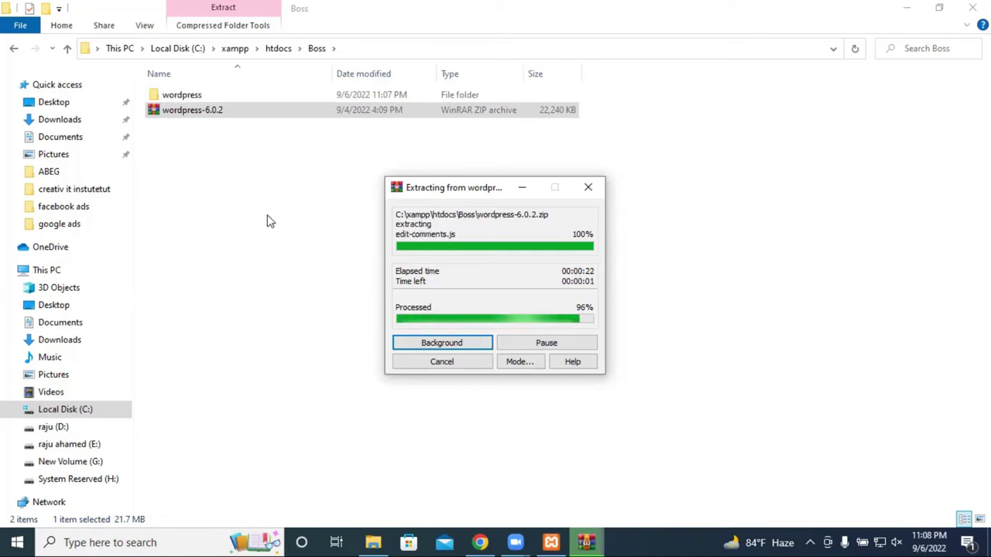
# Move all the contents of the extracted wordpress folder up into the Boss folder.
pyautogui.doubleClick(211, 96)
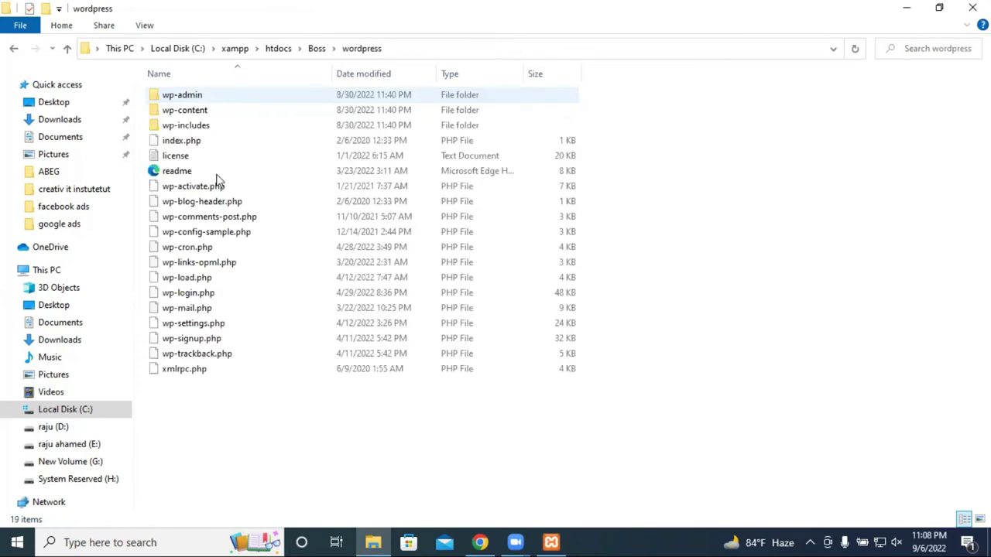
pyautogui.moveTo(195, 412); pyautogui.dragTo(272, 108)
pyautogui.rightClick(272, 104)
pyautogui.press('Escape')
pyautogui.click(67, 49)
pyautogui.rightClick(221, 177)
pyautogui.click(272, 281)
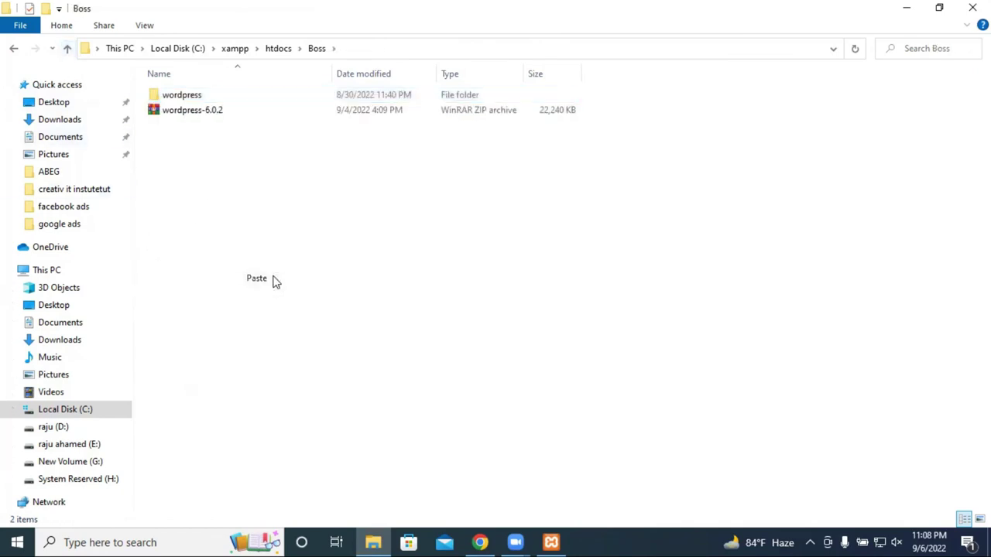
# Delete the emptied wordpress folder from Boss and go back up to htdocs.
pyautogui.click(190, 97)
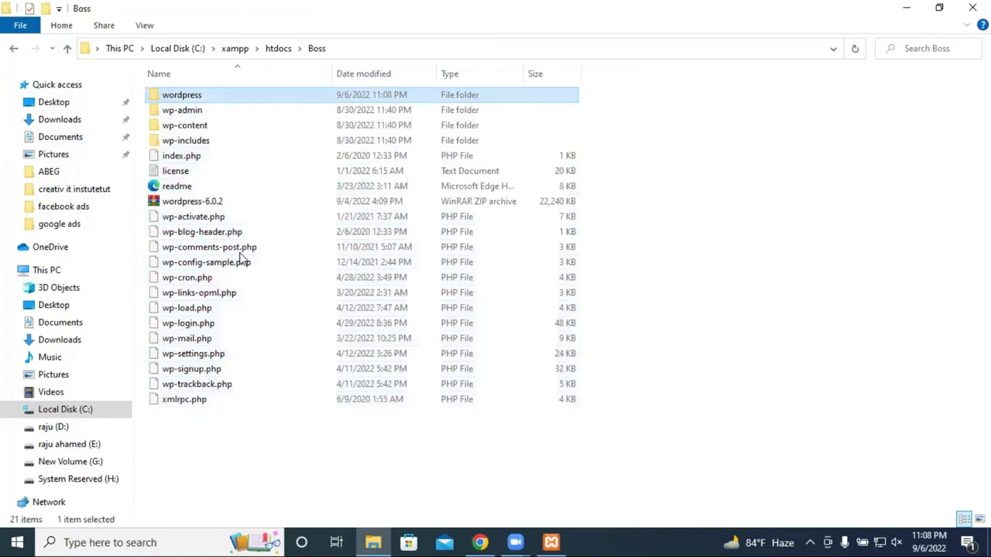
pyautogui.rightClick(190, 96)
pyautogui.click(246, 380)
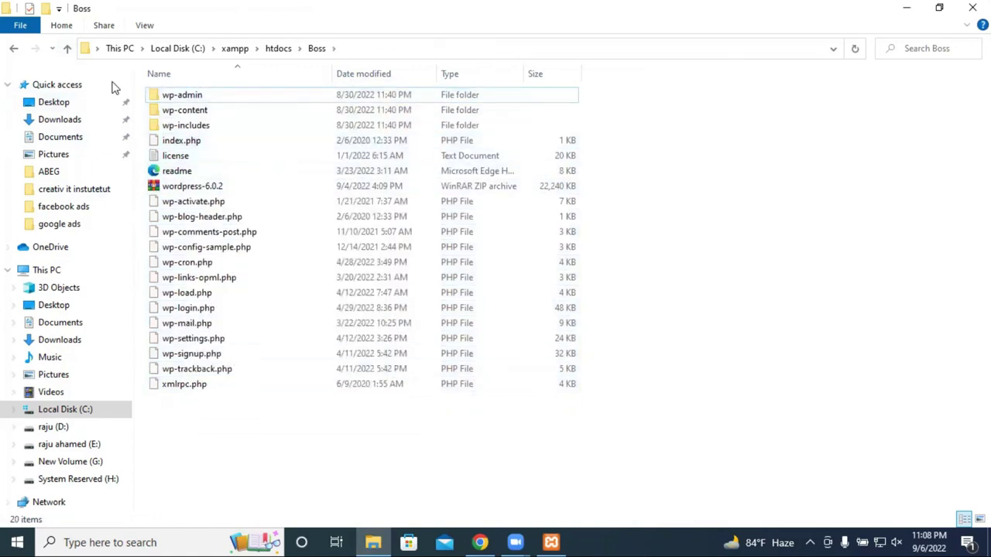
pyautogui.click(68, 48)
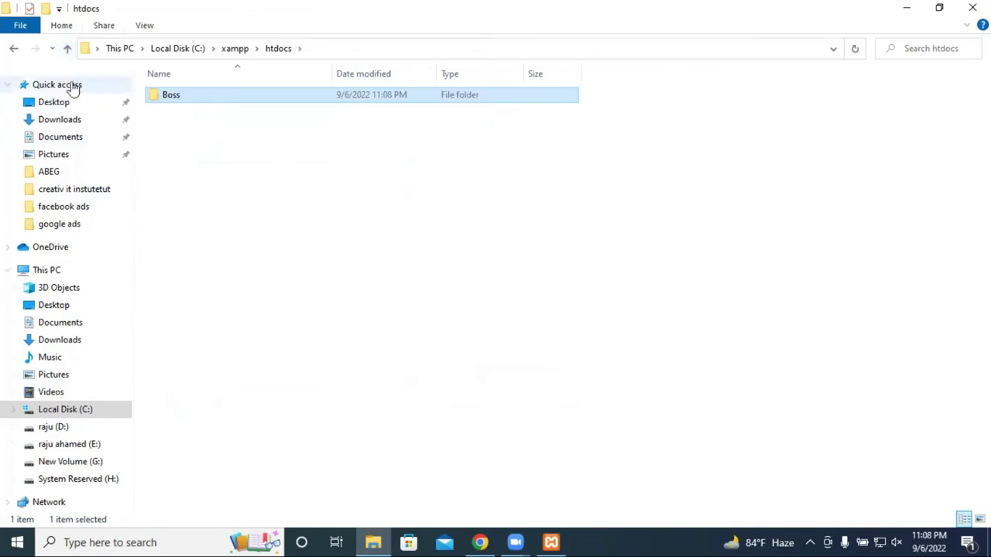
# Check the contents of the Boss folder, switch to Chrome and try to reload the localhost page.
pyautogui.doubleClick(194, 104)
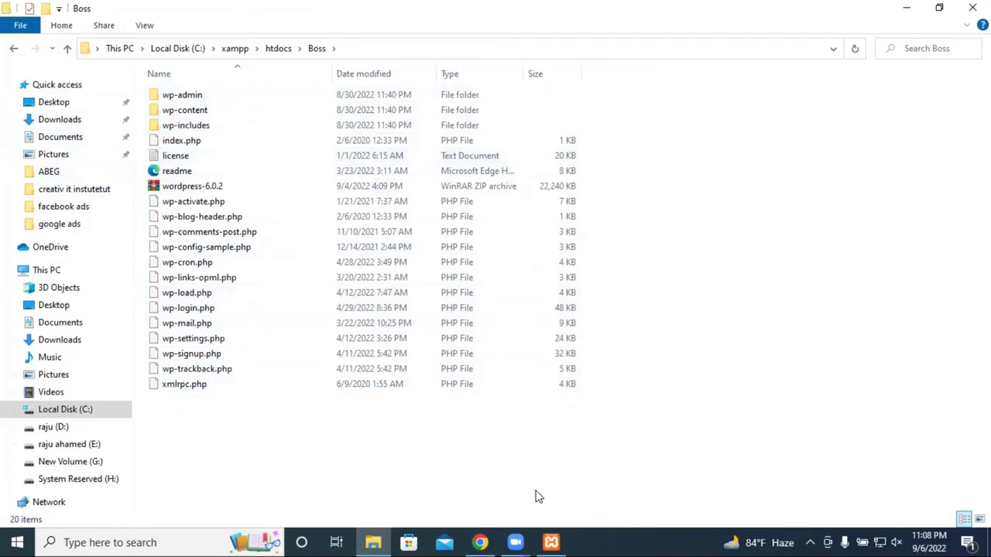
pyautogui.click(480, 541)
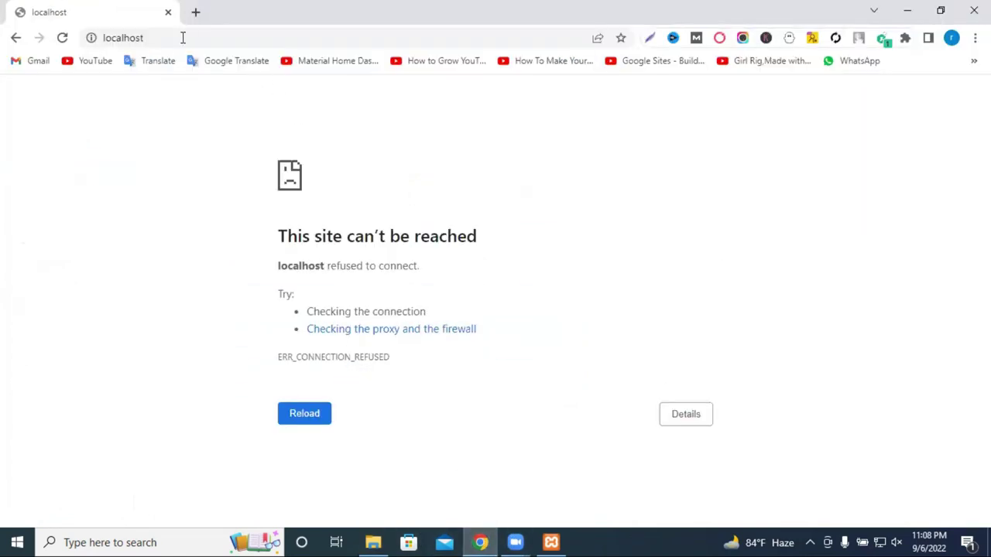
pyautogui.click(183, 37)
pyautogui.press('Return')
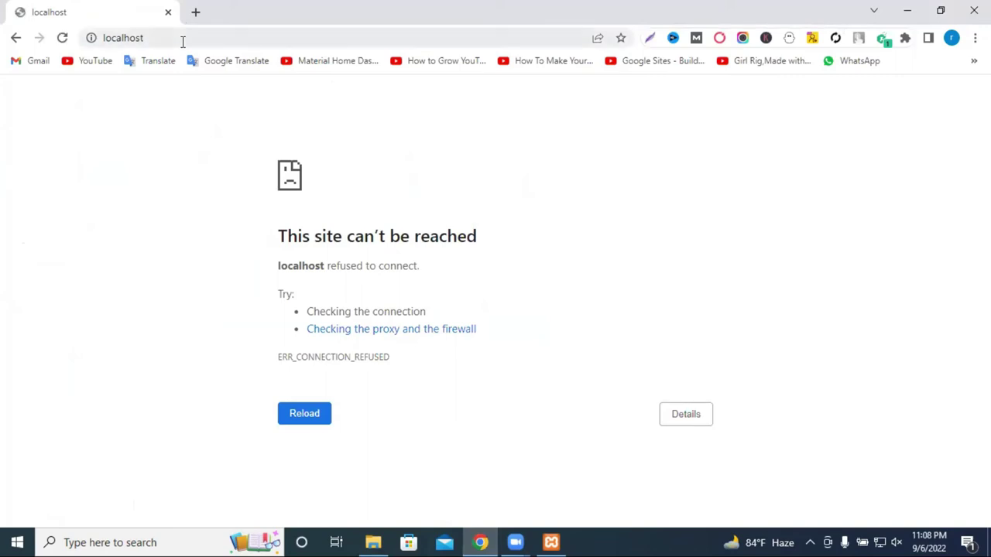
pyautogui.click(183, 41)
pyautogui.press('Return')
pyautogui.click(182, 41)
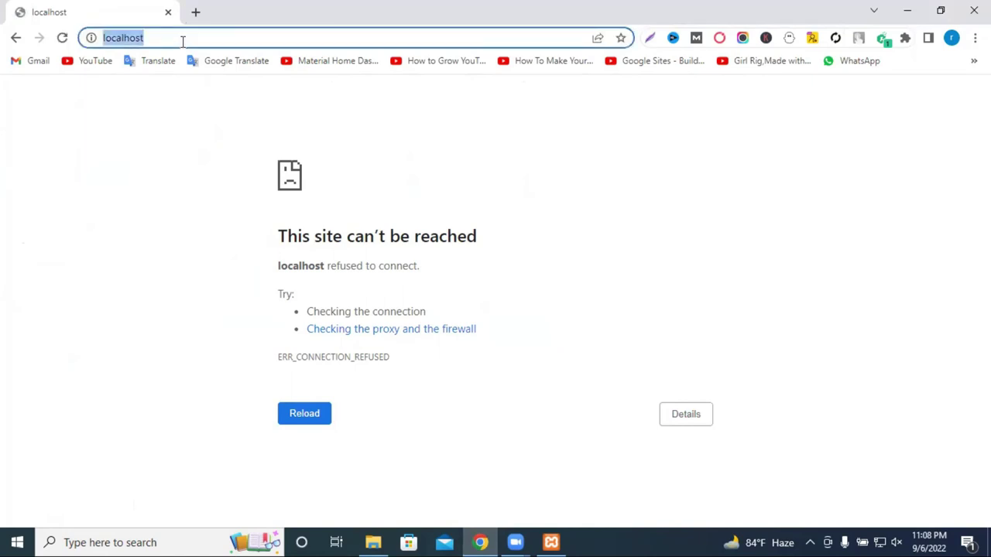
pyautogui.press('Return')
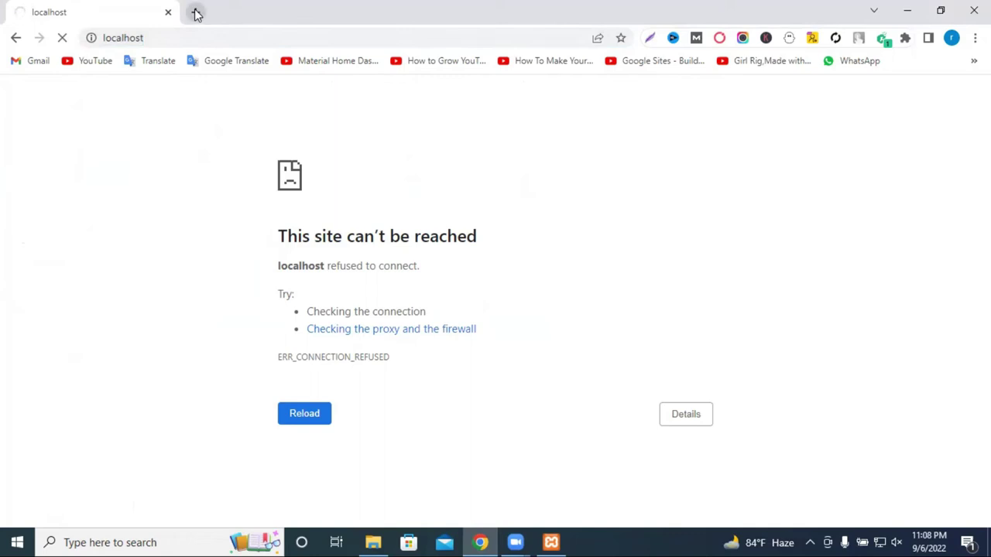
# Try to load localhost in a fresh browser tab, closing the old one.
pyautogui.click(197, 14)
pyautogui.click(168, 13)
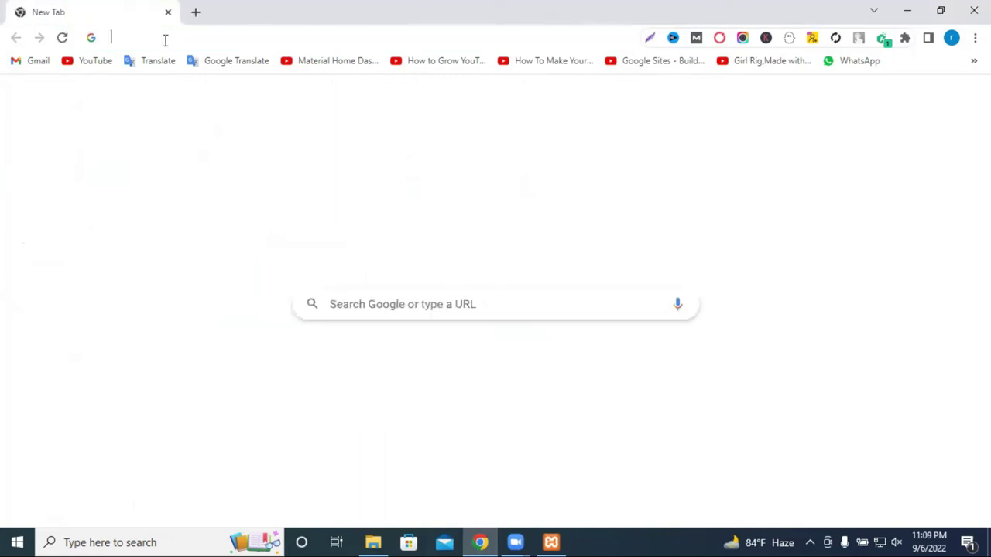
pyautogui.click(165, 40)
pyautogui.write('localhost')
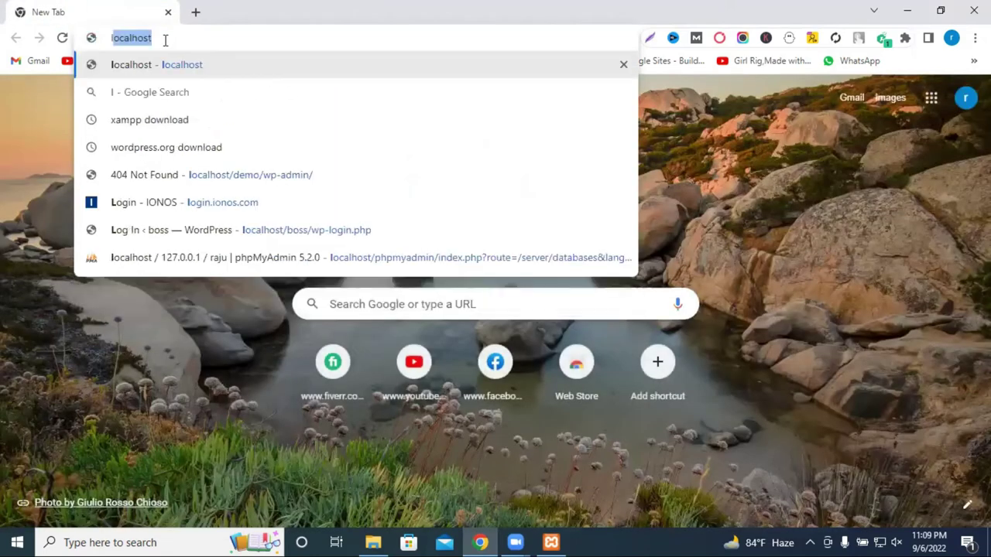
pyautogui.press('Return')
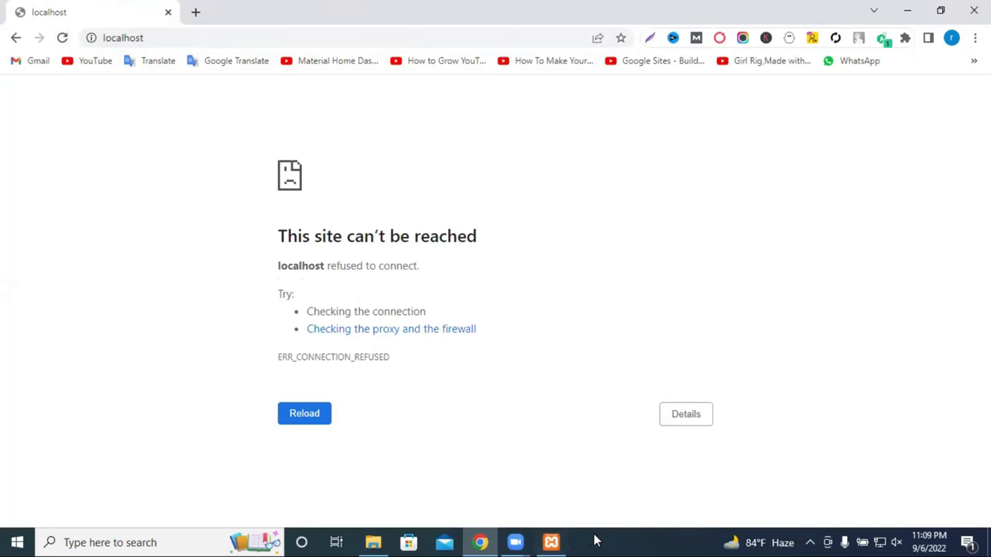
# Switch to the XAMPP Control Panel, start the Apache and MySQL modules, and minimize the panel.
pyautogui.click(552, 542)
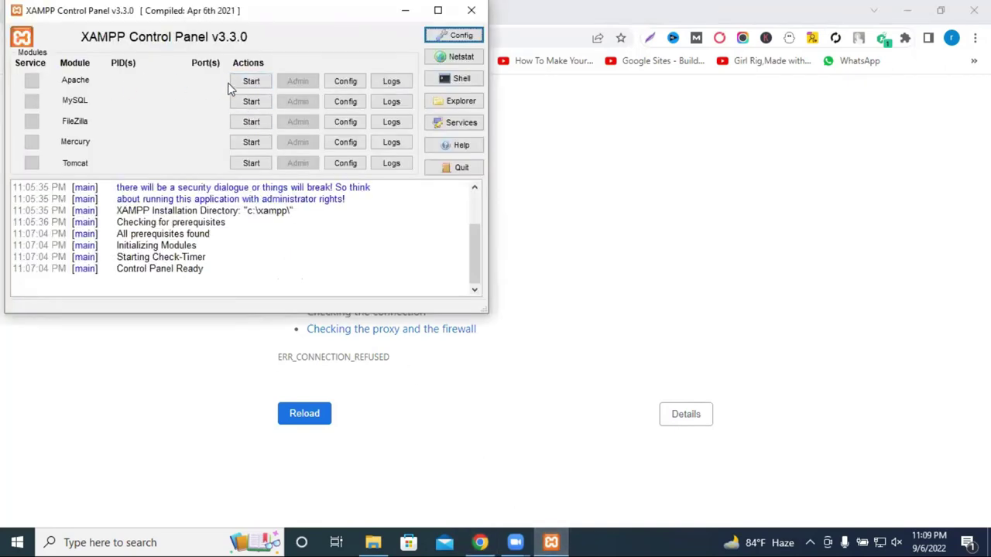
pyautogui.click(252, 82)
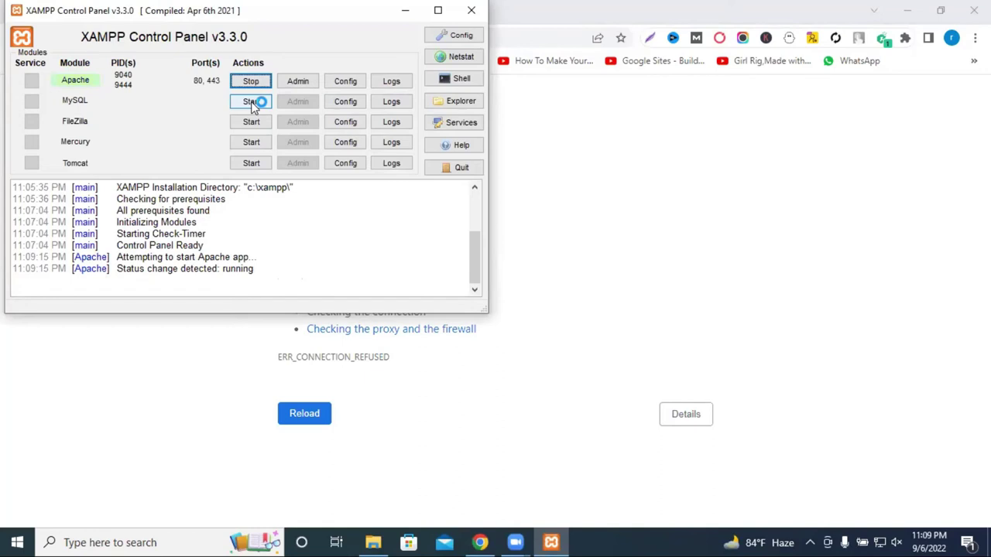
pyautogui.click(252, 105)
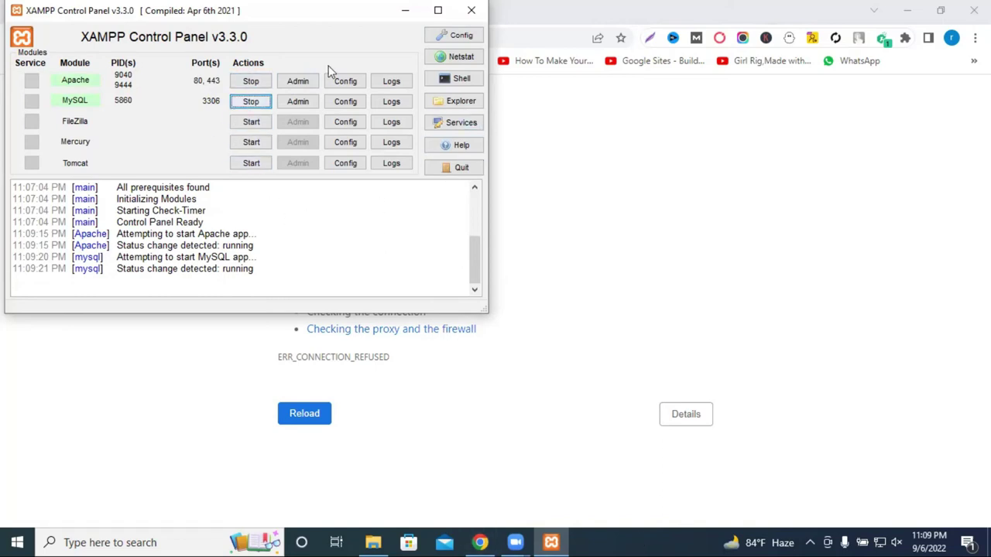
pyautogui.click(403, 11)
# Reload localhost in Chrome and open the Boss directory from the index page.
pyautogui.click(247, 38)
pyautogui.press('Return')
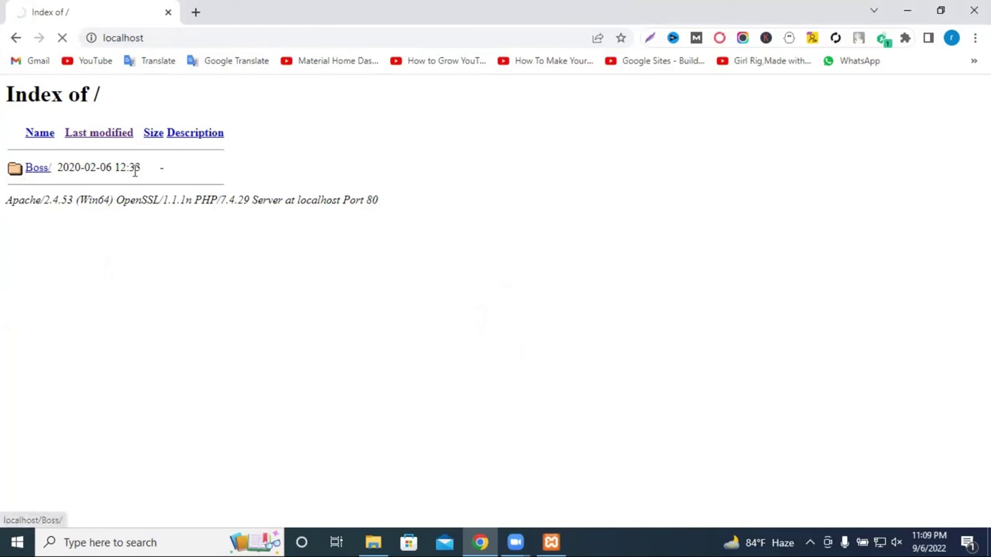
pyautogui.moveTo(148, 178); pyautogui.dragTo(80, 172)
pyautogui.click(31, 175)
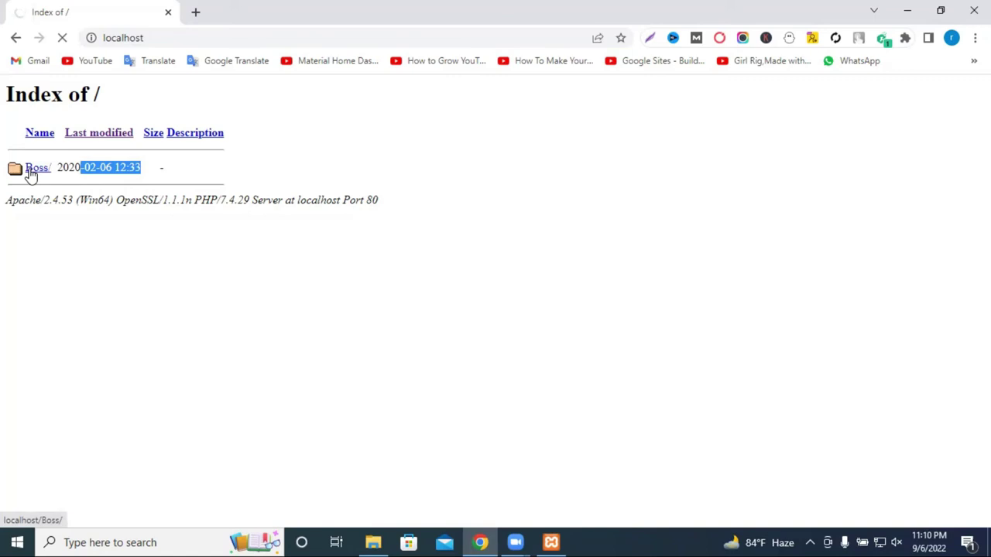
pyautogui.click(158, 37)
pyautogui.click(306, 180)
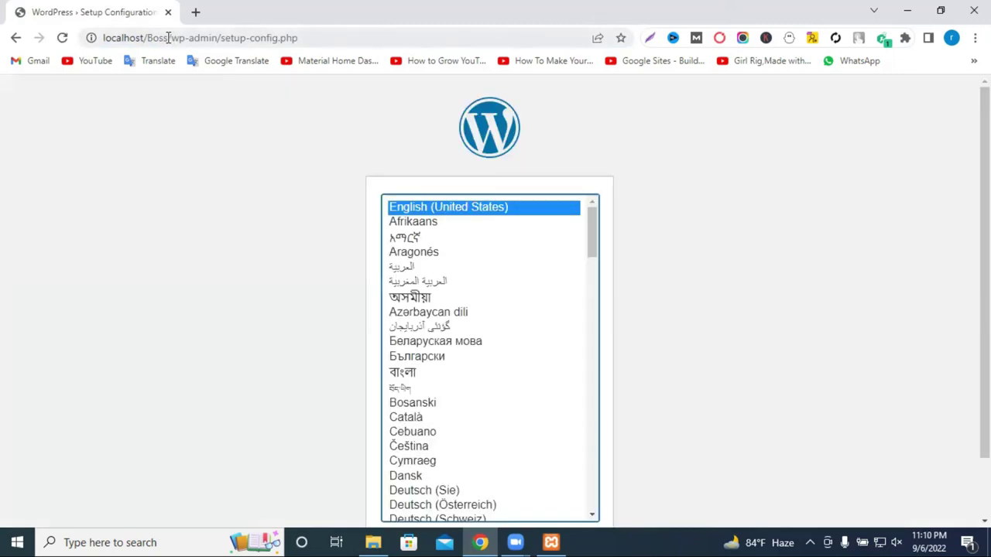
# Continue the WordPress setup with English (United States) as the installation language.
pyautogui.moveTo(170, 37); pyautogui.dragTo(145, 37)
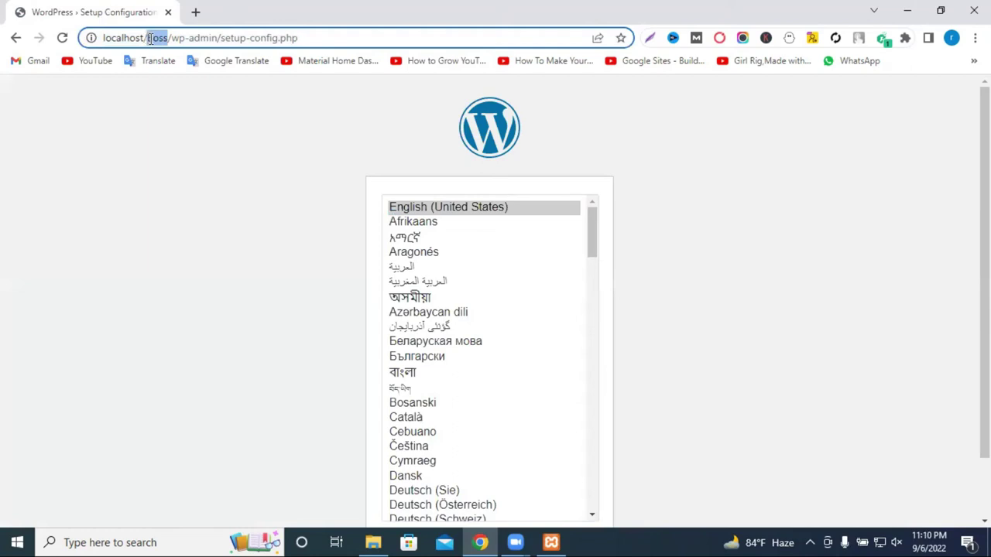
pyautogui.click(667, 151)
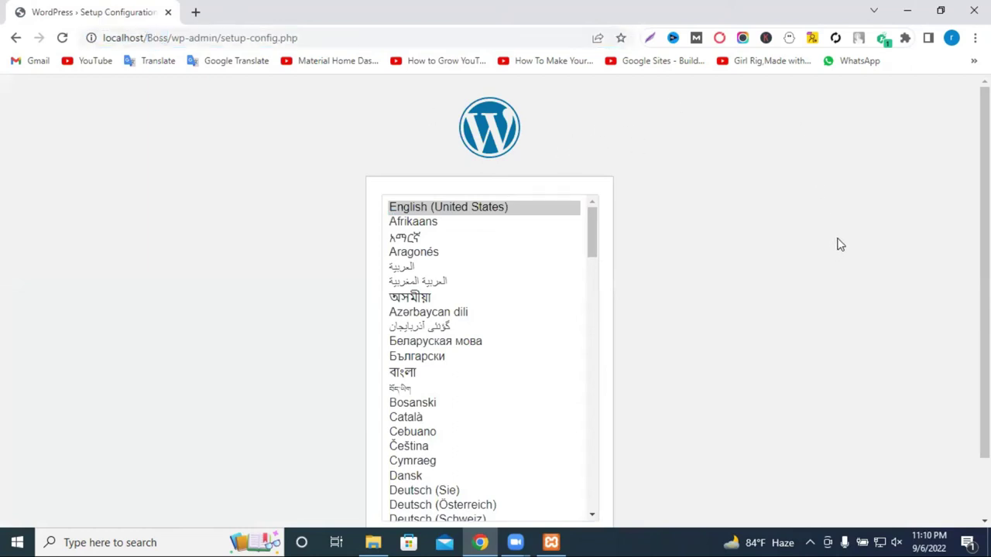
pyautogui.scroll(-1, 921, 198)
pyautogui.scroll(1, 671, 184)
pyautogui.scroll(-1, 680, 240)
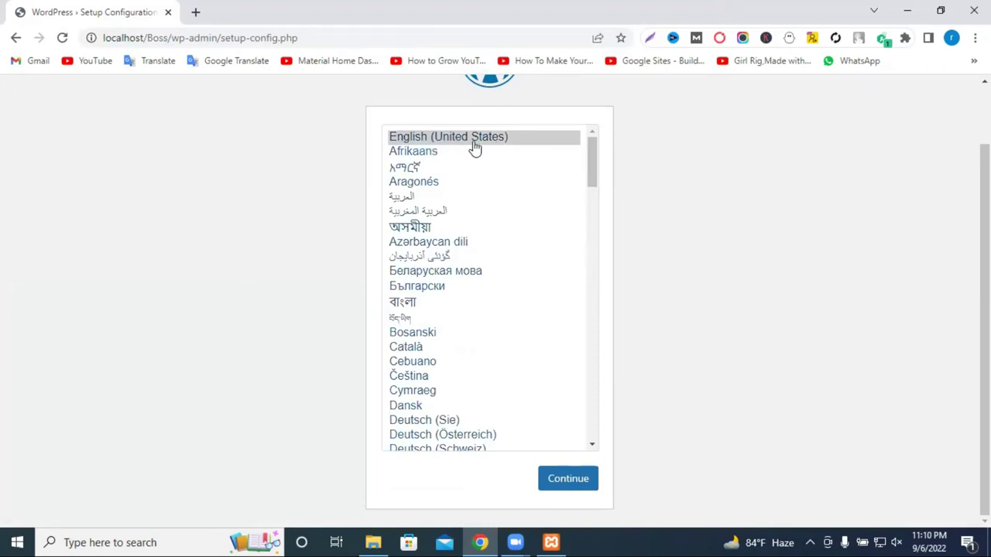
pyautogui.click(586, 480)
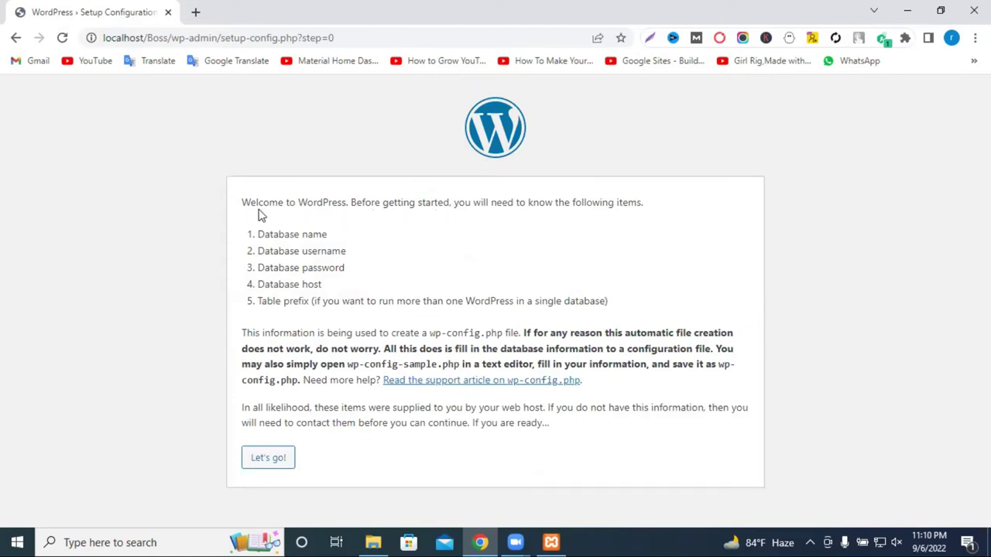
# Read through the list of database details required for the WordPress setup.
pyautogui.moveTo(247, 202); pyautogui.dragTo(416, 203)
pyautogui.click(347, 204)
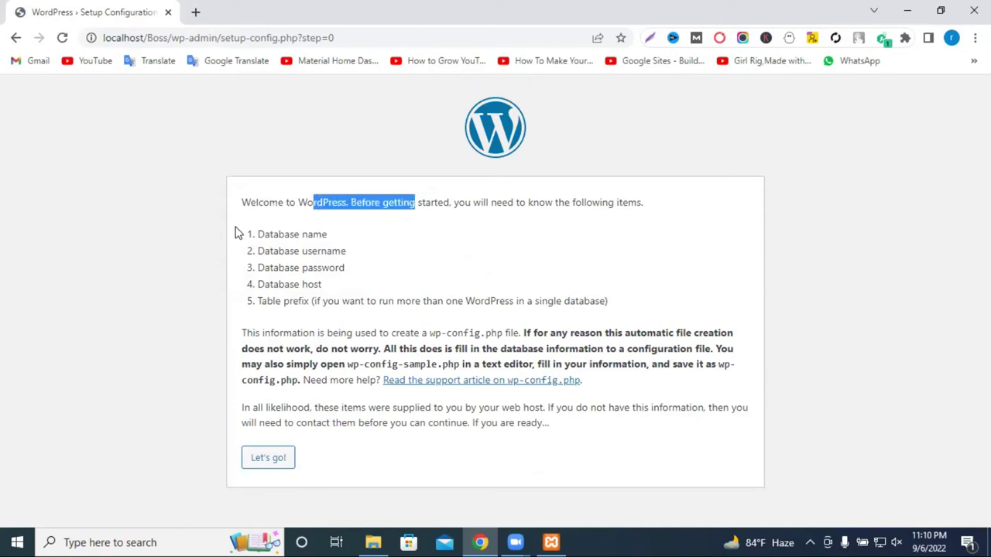
pyautogui.moveTo(258, 234); pyautogui.dragTo(341, 242)
pyautogui.moveTo(258, 250); pyautogui.dragTo(346, 251)
pyautogui.moveTo(258, 268); pyautogui.dragTo(376, 274)
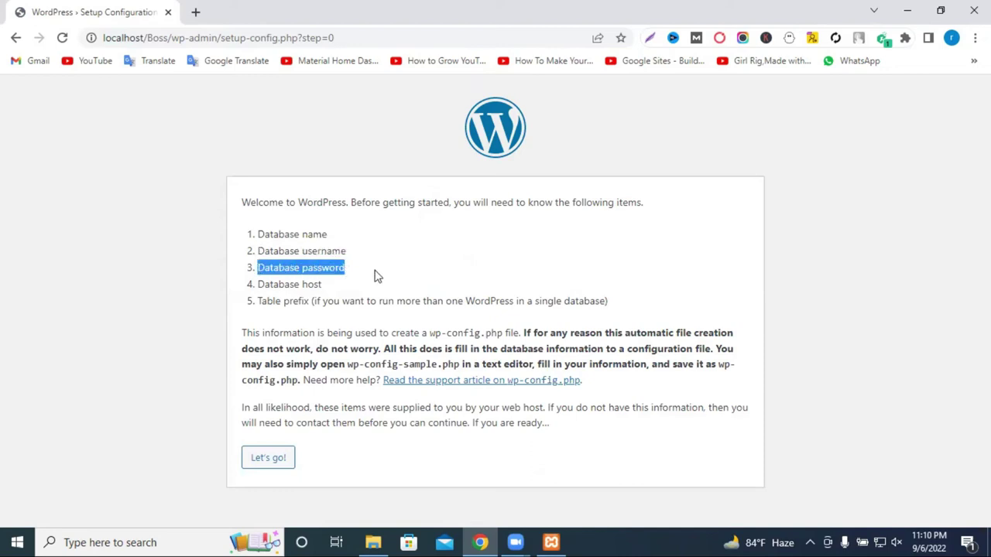
pyautogui.moveTo(256, 287); pyautogui.dragTo(345, 281)
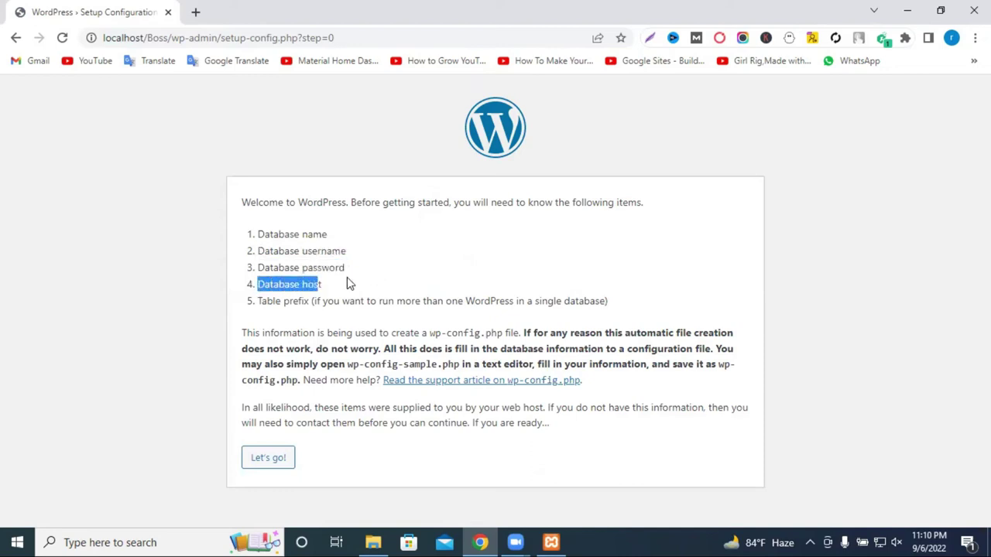
pyautogui.click(377, 281)
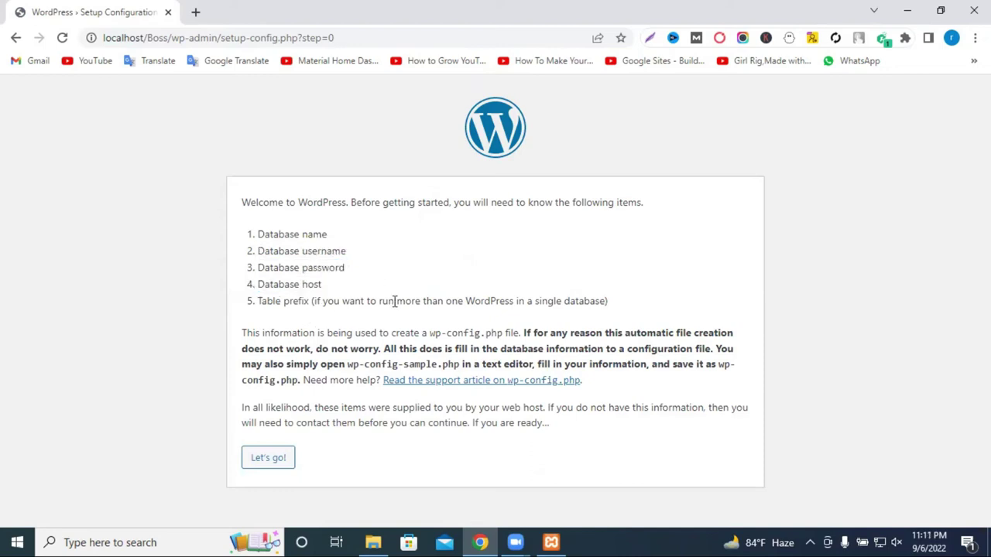
# Proceed to the database connection form and clear the prefilled database name.
pyautogui.click(265, 462)
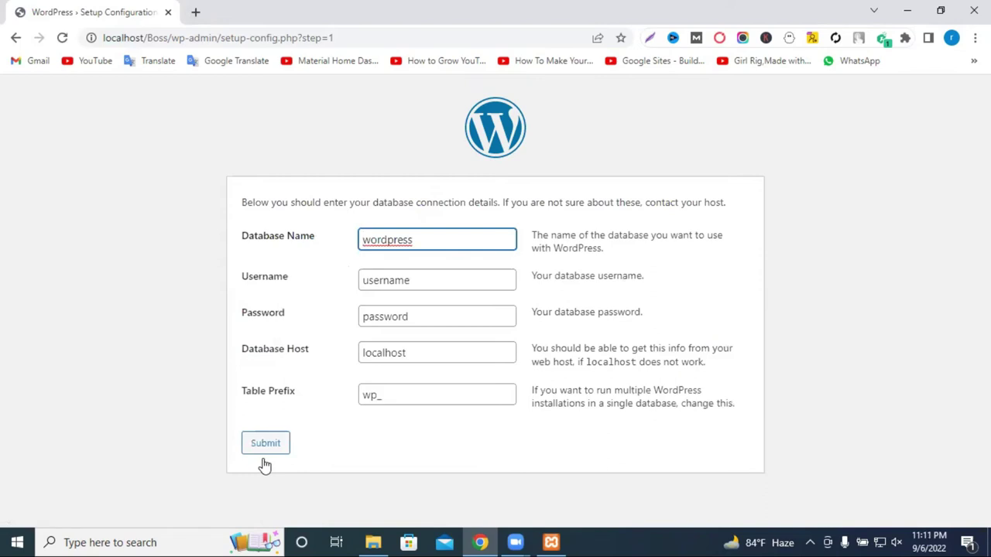
pyautogui.doubleClick(419, 241)
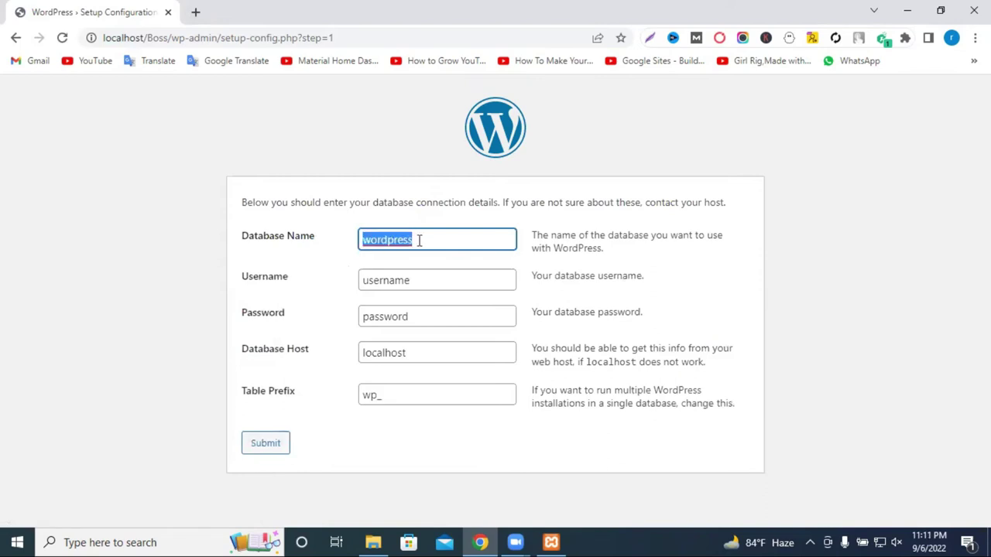
pyautogui.press('BackSpace')
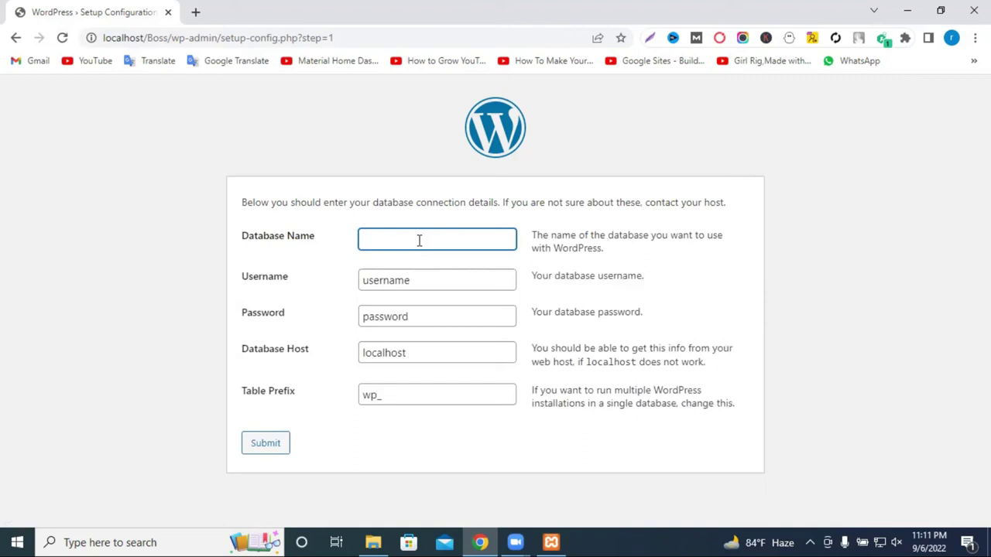
# Search for localhost/phpmyadmin in a new browser tab and open the local phpMyAdmin from the results.
pyautogui.click(195, 12)
pyautogui.click(211, 36)
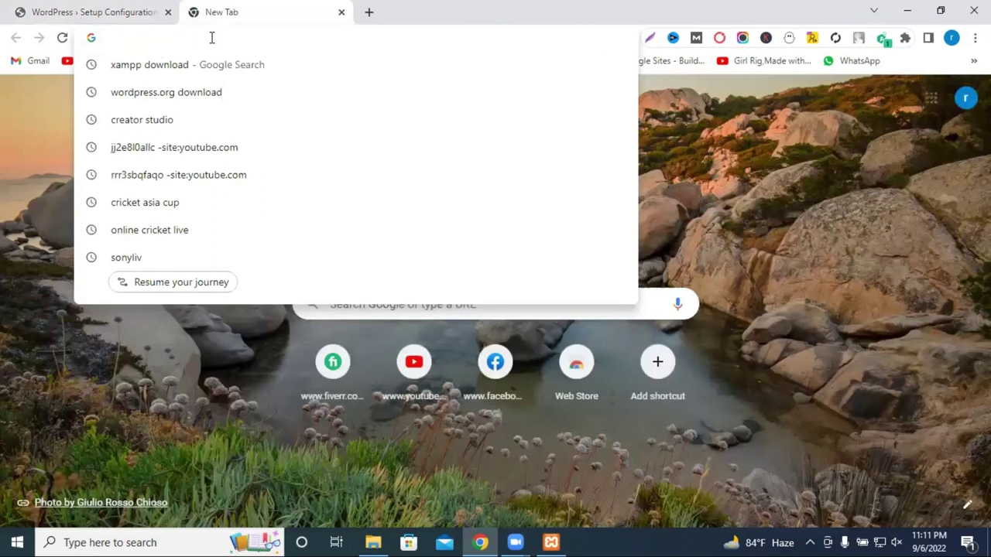
pyautogui.write('lo')
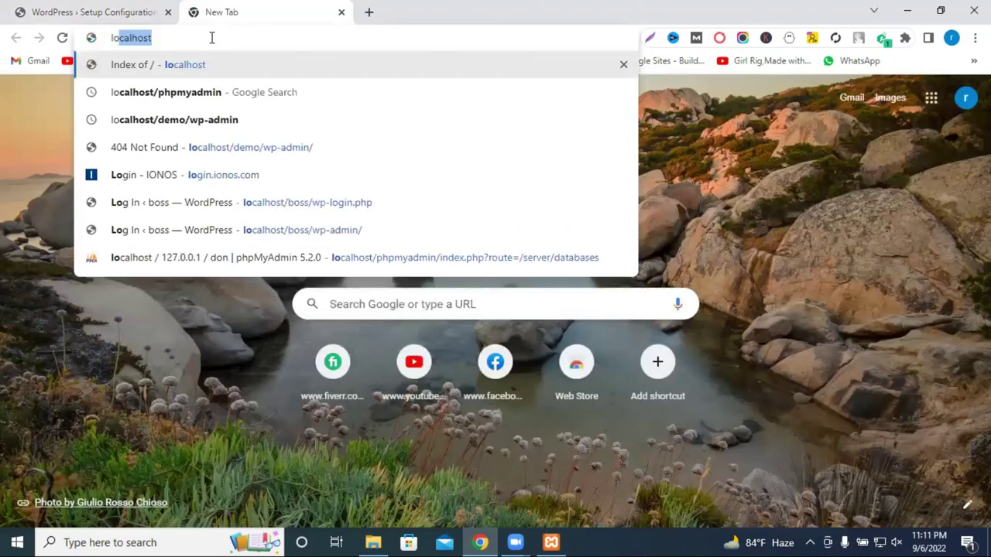
pyautogui.press('Right')
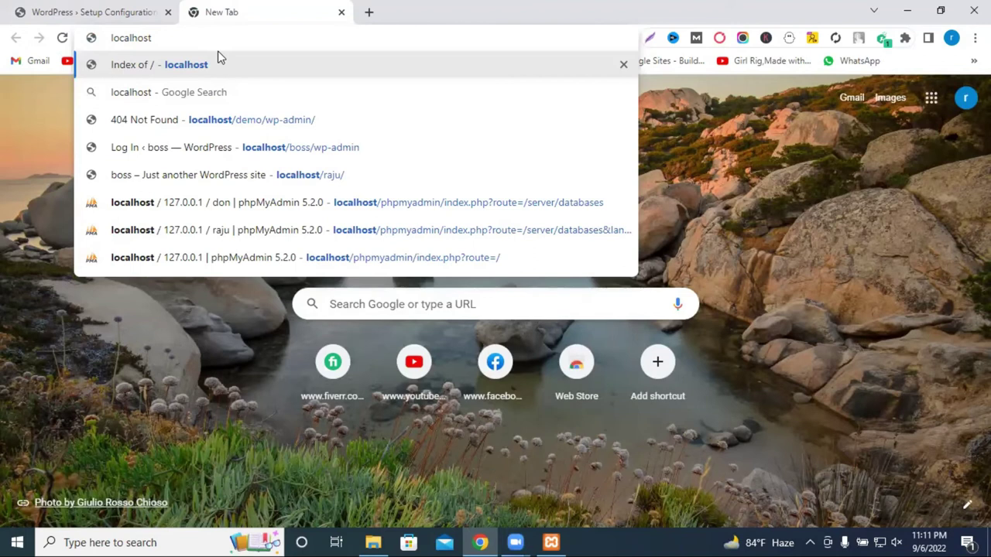
pyautogui.write('/')
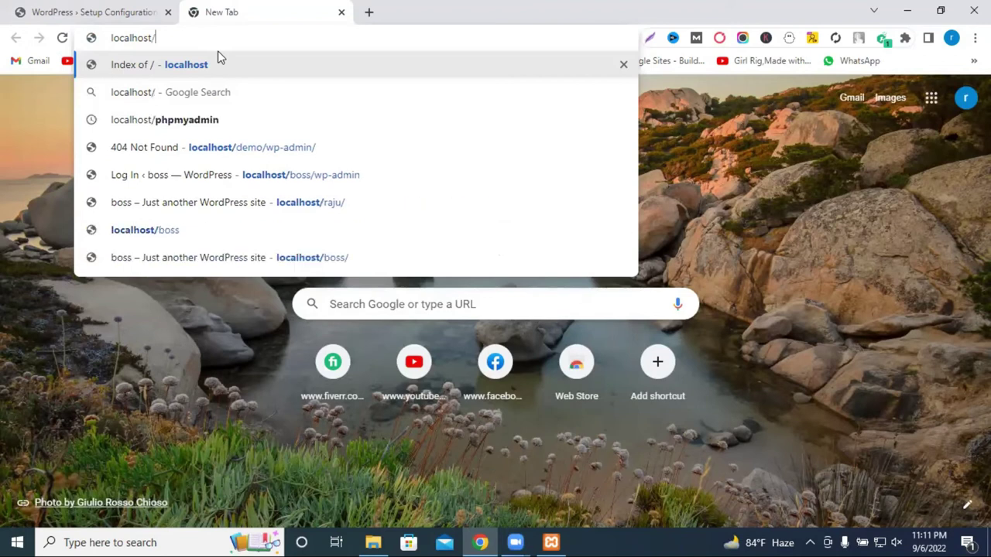
pyautogui.click(221, 120)
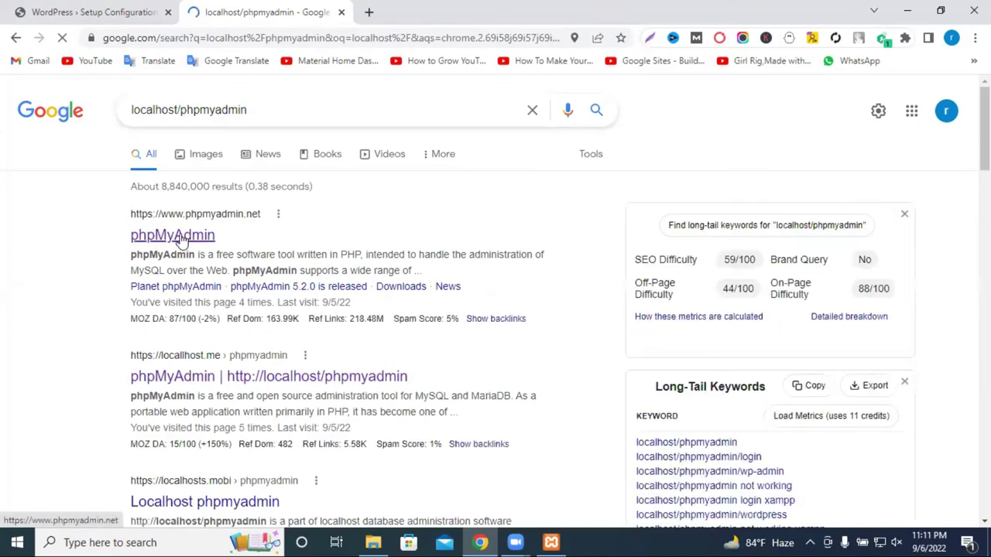
pyautogui.click(178, 377)
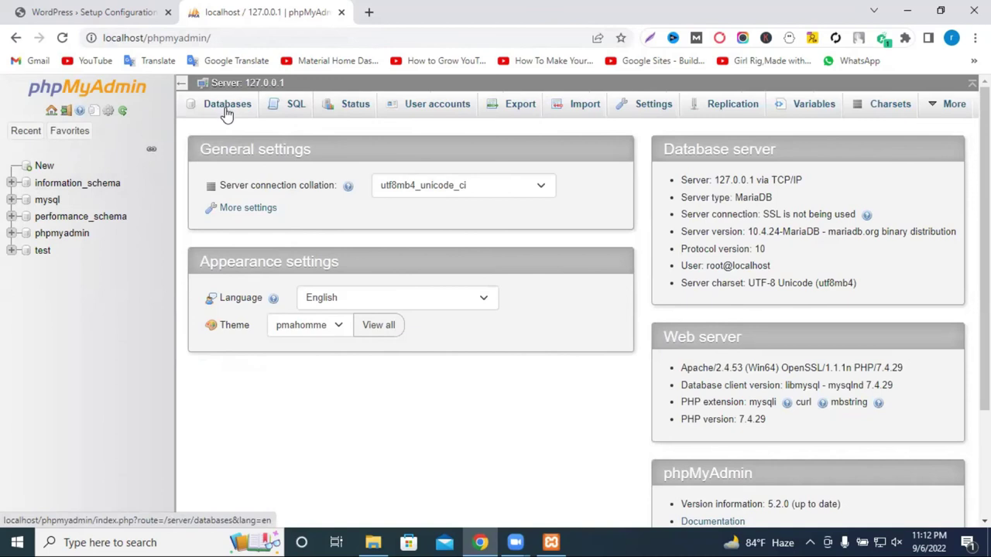
# Open the server's database list and enter boss as the new database name.
pyautogui.click(58, 6)
pyautogui.click(236, 8)
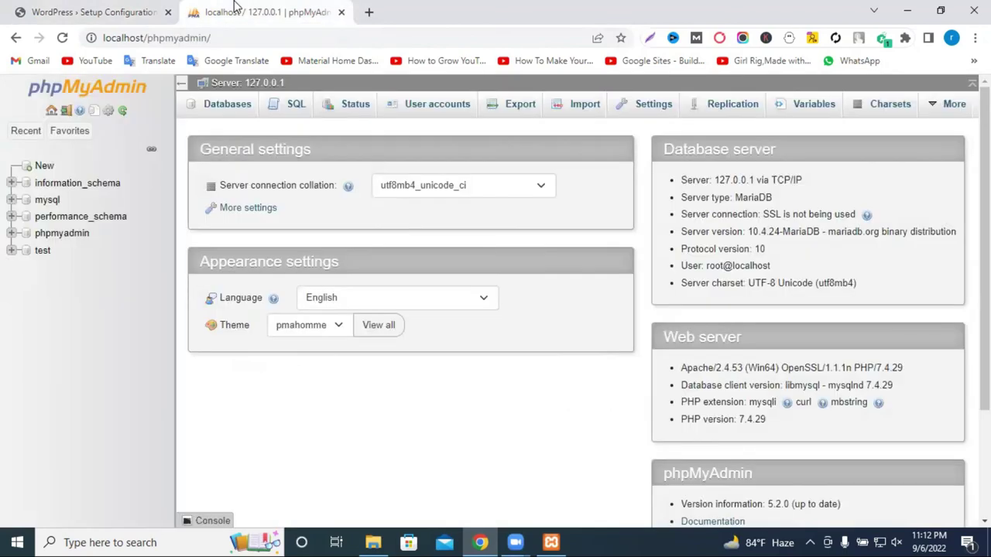
pyautogui.click(227, 112)
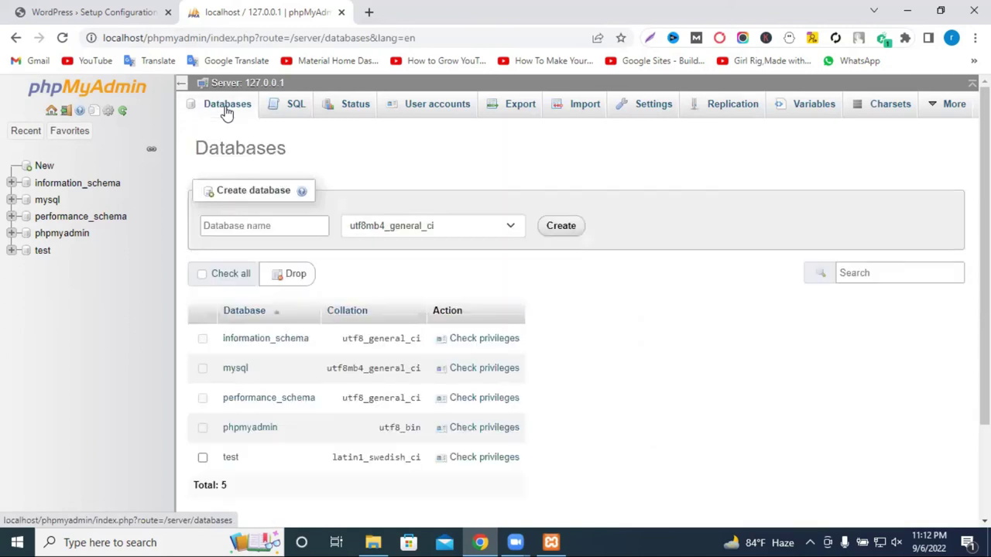
pyautogui.click(240, 224)
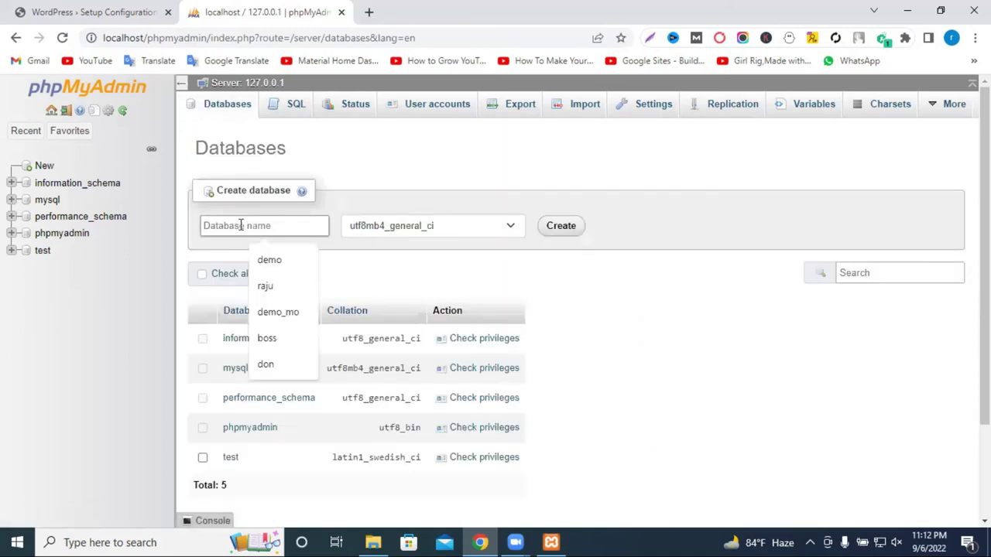
pyautogui.write('bo')
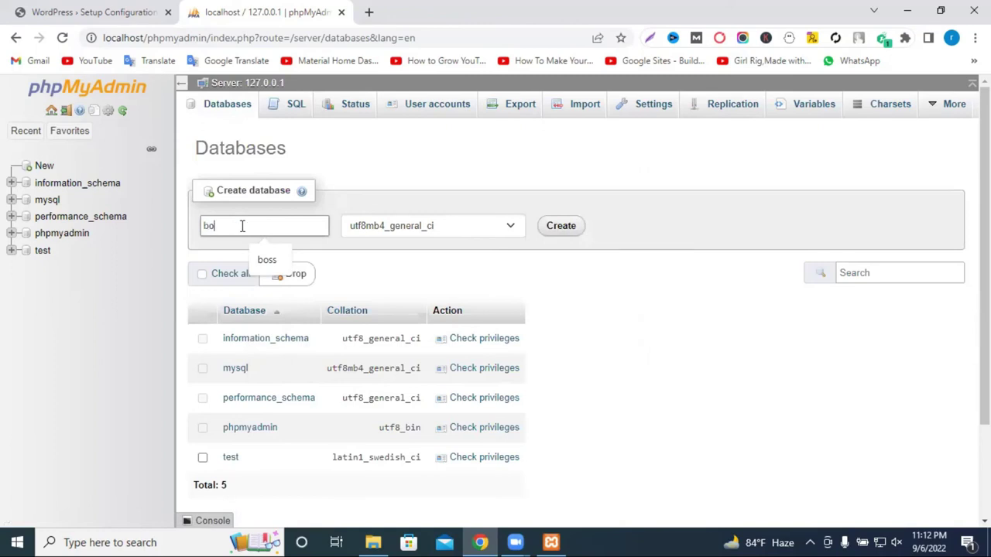
pyautogui.write('ss')
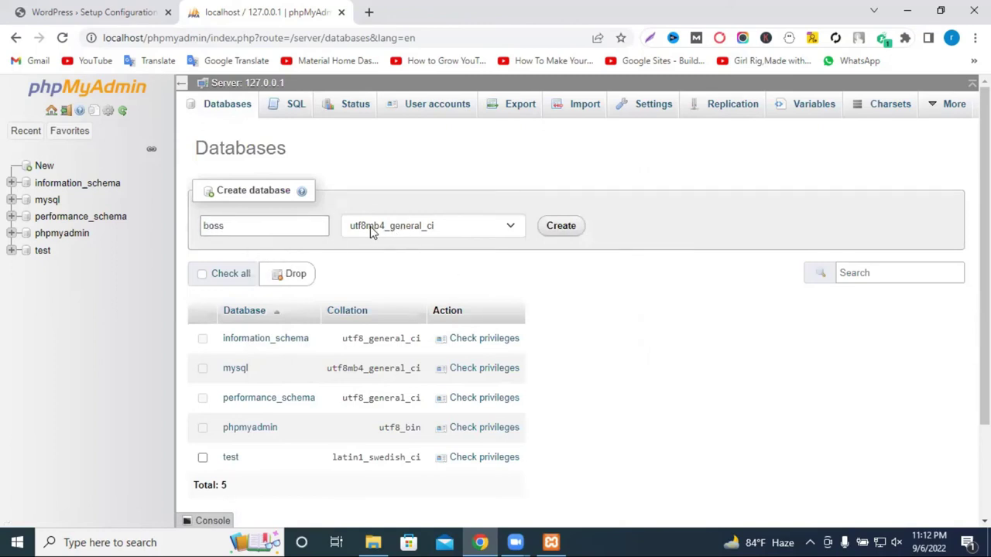
# Choose the utf8_general_ci collation and create the boss database.
pyautogui.click(412, 230)
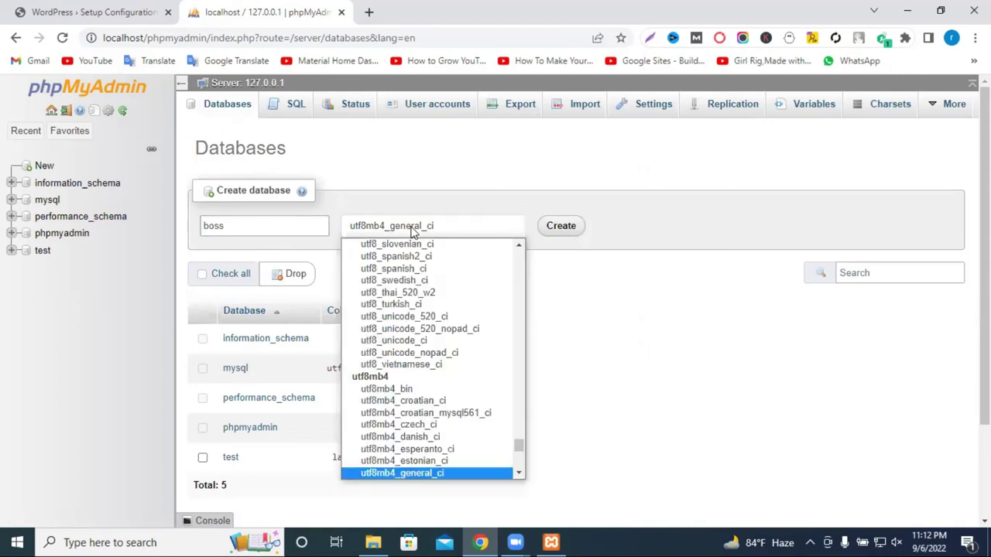
pyautogui.scroll(4, 424, 324)
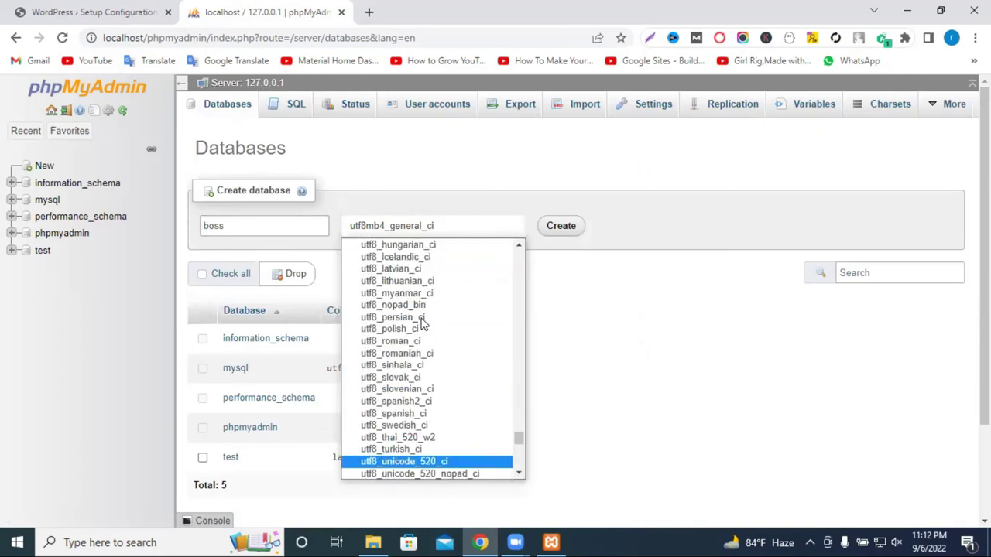
pyautogui.scroll(7, 424, 326)
pyautogui.scroll(-4, 424, 325)
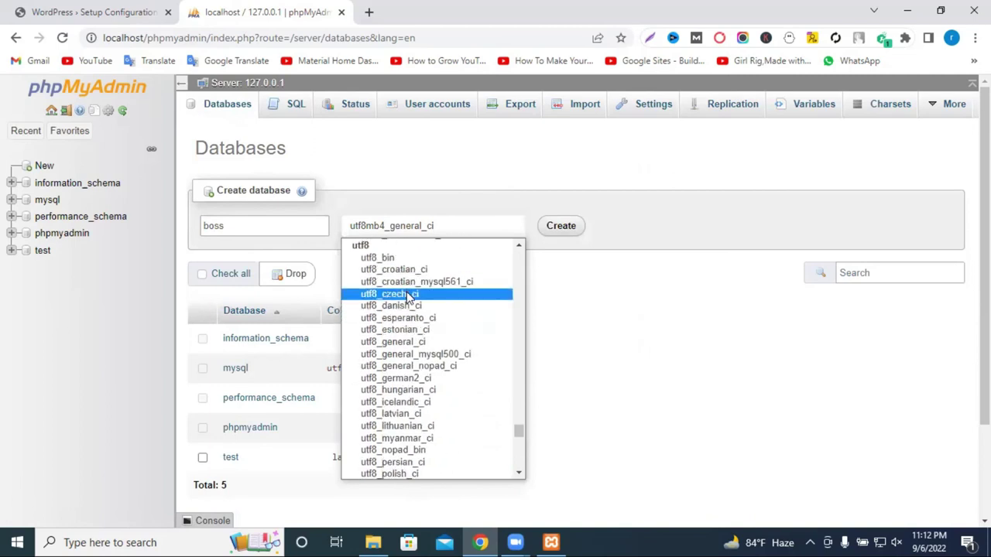
pyautogui.scroll(4, 449, 286)
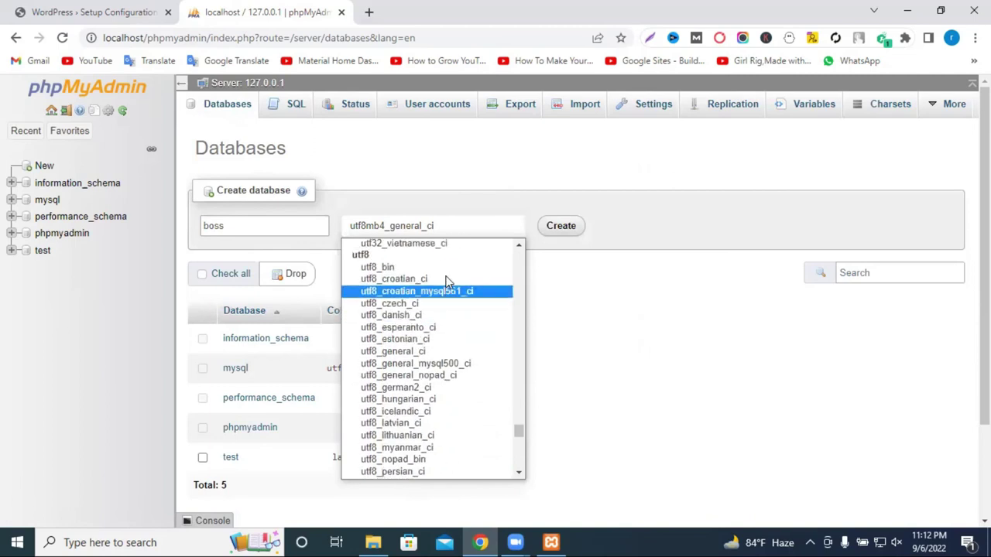
pyautogui.scroll(-8, 447, 285)
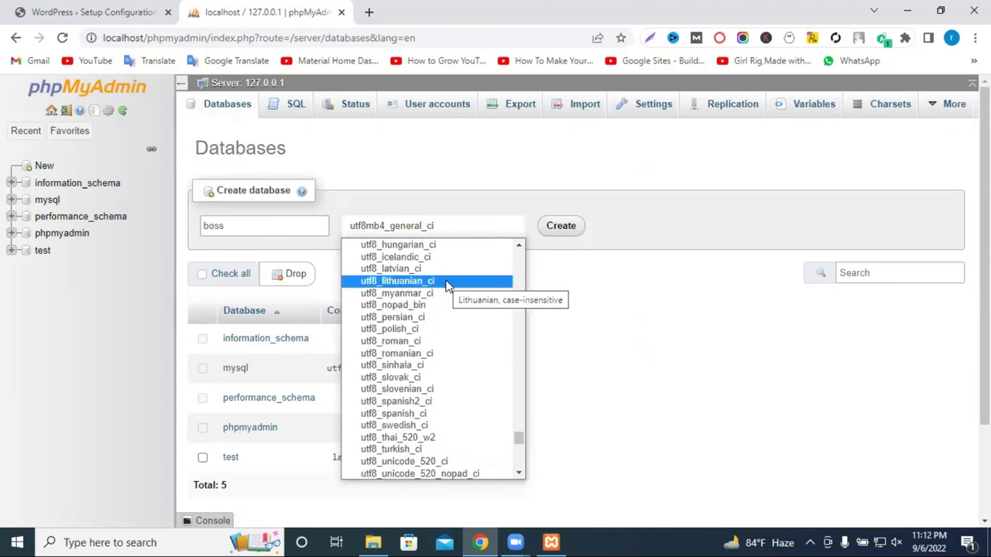
pyautogui.scroll(4, 446, 285)
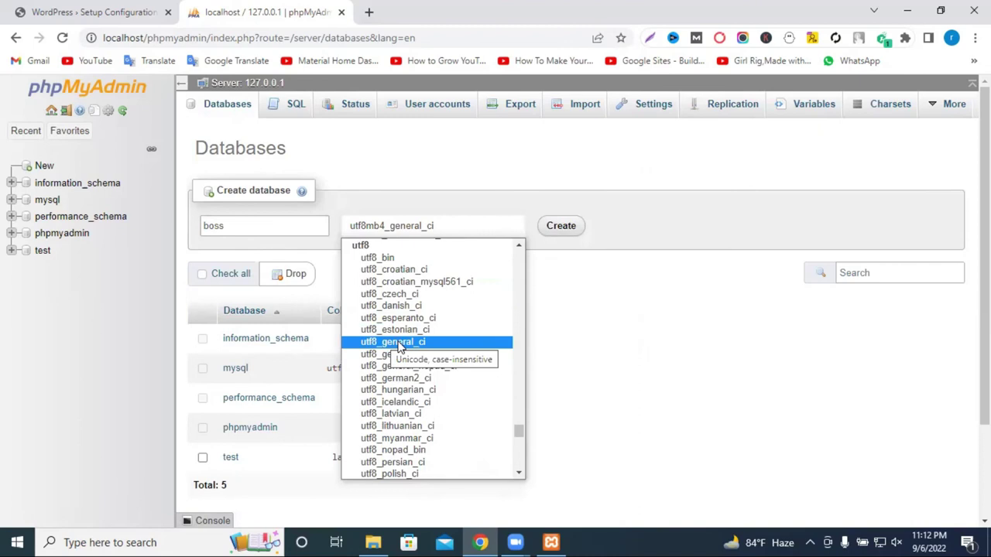
pyautogui.click(455, 344)
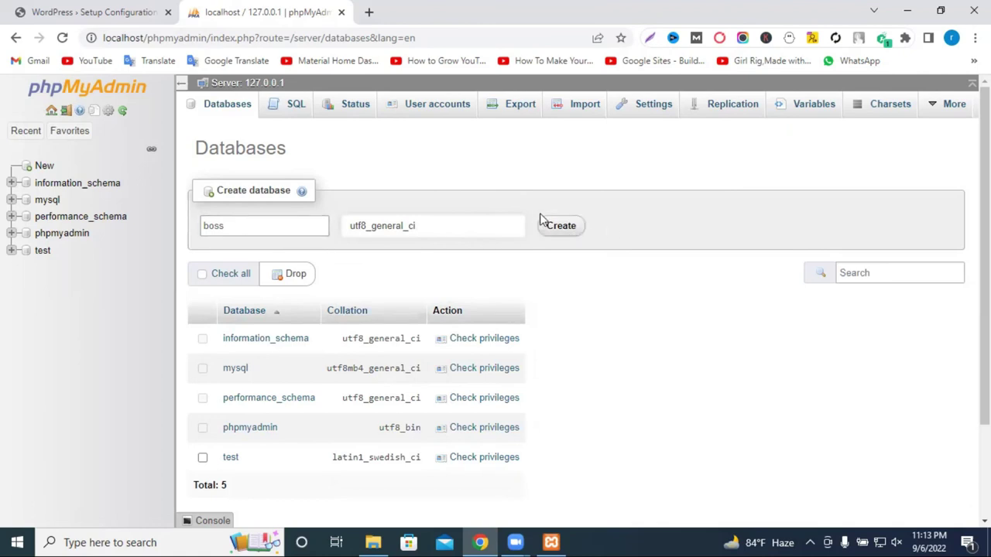
pyautogui.click(567, 232)
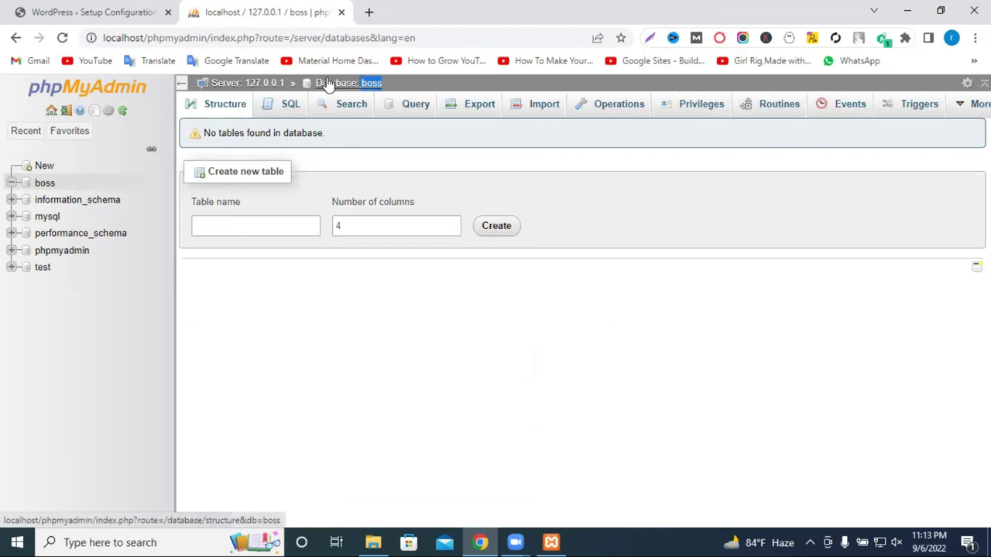
# Switch to the WordPress setup page and enter boss as the database name in the connection form.
pyautogui.click(85, 11)
pyautogui.click(380, 240)
pyautogui.write('bo')
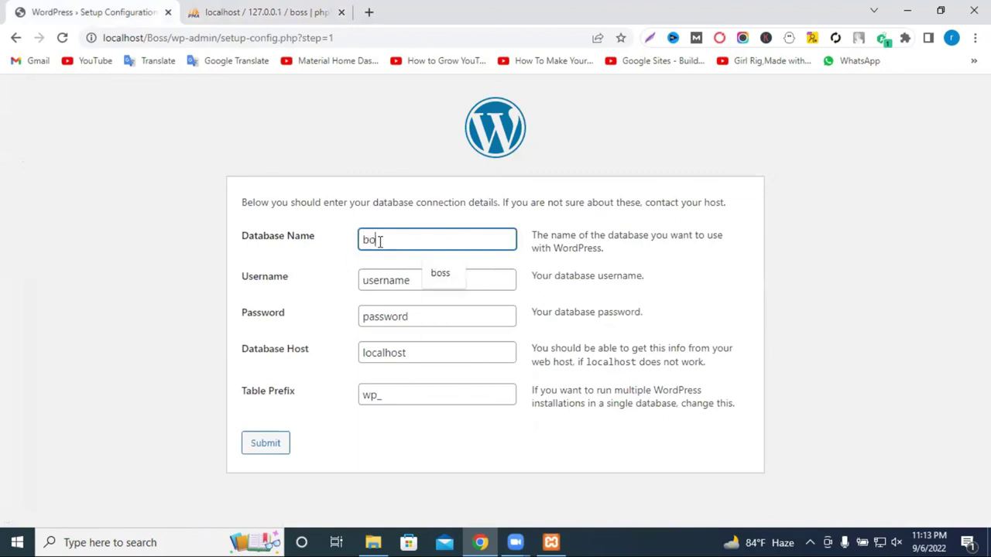
pyautogui.write('ss')
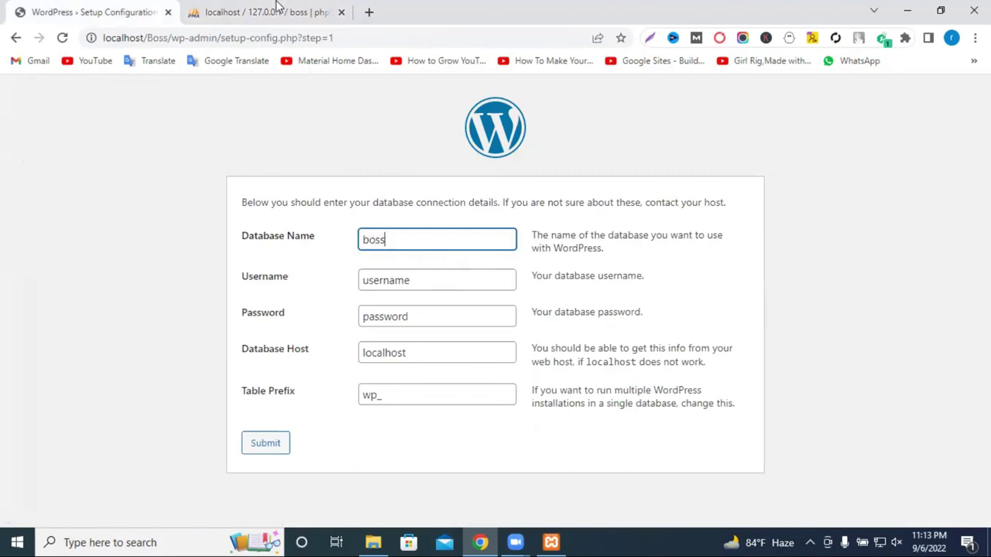
pyautogui.click(277, 8)
pyautogui.click(116, 8)
pyautogui.doubleClick(481, 283)
pyautogui.press('BackSpace')
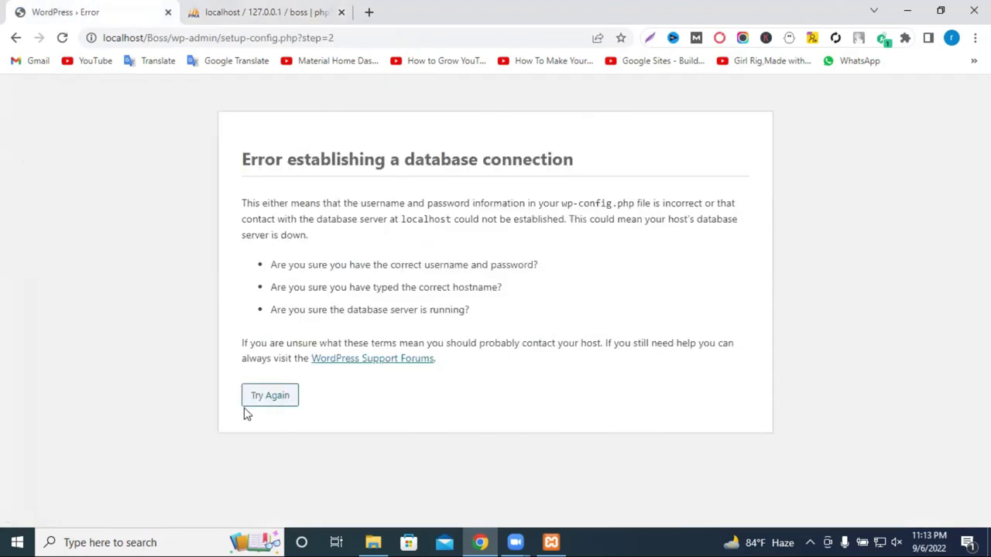
pyautogui.click(255, 403)
# Set the database username to root and leave the database password empty.
pyautogui.click(430, 234)
pyautogui.click(415, 285)
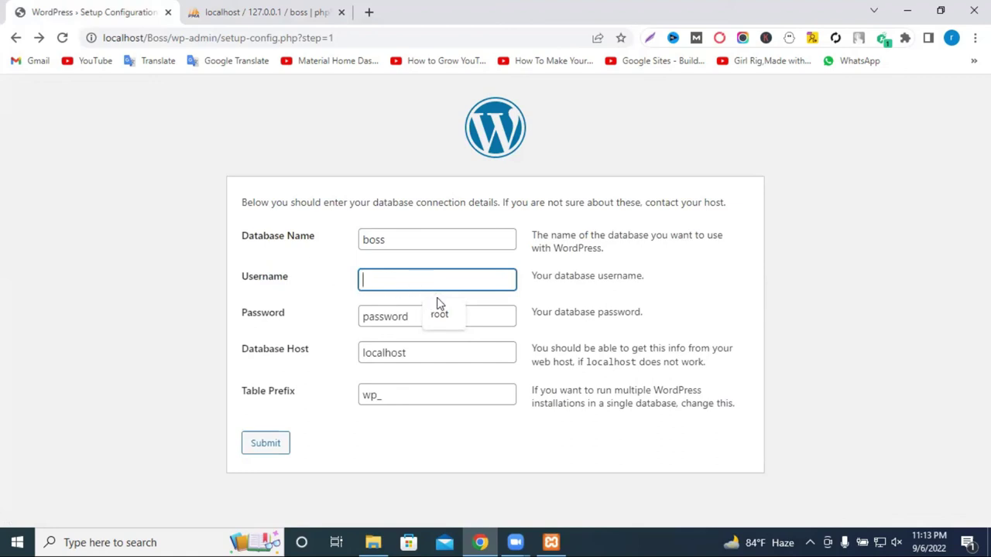
pyautogui.click(443, 320)
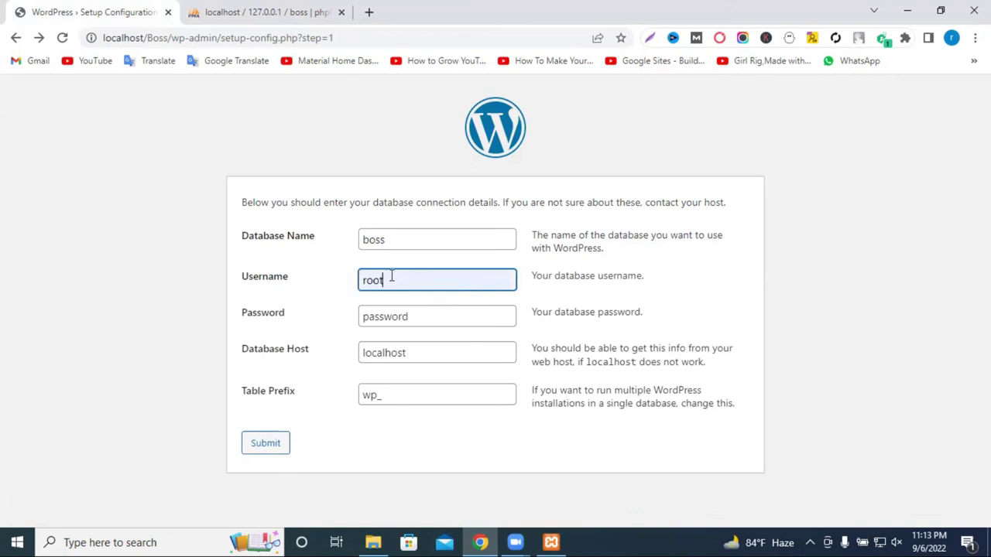
pyautogui.click(429, 314)
pyautogui.hotkey('ctrl', 'a')
pyautogui.press('BackSpace')
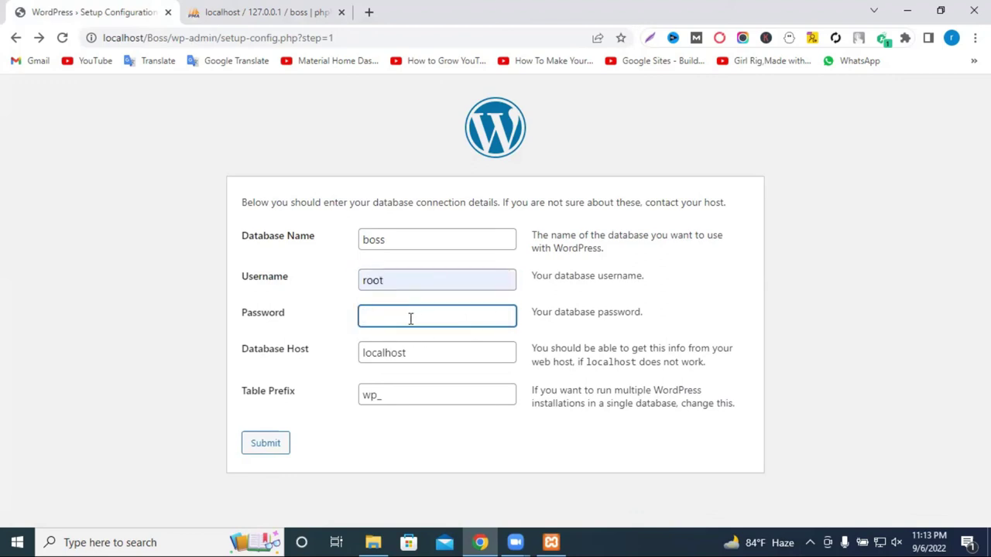
# Submit the database connection details and run the WordPress installation.
pyautogui.click(456, 439)
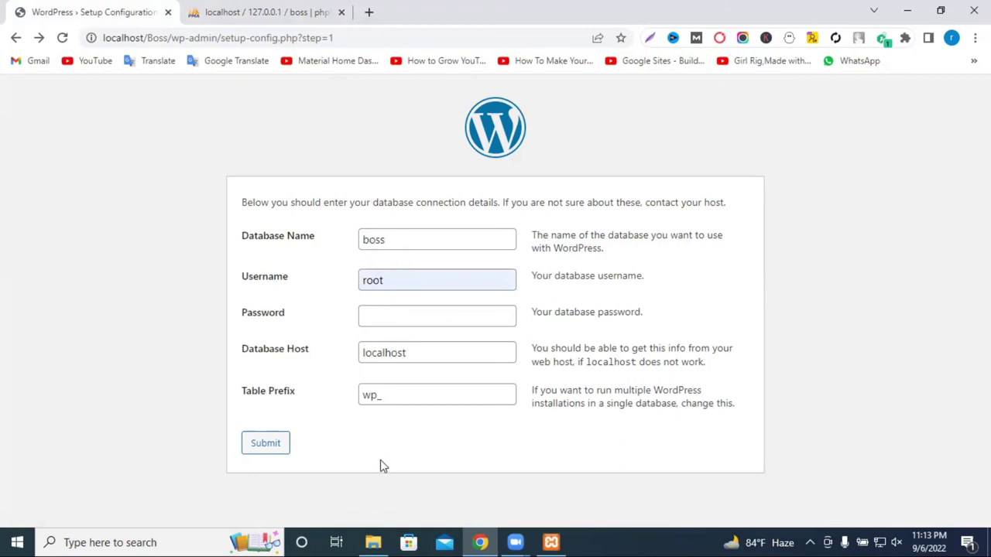
pyautogui.click(266, 444)
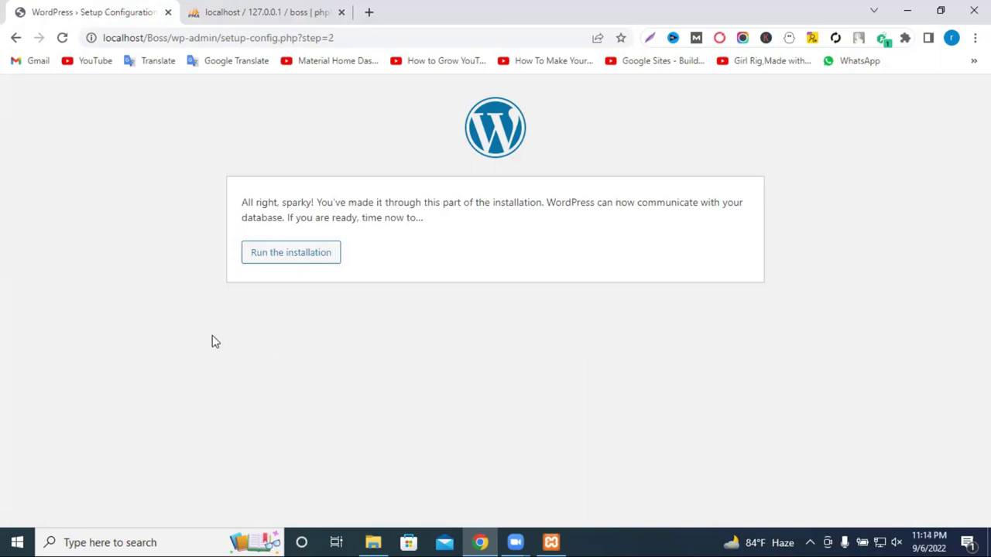
pyautogui.click(304, 262)
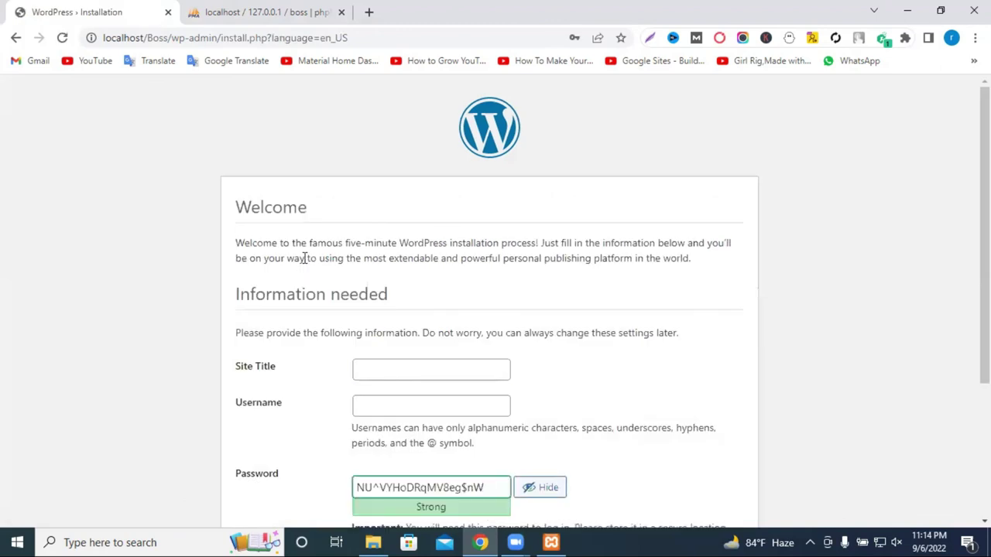
# Set the site title to boss in the WordPress installation form.
pyautogui.scroll(-2, 349, 287)
pyautogui.click(392, 224)
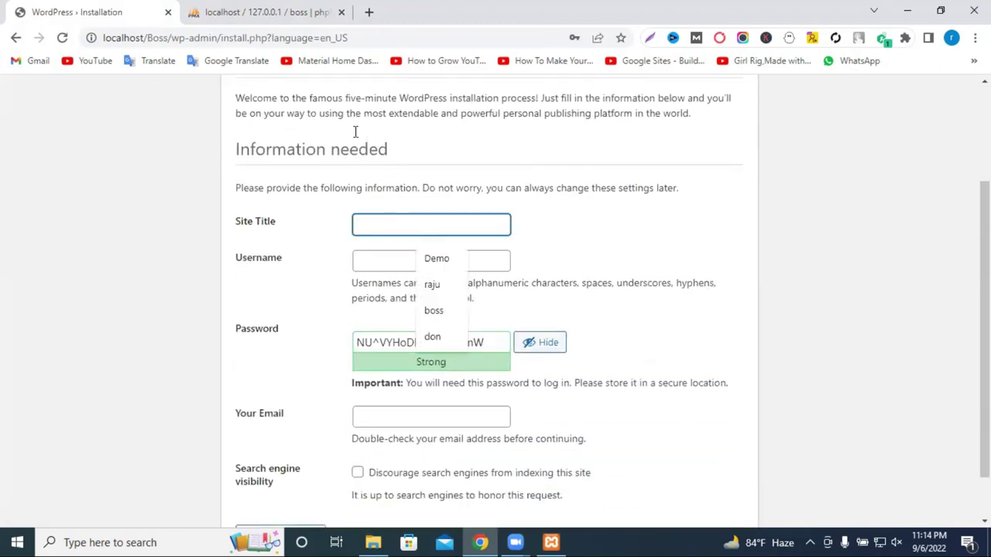
pyautogui.click(392, 227)
pyautogui.write('boss')
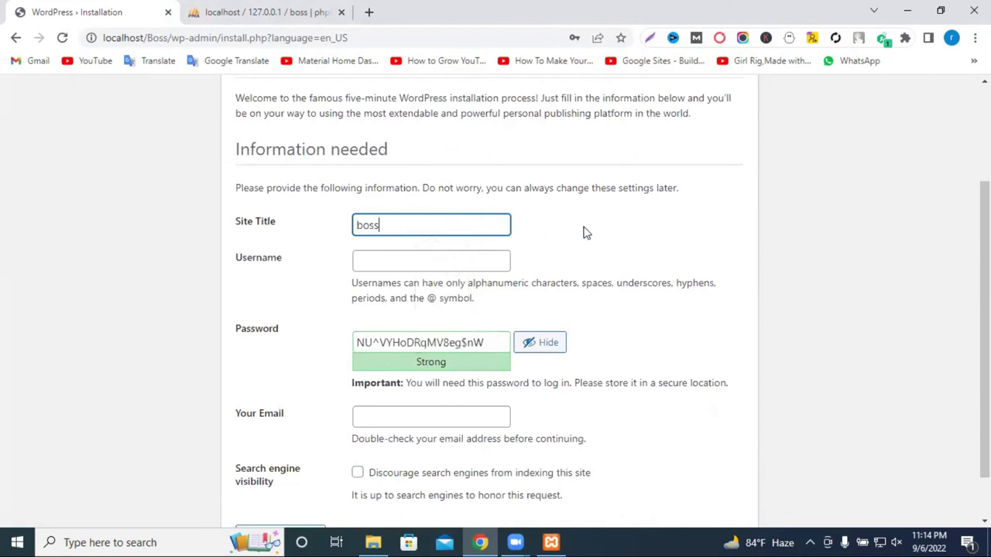
pyautogui.click(592, 234)
# Fill in the administrator username for the new site.
pyautogui.click(359, 264)
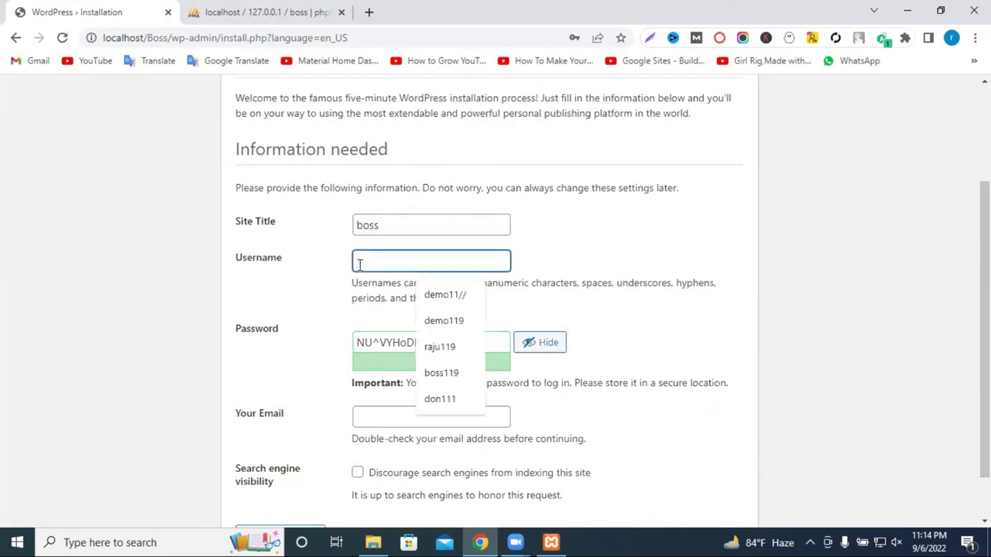
pyautogui.click(441, 372)
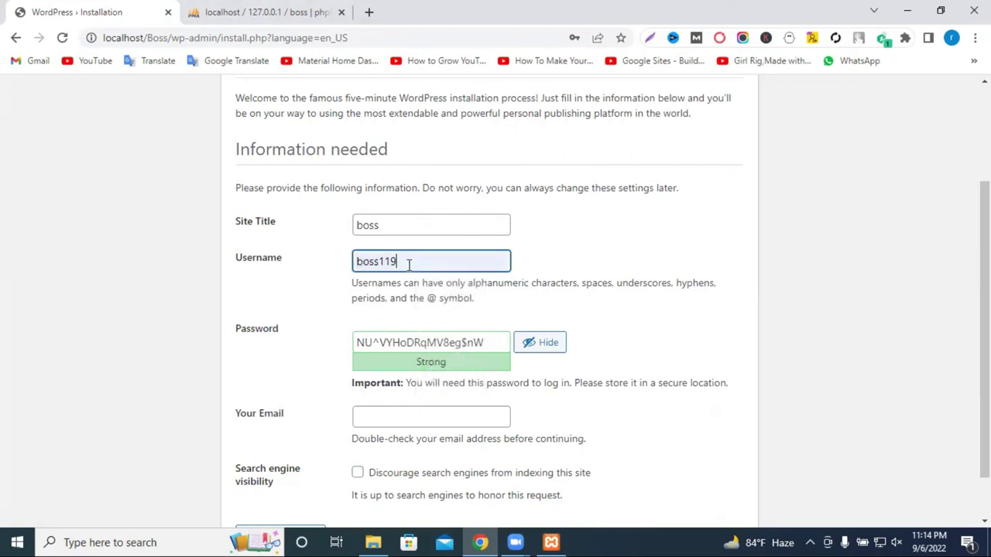
pyautogui.write('1')
pyautogui.moveTo(390, 260); pyautogui.dragTo(400, 261)
pyautogui.write('1')
pyautogui.click(586, 256)
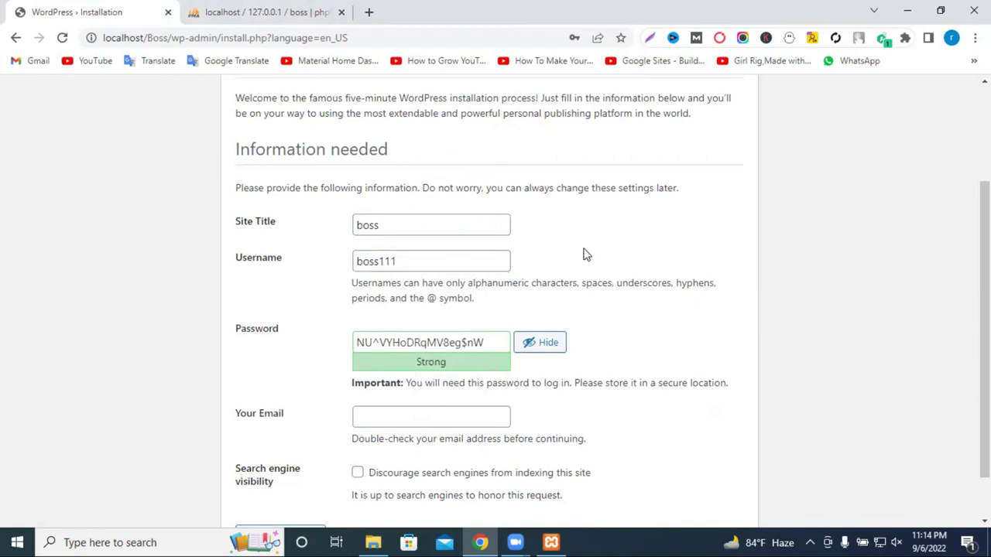
# Replace the generated password with the chosen account password and confirm the use of a weak password.
pyautogui.tripleClick(422, 342)
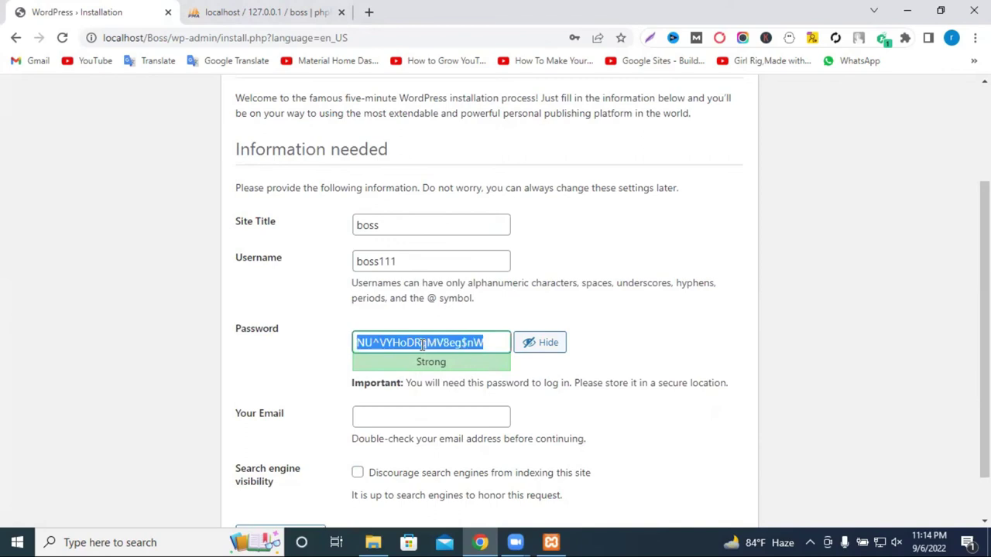
pyautogui.doubleClick(400, 249)
pyautogui.hotkey('ctrl', 'c')
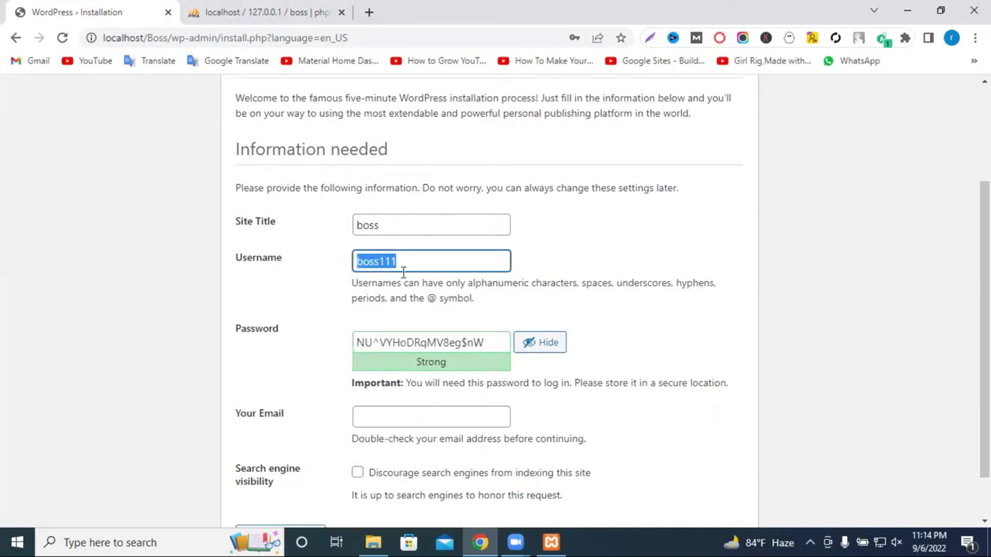
pyautogui.doubleClick(396, 342)
pyautogui.tripleClick(396, 342)
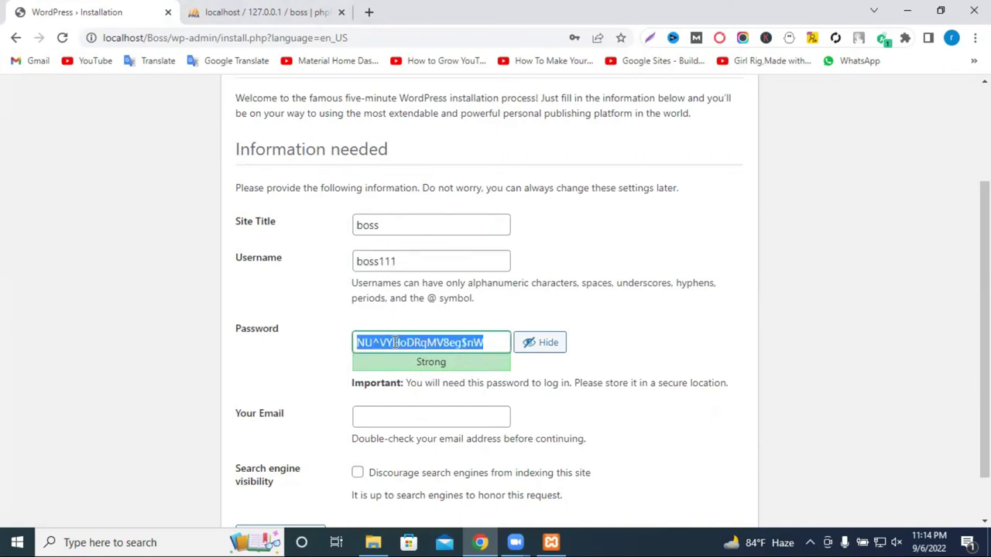
pyautogui.hotkey('ctrl', 'v')
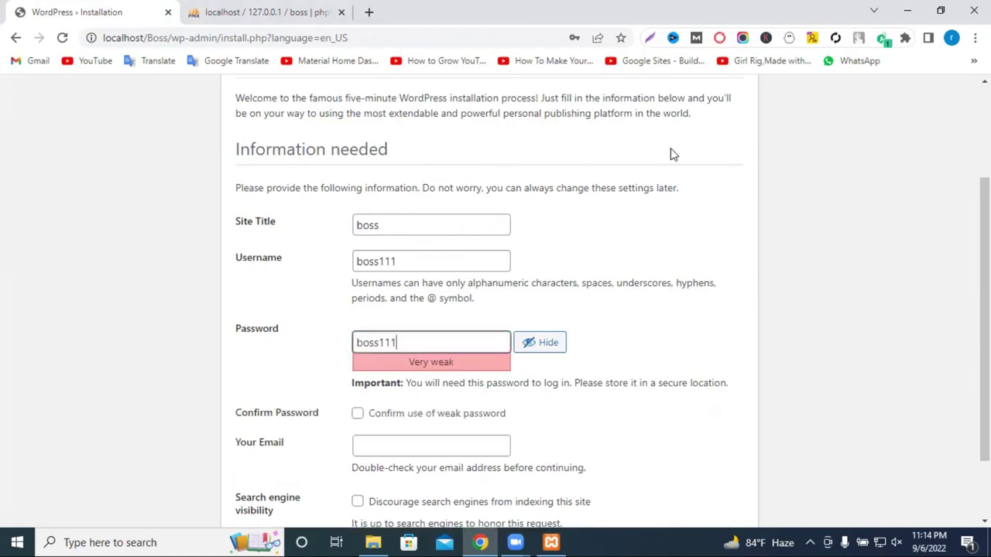
pyautogui.scroll(-1, 473, 336)
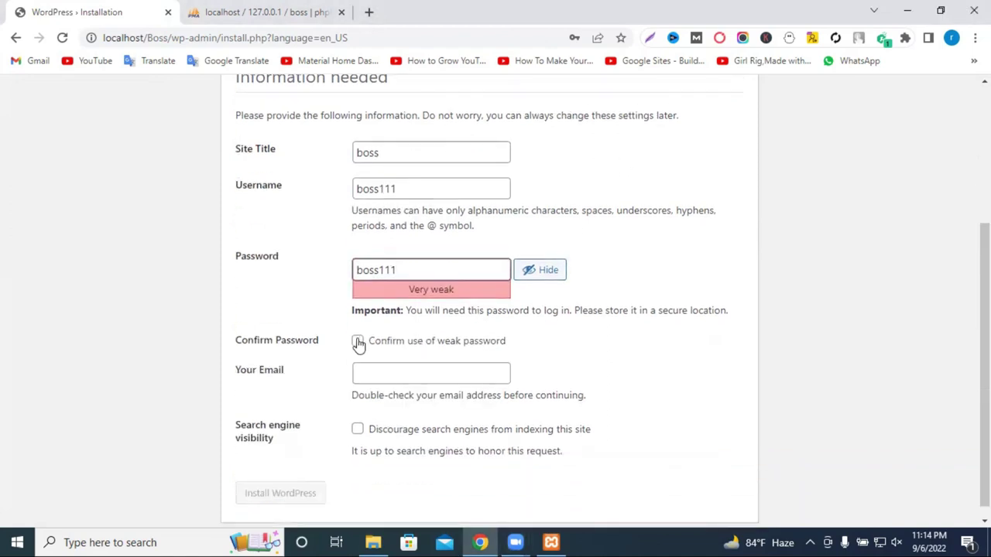
pyautogui.click(358, 342)
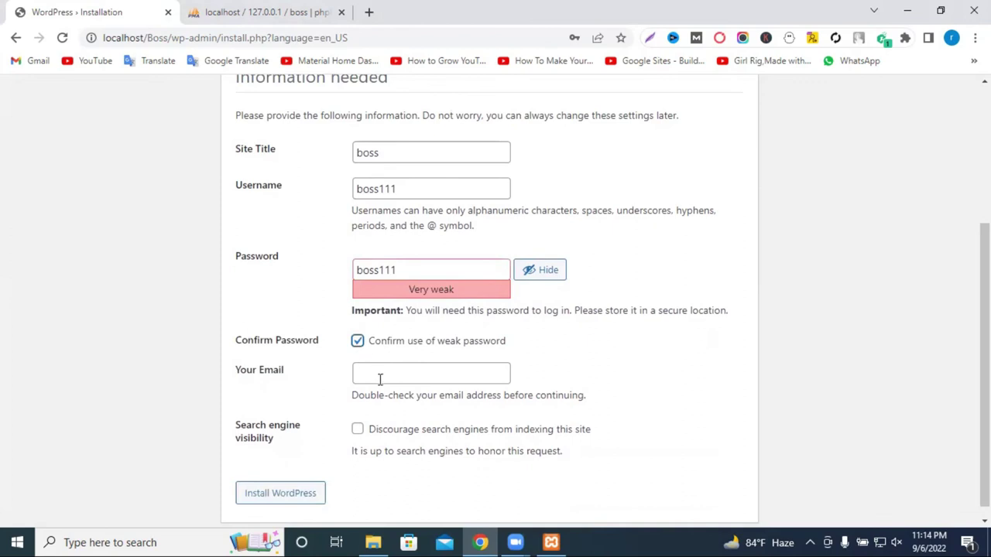
# Fill in the administrator's e-mail address and leave search engine indexing allowed.
pyautogui.click(380, 378)
pyautogui.click(495, 408)
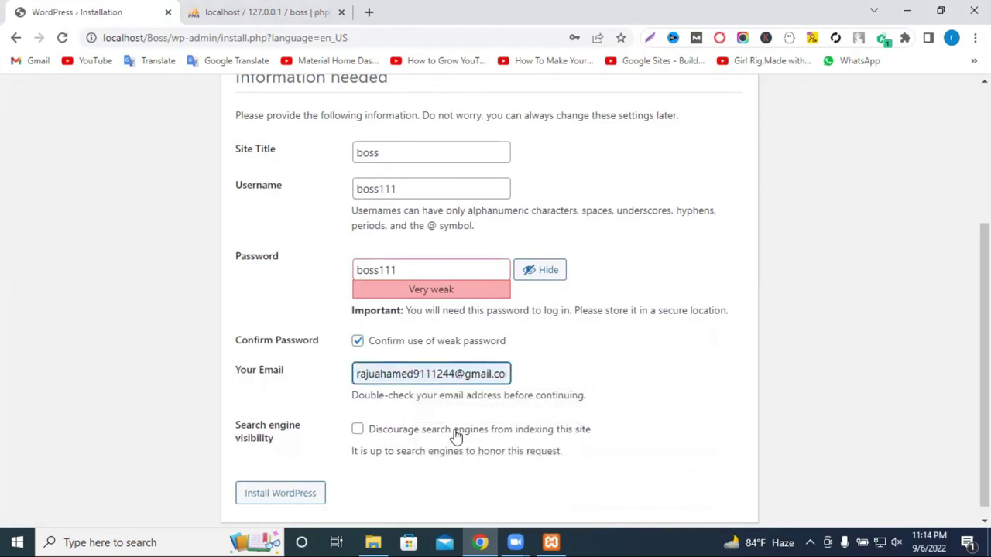
pyautogui.scroll(-1, 453, 437)
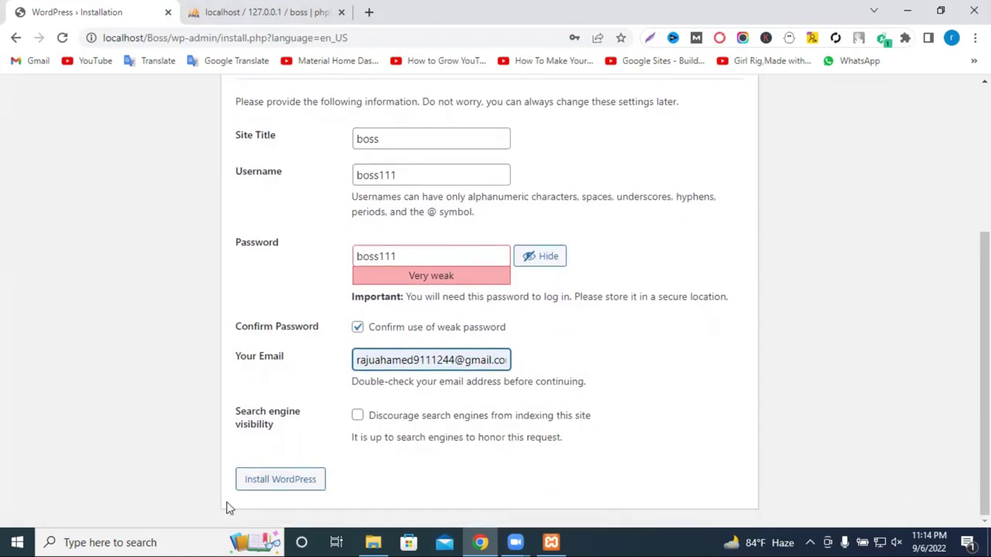
# Run the WordPress installation with the entered site details and close the phpMyAdmin database page.
pyautogui.click(288, 485)
pyautogui.scroll(3, 290, 480)
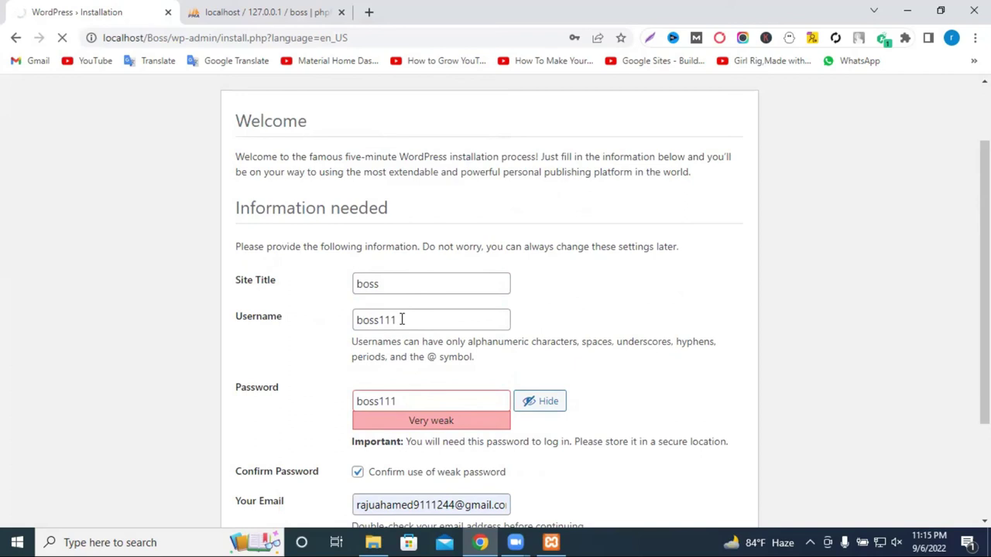
pyautogui.scroll(-2, 403, 310)
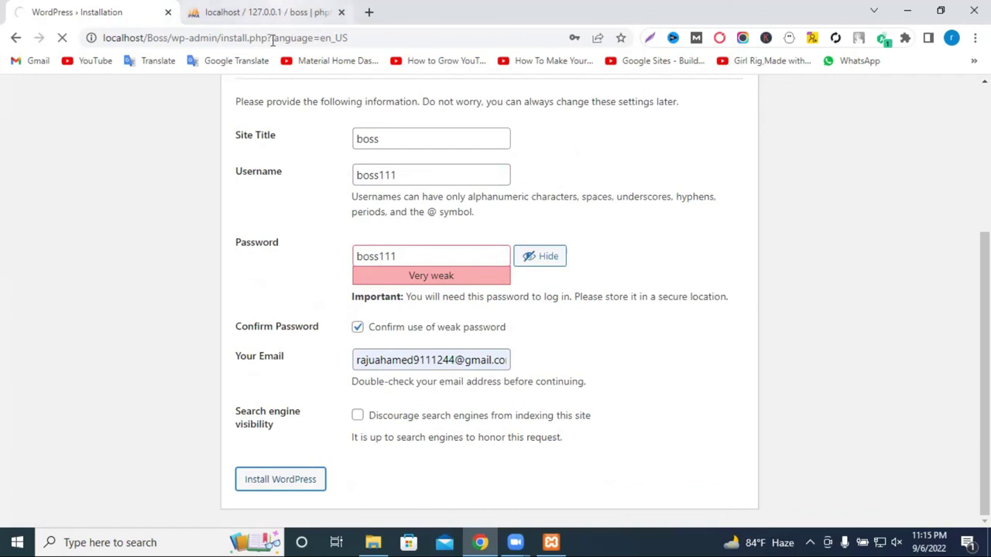
pyautogui.click(263, 13)
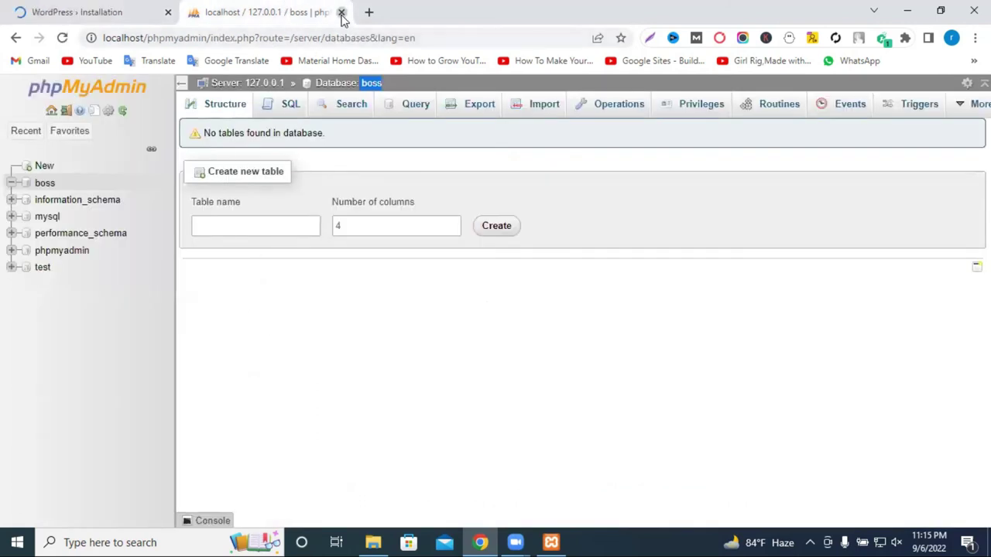
pyautogui.click(341, 12)
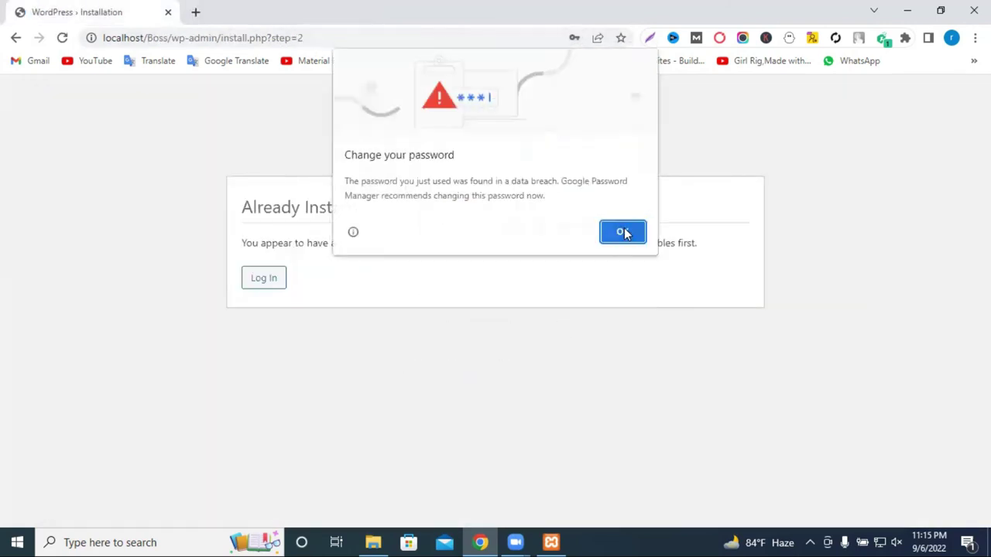
# Dismiss the browser's password warning and proceed to the new site's login page.
pyautogui.click(625, 234)
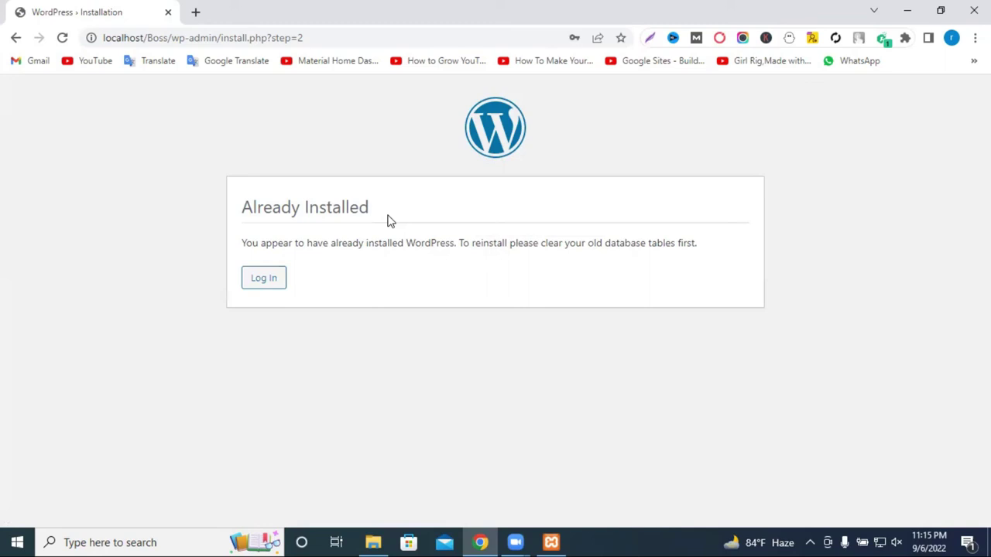
pyautogui.click(252, 286)
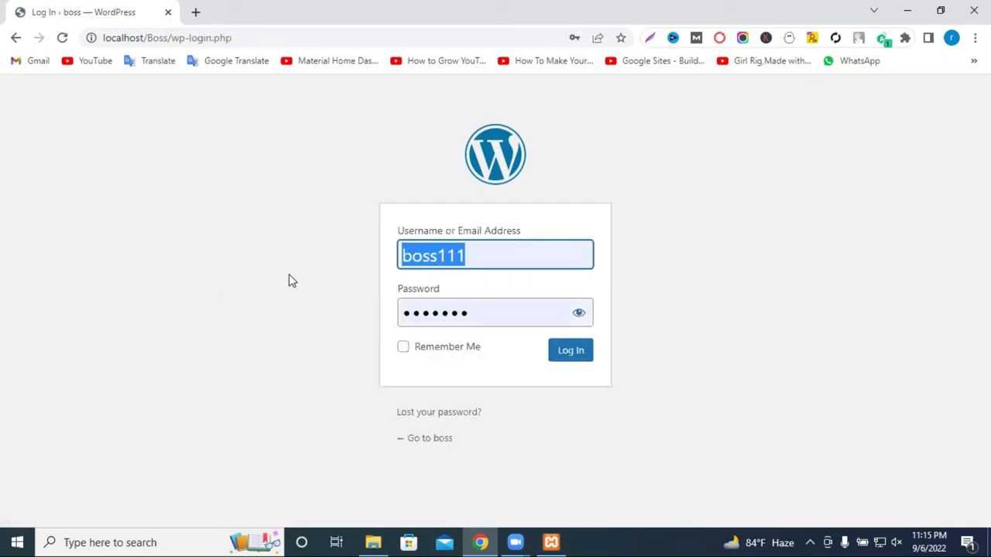
# View the Exquisite Goods site's WordPress dashboard in a new browser tab and return to the boss login page.
pyautogui.click(198, 12)
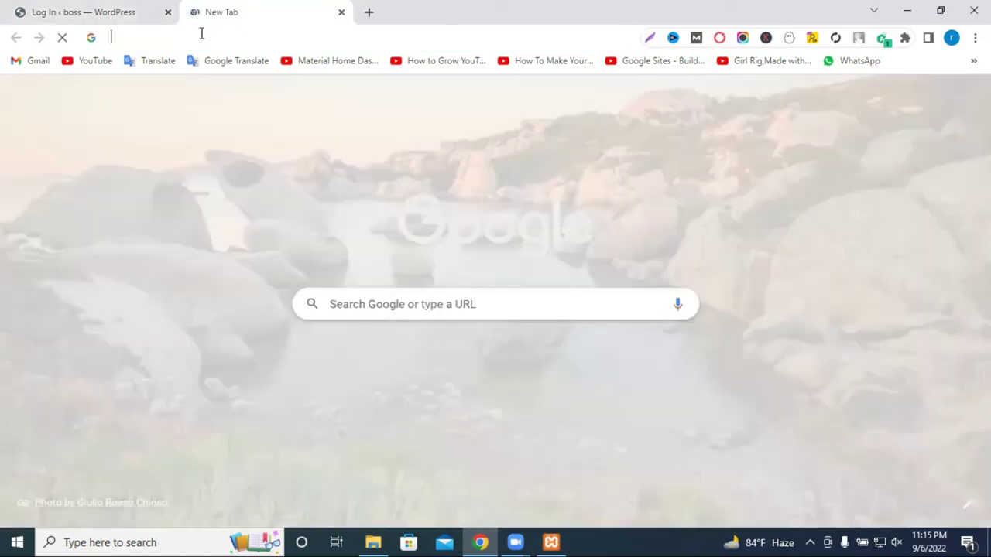
pyautogui.write('gologin.com')
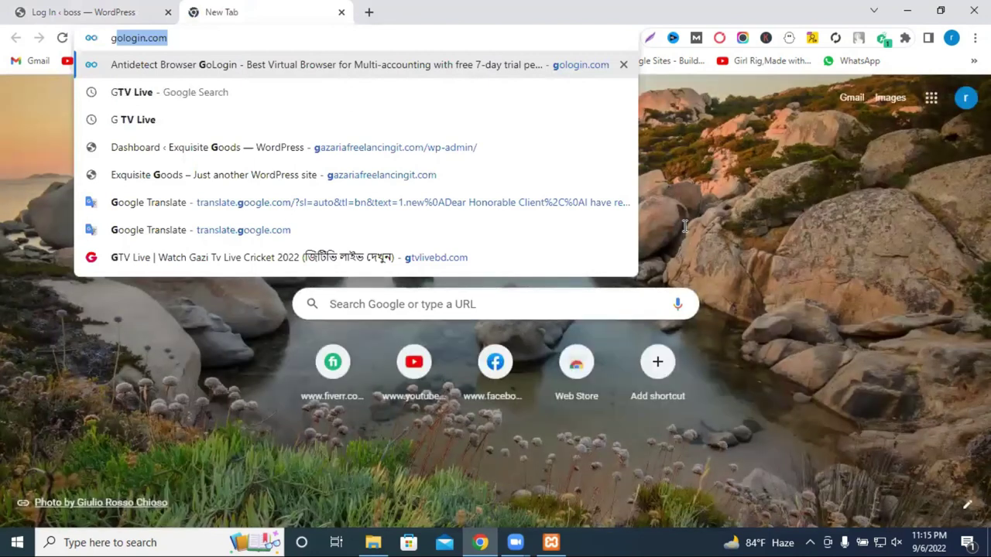
pyautogui.click(155, 147)
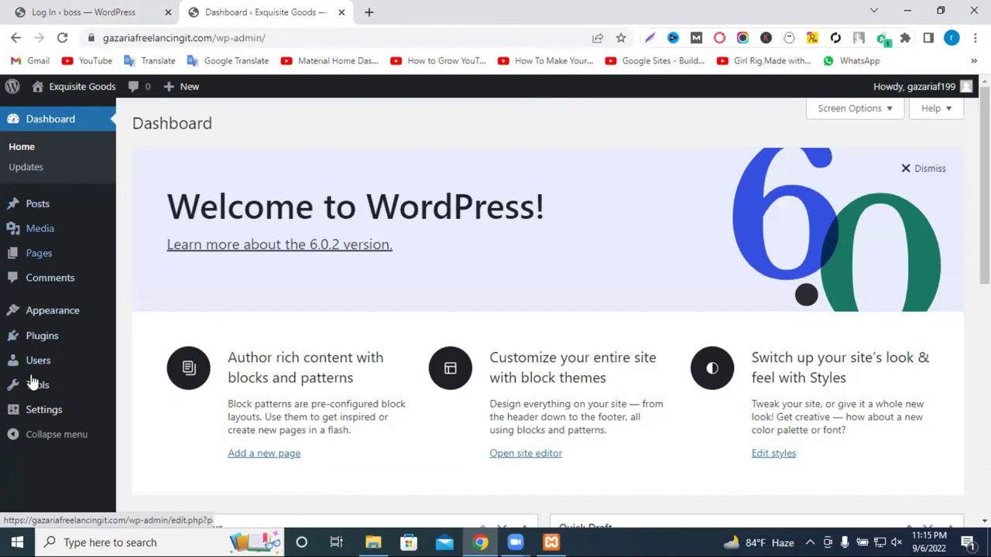
pyautogui.click(85, 9)
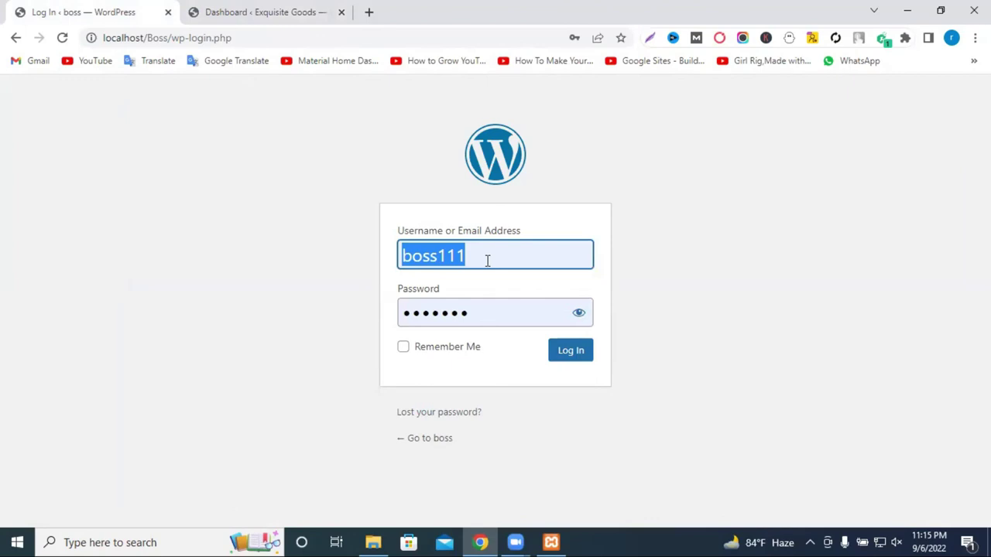
# Reveal the saved account password and log in to the boss site with the prefilled credentials.
pyautogui.click(499, 219)
pyautogui.click(579, 314)
pyautogui.click(570, 356)
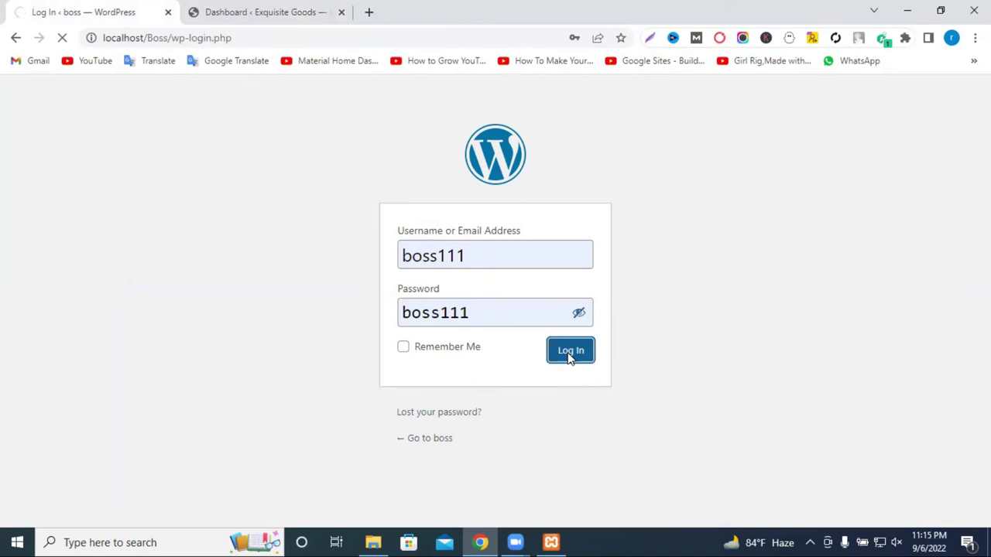
# Close the Exquisite Goods dashboard page and dismiss the browser's password warning on the boss dashboard.
pyautogui.click(255, 11)
pyautogui.click(341, 12)
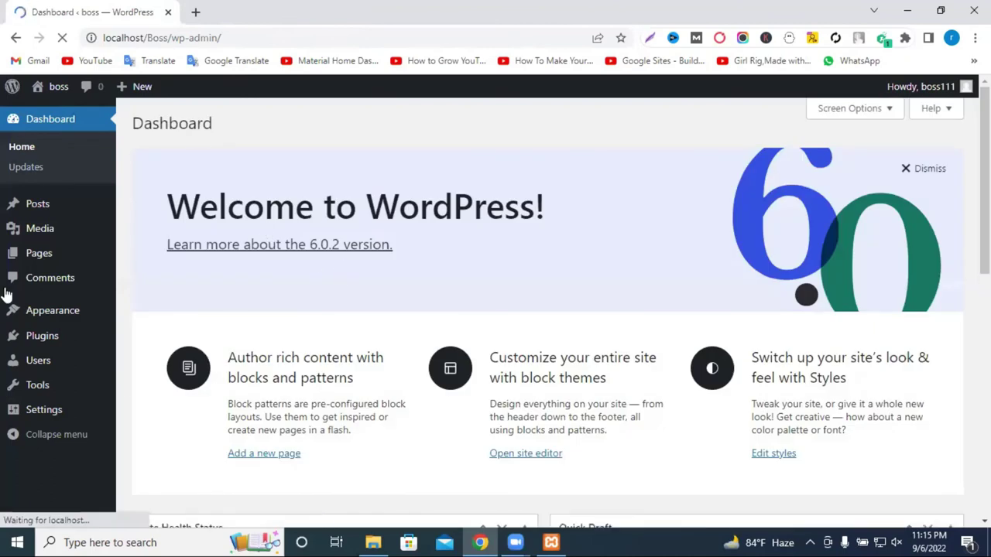
pyautogui.click(625, 237)
# Open the boss site's front page in a new browser tab and look over its default layout.
pyautogui.moveTo(58, 93)
pyautogui.rightClick(60, 113)
pyautogui.click(85, 123)
pyautogui.click(240, 11)
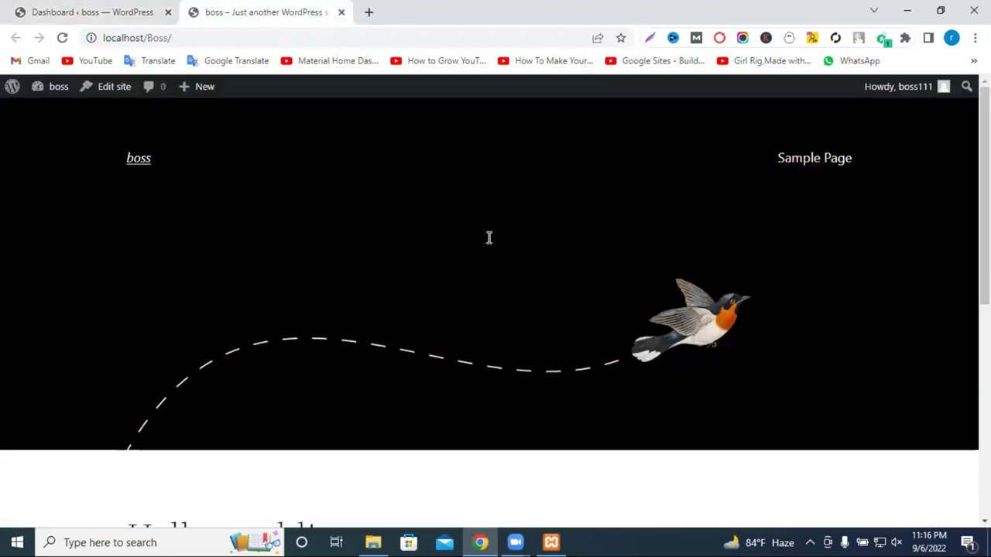
pyautogui.scroll(-4, 488, 237)
pyautogui.scroll(4, 488, 237)
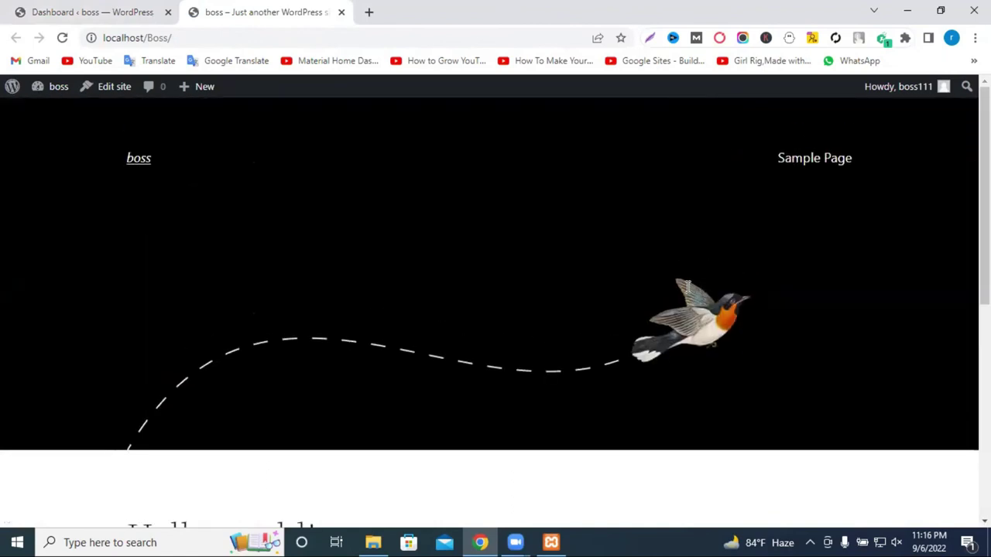
# Return to the boss site's WordPress dashboard and look over its panels and admin options.
pyautogui.click(72, 9)
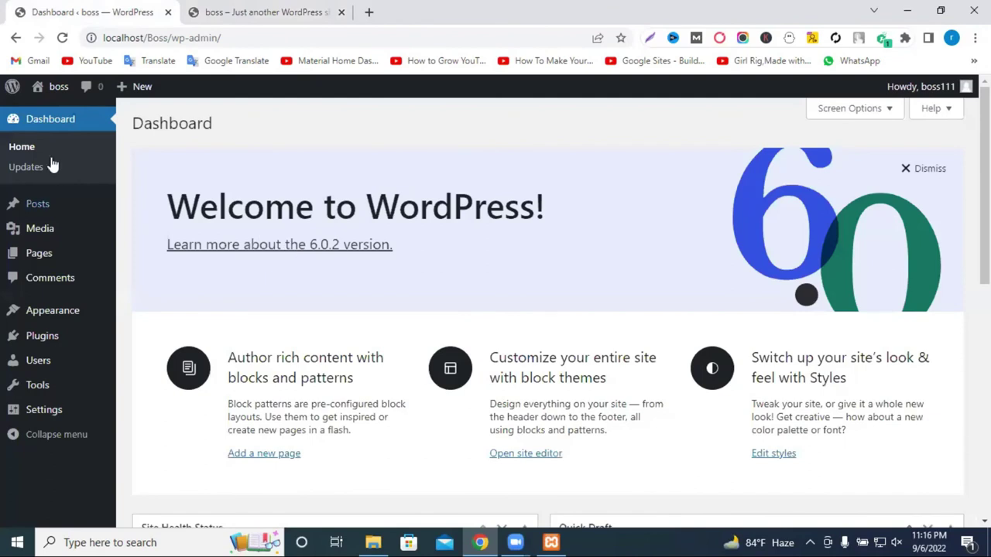
pyautogui.scroll(-5, 55, 221)
pyautogui.scroll(2, 69, 226)
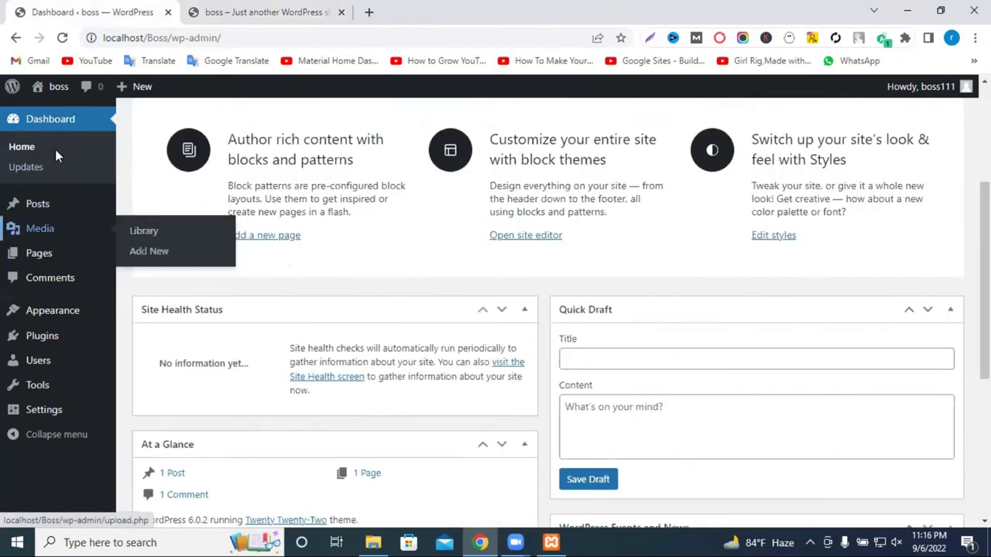
pyautogui.scroll(3, 55, 147)
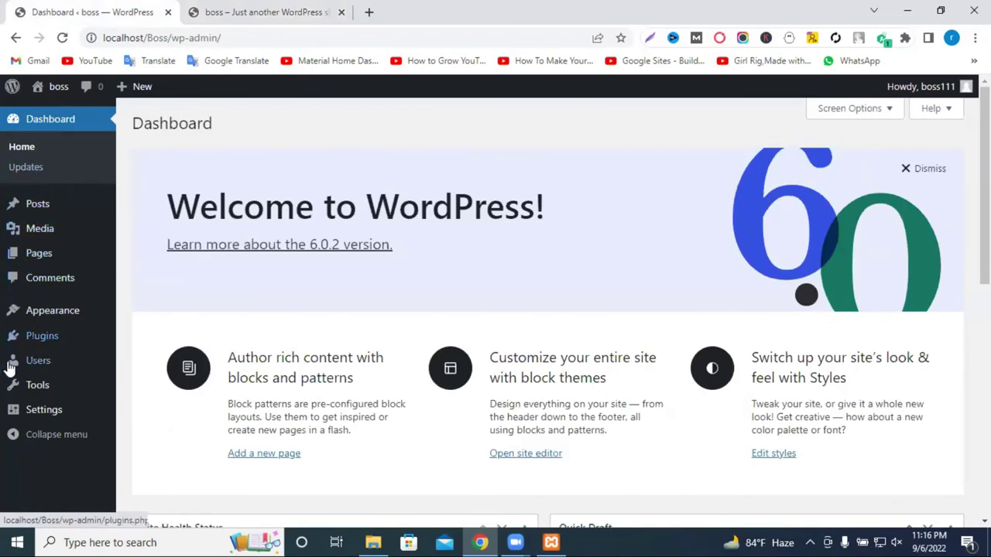